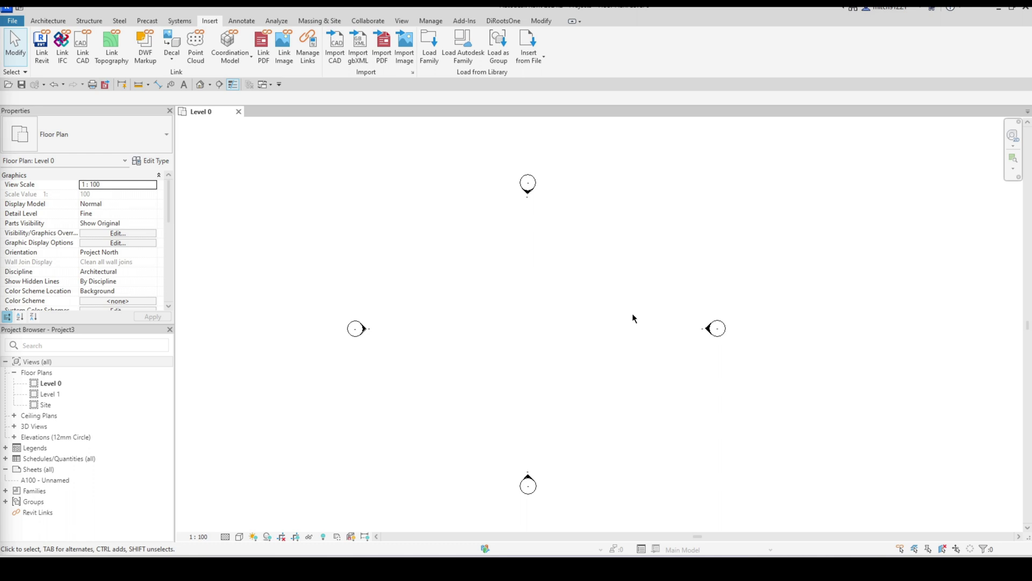
# Start linking a point cloud and keep the file type filter at Point Cloud Projects (*.rcp)
pyautogui.click(196, 47)
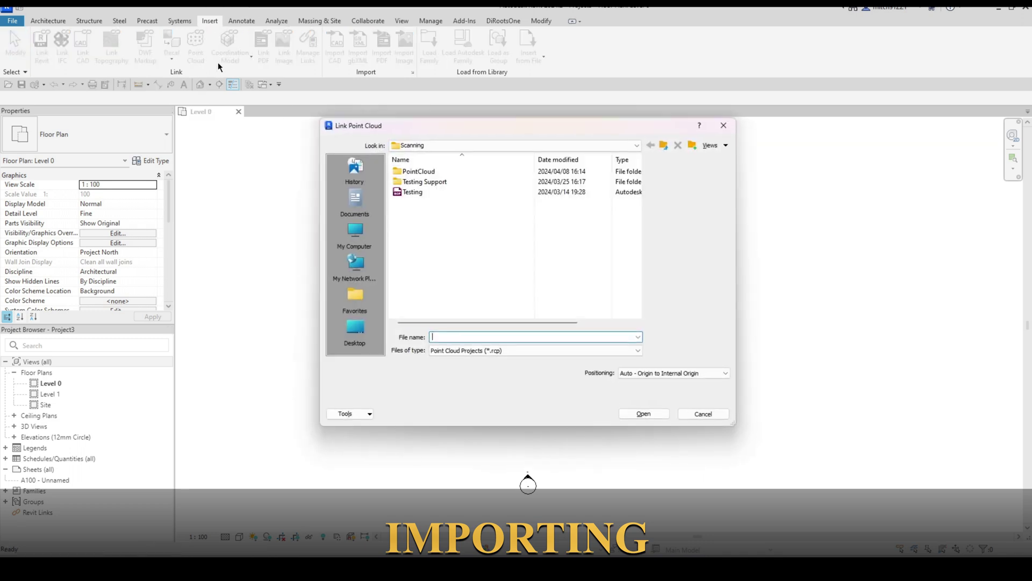
pyautogui.moveTo(525, 128); pyautogui.dragTo(503, 119)
pyautogui.click(526, 343)
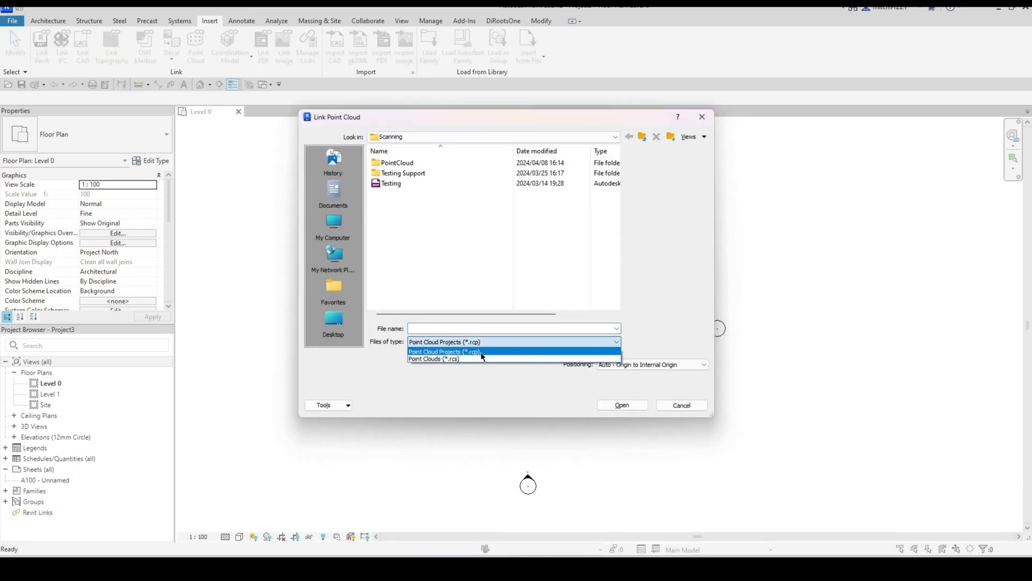
pyautogui.click(501, 378)
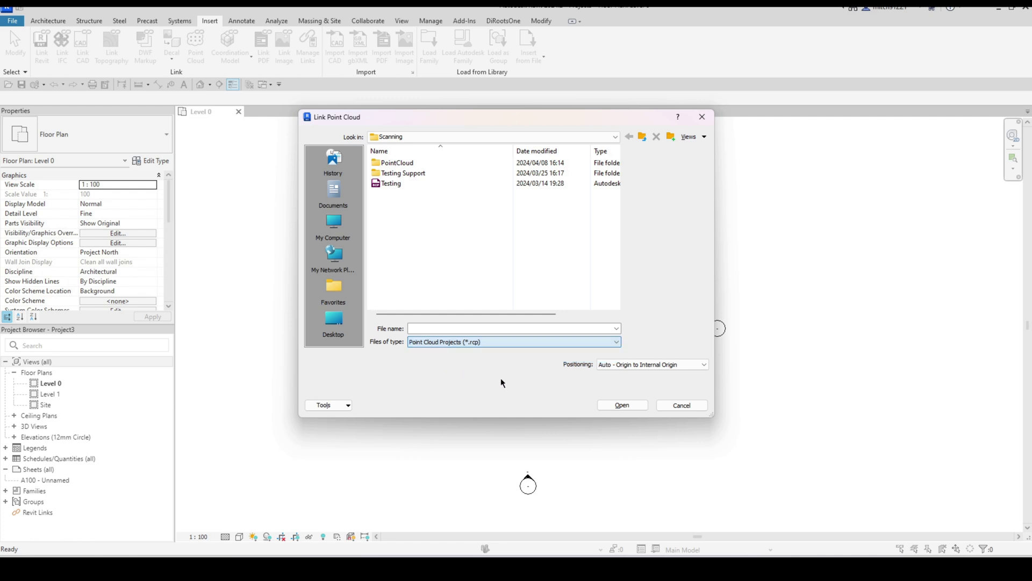
pyautogui.click(476, 344)
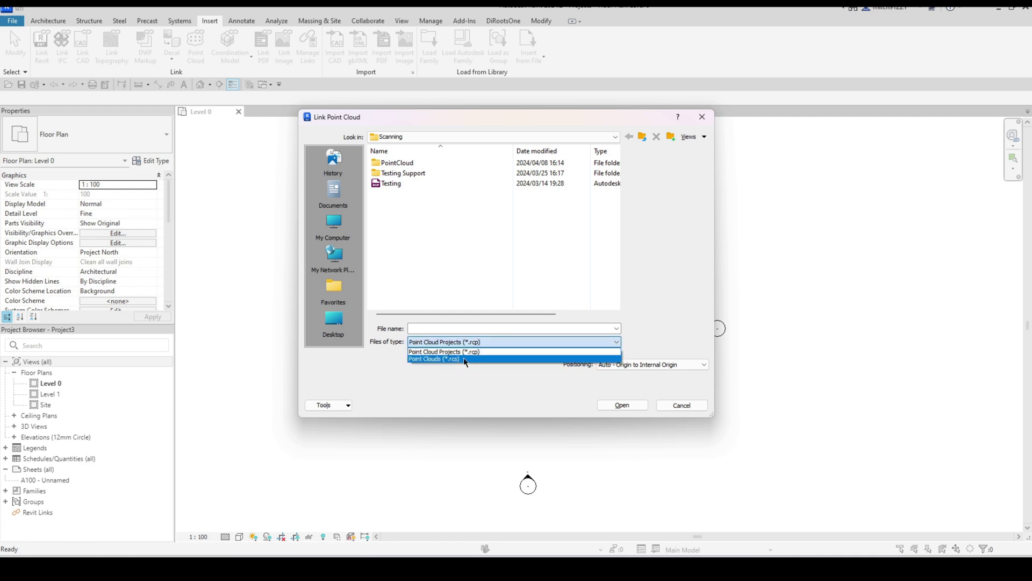
pyautogui.click(467, 353)
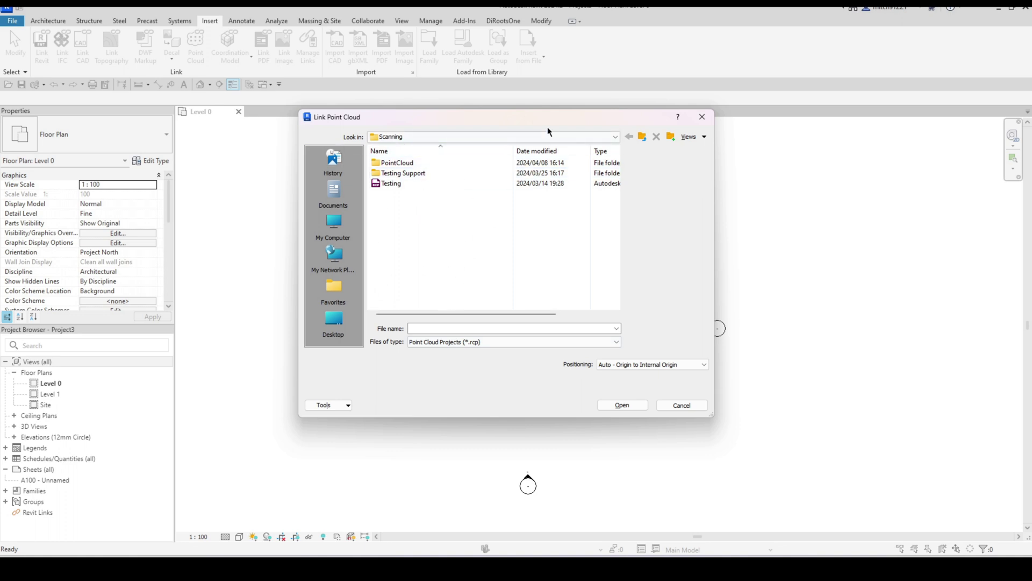
pyautogui.moveTo(547, 123); pyautogui.dragTo(559, 133)
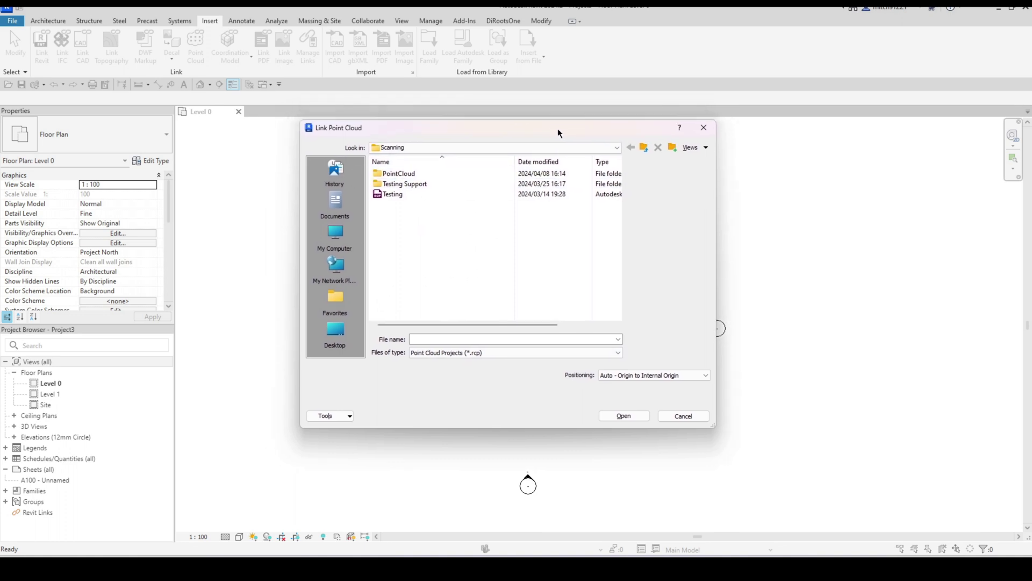
# Link the Testing.rcp point cloud with Auto - Center to Center positioning and accept the import despite its large coordinates
pyautogui.click(402, 194)
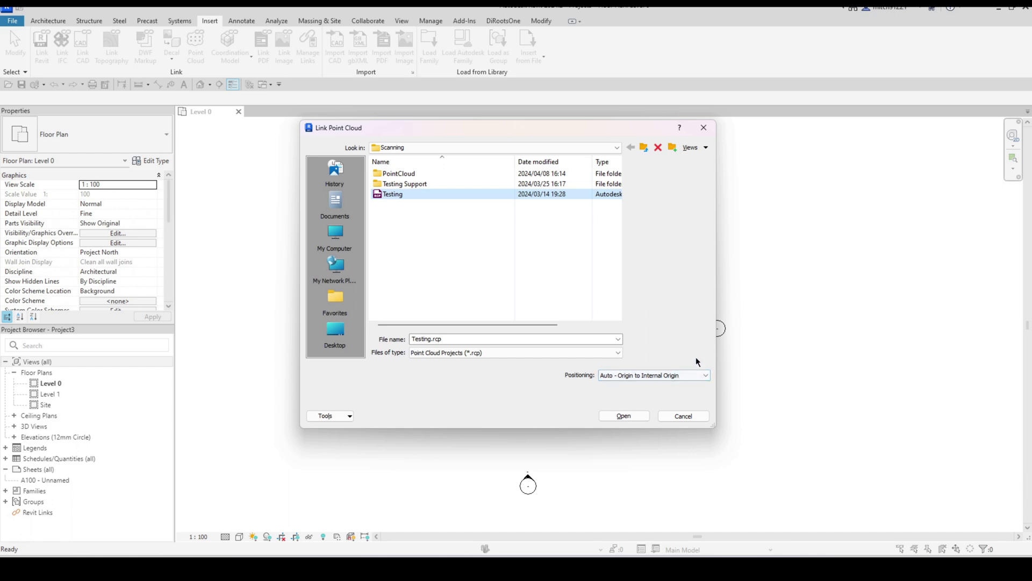
pyautogui.click(707, 375)
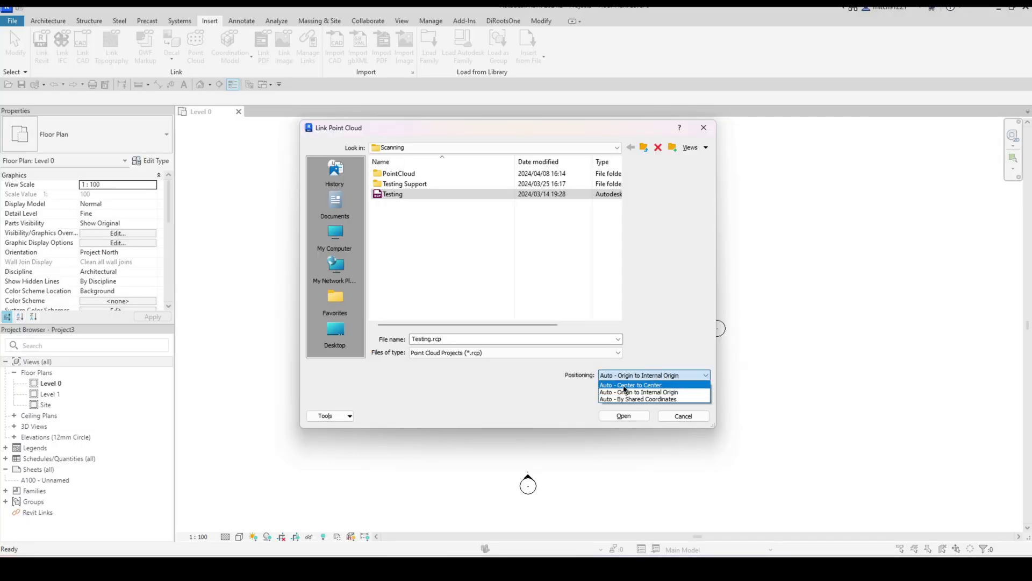
pyautogui.click(638, 386)
pyautogui.click(624, 416)
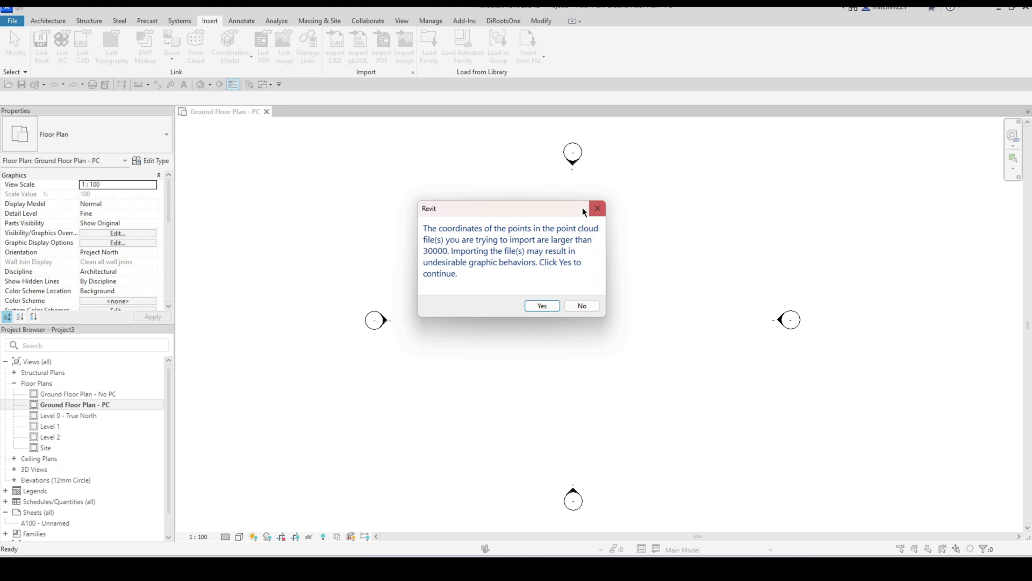
pyautogui.moveTo(514, 210); pyautogui.dragTo(522, 210)
pyautogui.click(550, 305)
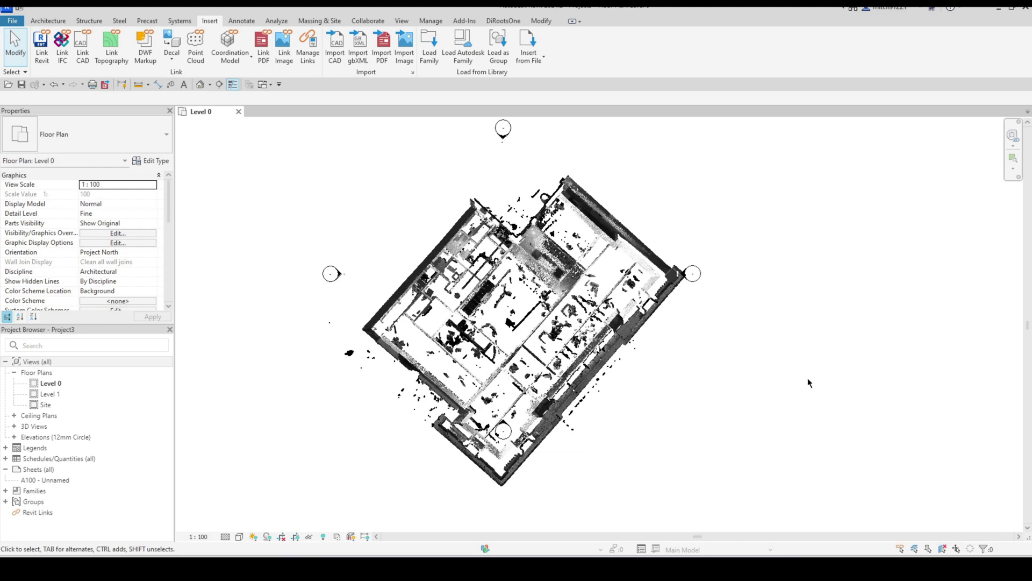
# Examine the southern outer corner of the linked point cloud and the available shared coordinates commands
pyautogui.scroll(4, 844, 386)
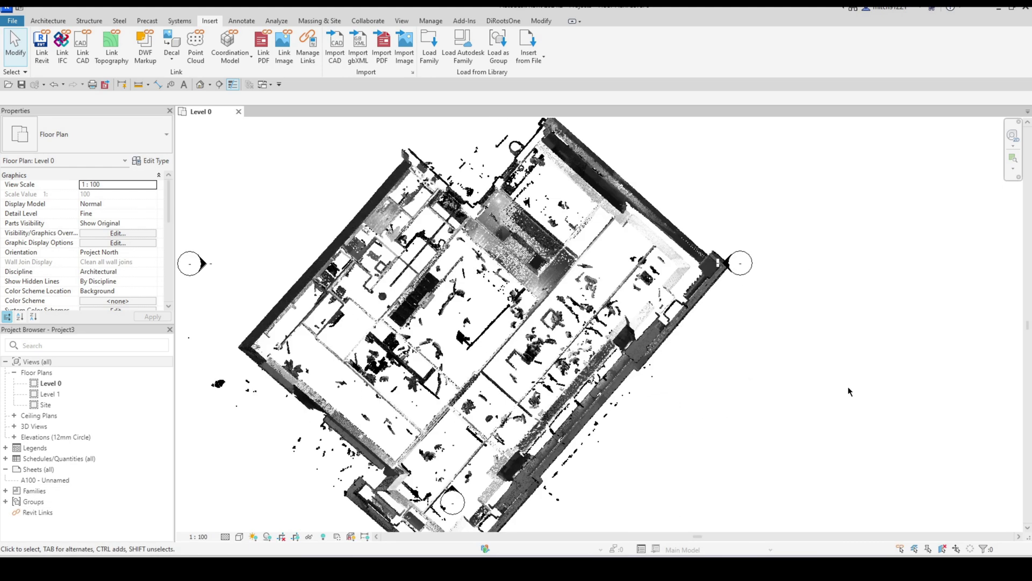
pyautogui.moveTo(847, 386); pyautogui.dragTo(843, 302, button='middle')
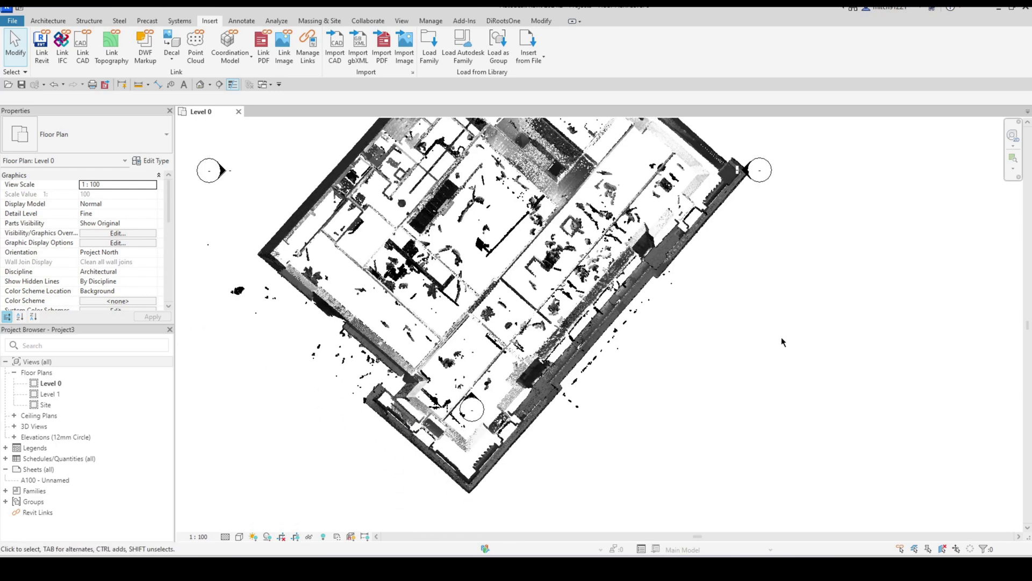
pyautogui.moveTo(781, 386); pyautogui.dragTo(835, 278, button='middle')
pyautogui.scroll(4, 541, 430)
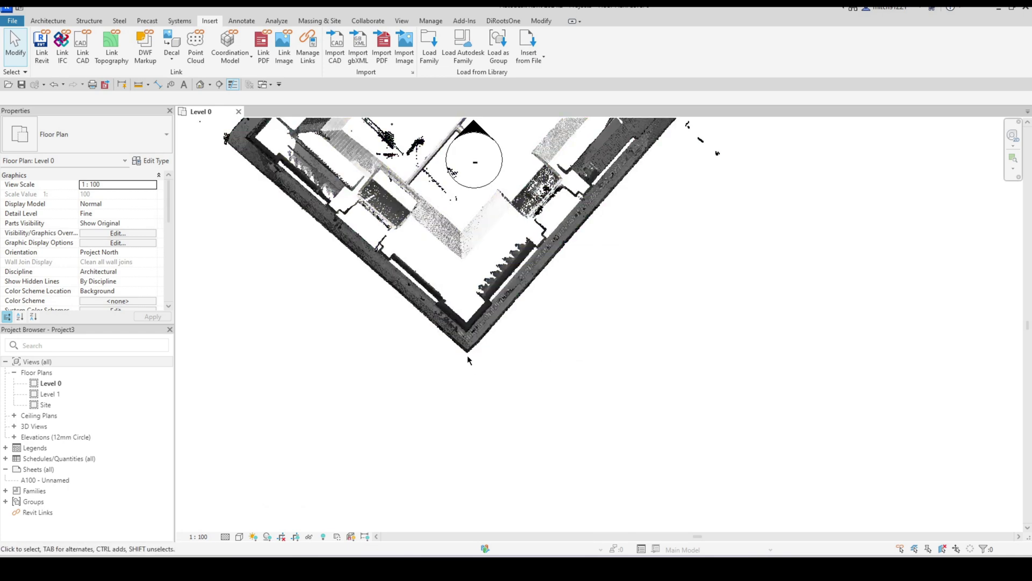
pyautogui.moveTo(472, 353); pyautogui.dragTo(503, 346, button='middle')
pyautogui.click(423, 22)
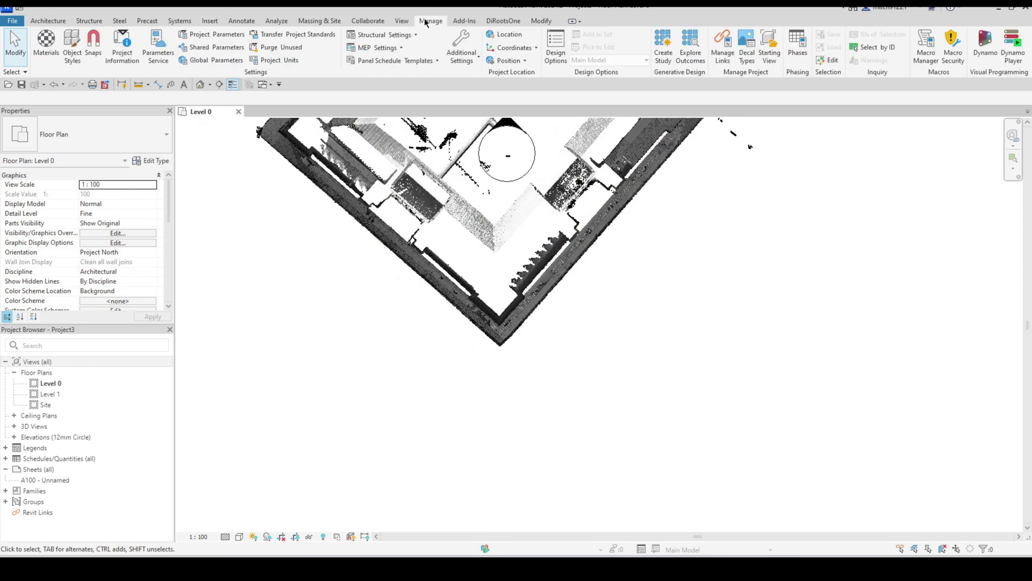
pyautogui.click(514, 47)
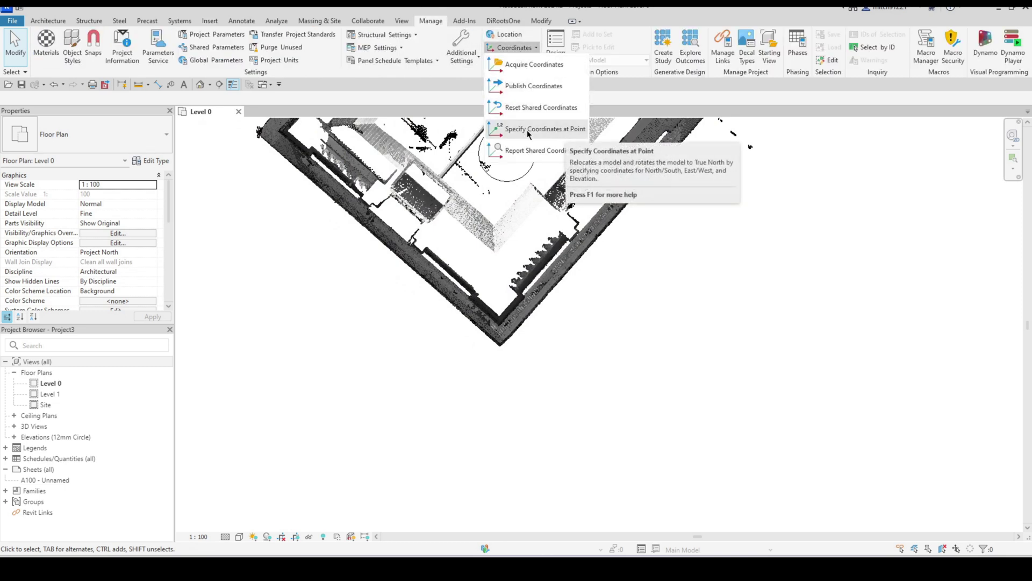
pyautogui.scroll(1, 511, 360)
pyautogui.scroll(1, 525, 344)
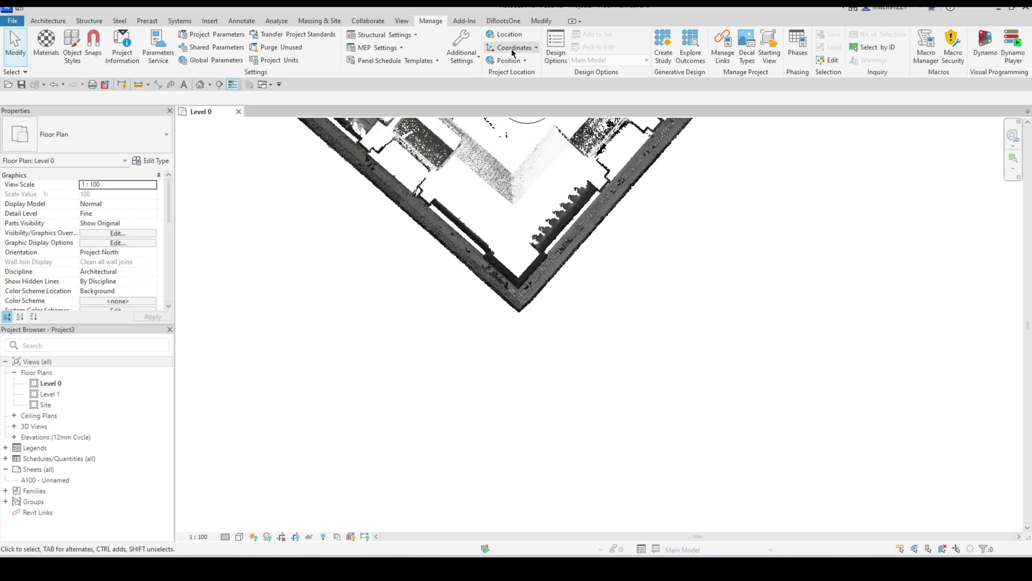
# Draw a model line about 620 mm long running down and outward from the point cloud's southern outer corner
pyautogui.click(49, 20)
pyautogui.click(446, 48)
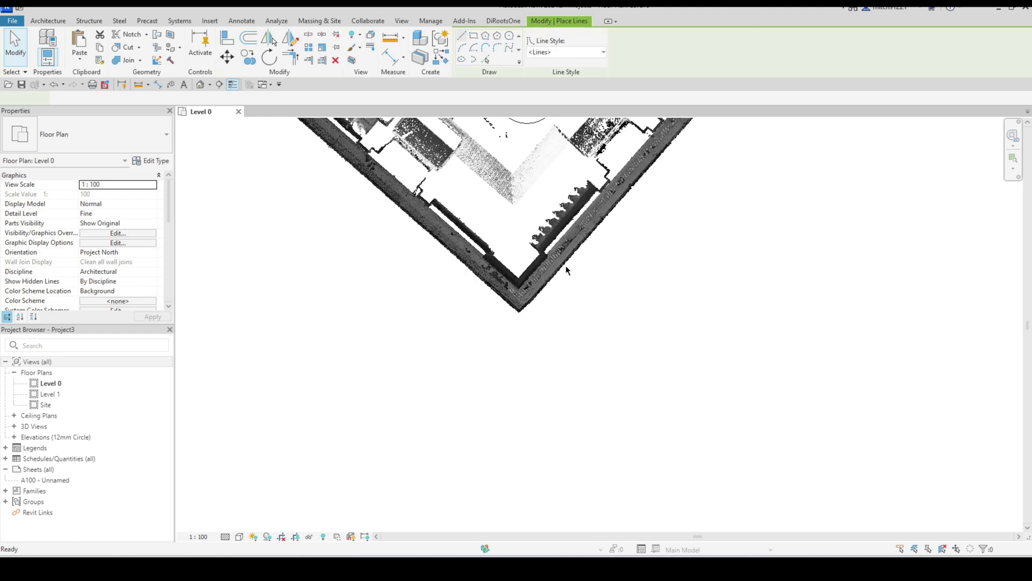
pyautogui.scroll(3, 519, 311)
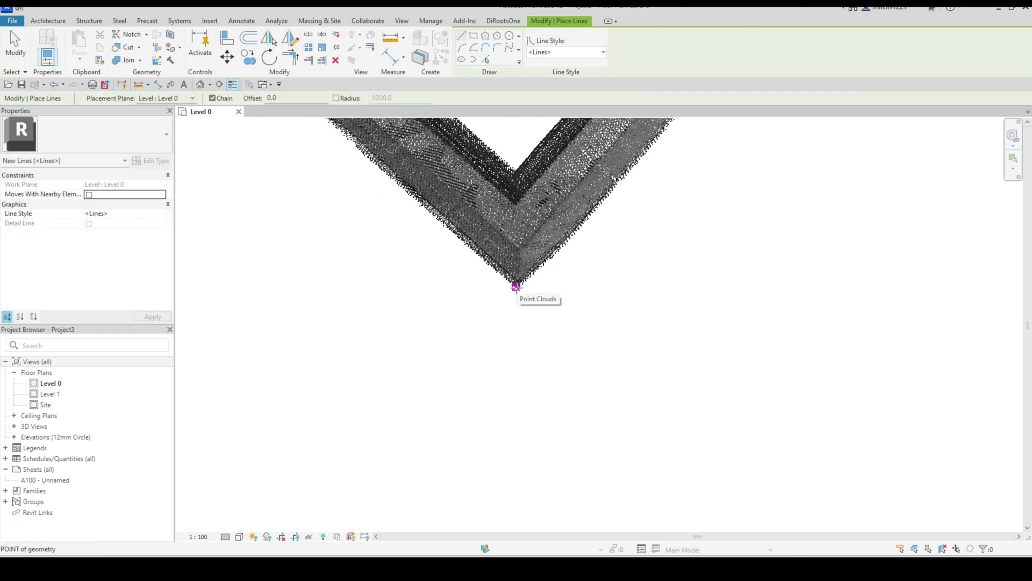
pyautogui.click(516, 286)
pyautogui.click(413, 343)
pyautogui.press('Escape')
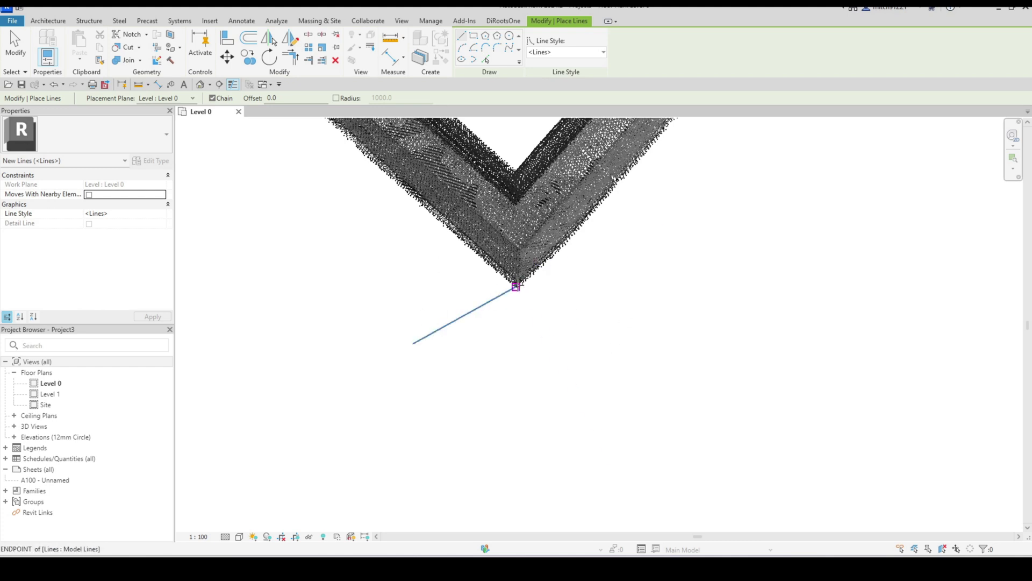
pyautogui.click(516, 286)
pyautogui.press('Escape')
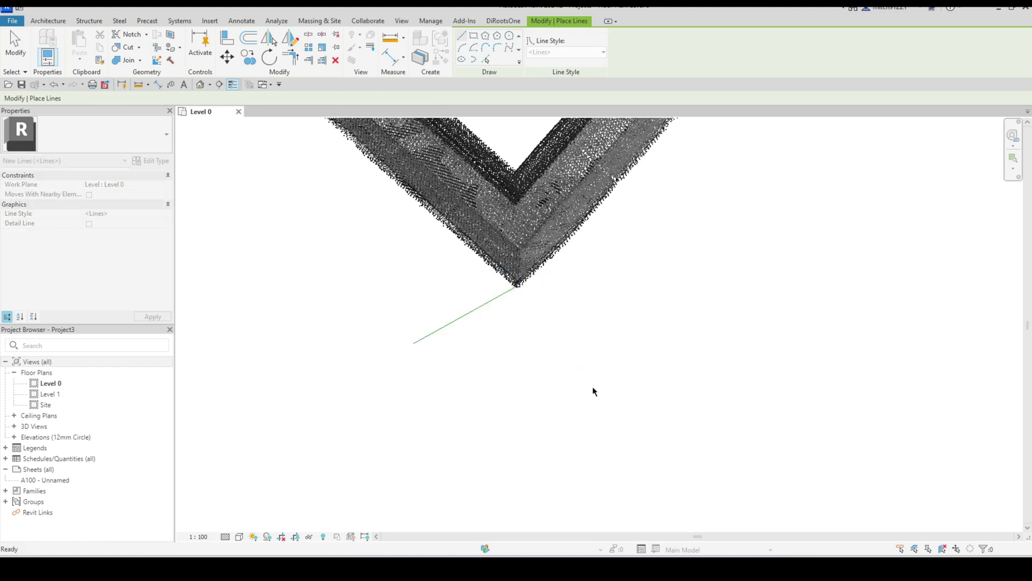
pyautogui.press('Escape')
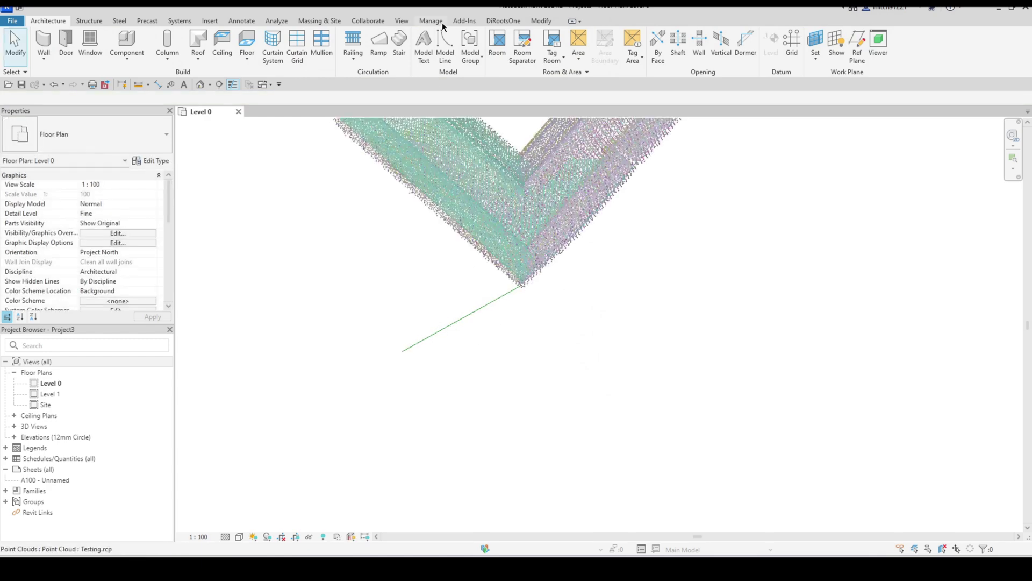
# Specify shared coordinates at the model line's corner endpoint: North/South 15000000, East/West -20000000, elevation 0
pyautogui.click(430, 20)
pyautogui.click(517, 49)
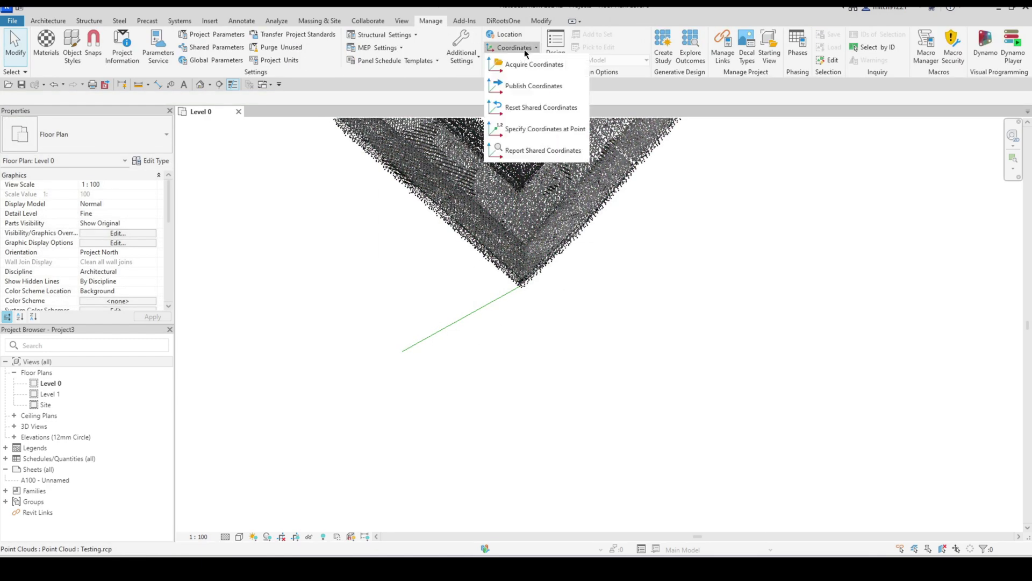
pyautogui.click(533, 131)
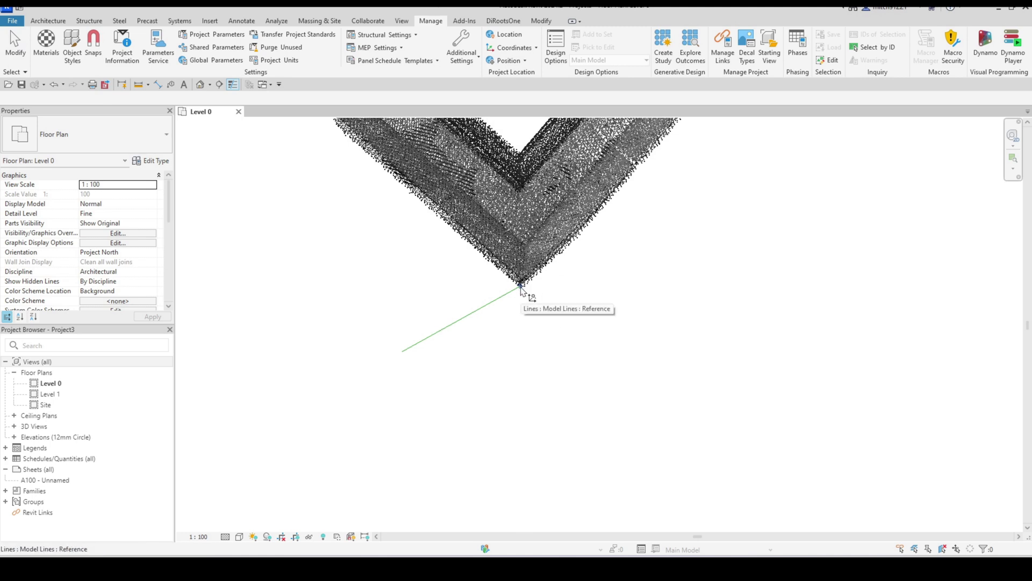
pyautogui.click(520, 291)
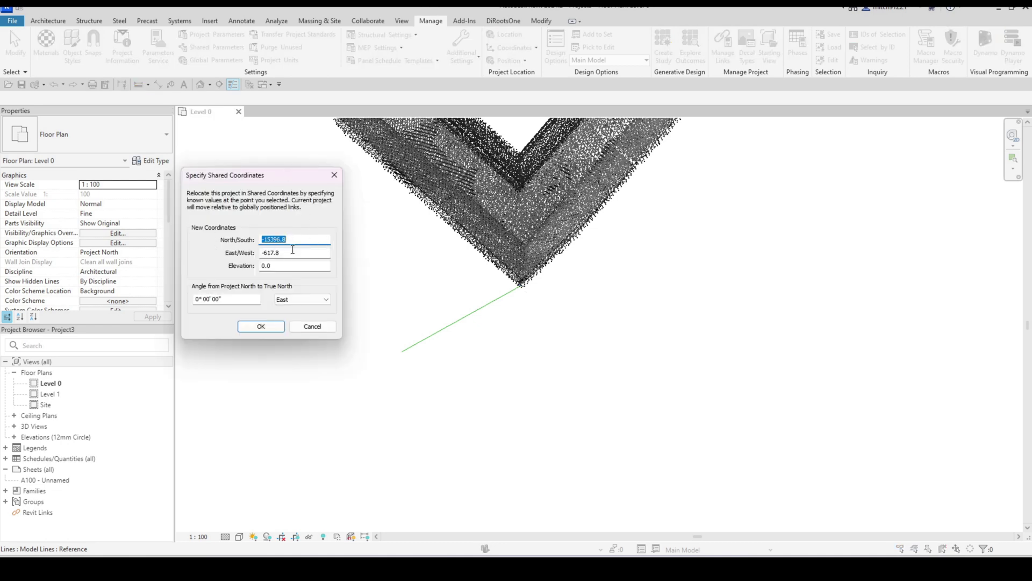
pyautogui.write('15000000')
pyautogui.press('Tab')
pyautogui.write('-20000000')
pyautogui.press('Tab')
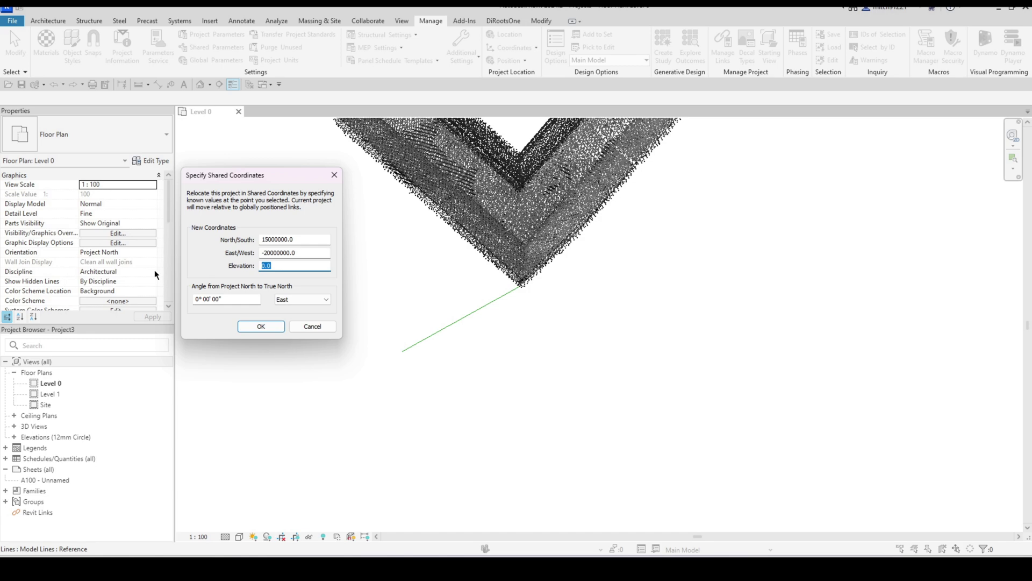
pyautogui.click(280, 265)
pyautogui.click(263, 327)
# Report the shared coordinates at the model line's endpoint on the building corner
pyautogui.scroll(-3, 554, 318)
pyautogui.click(549, 313)
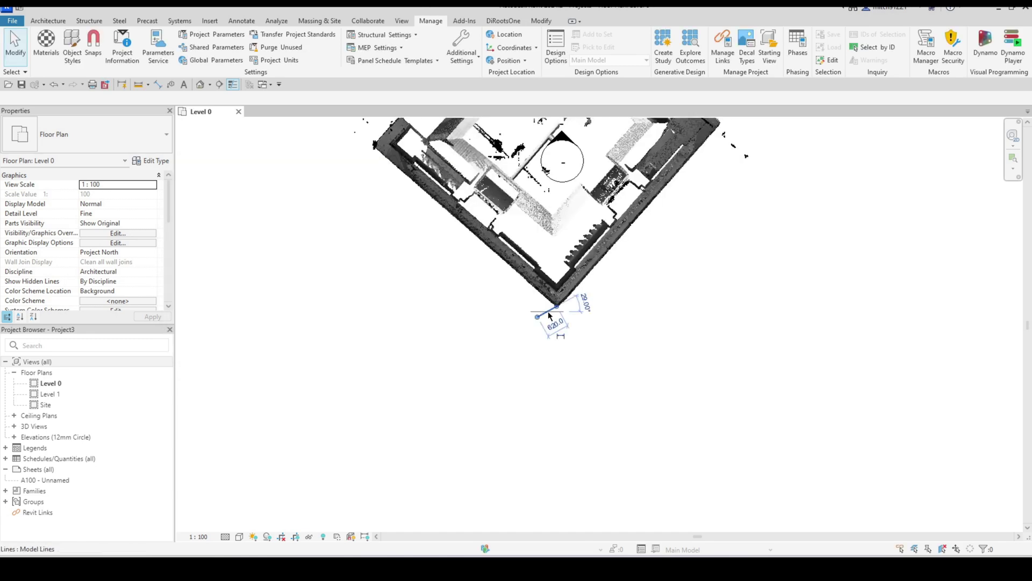
pyautogui.moveTo(652, 318); pyautogui.dragTo(550, 341, button='middle')
pyautogui.scroll(2, 421, 371)
pyautogui.click(418, 398)
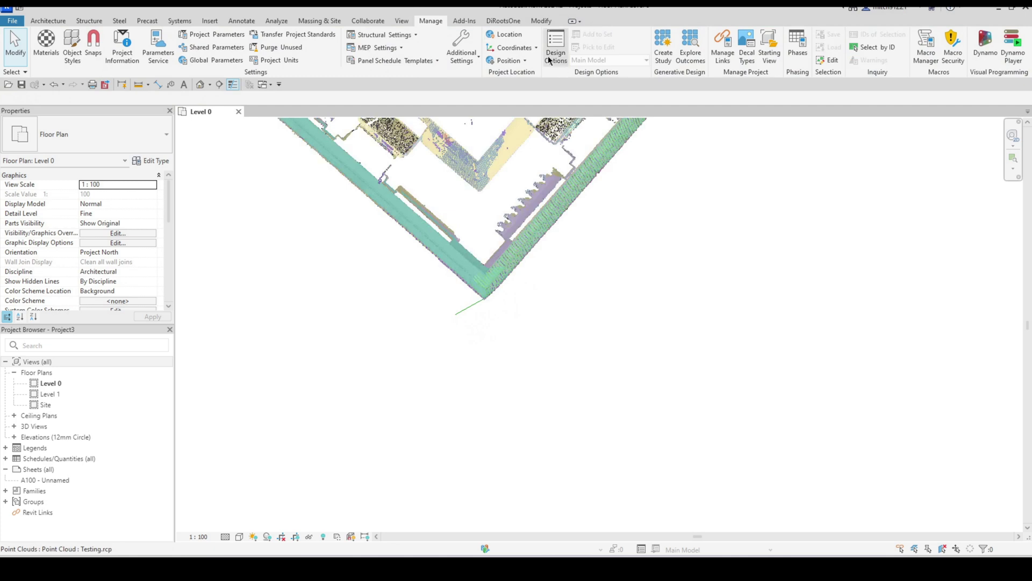
pyautogui.click(515, 47)
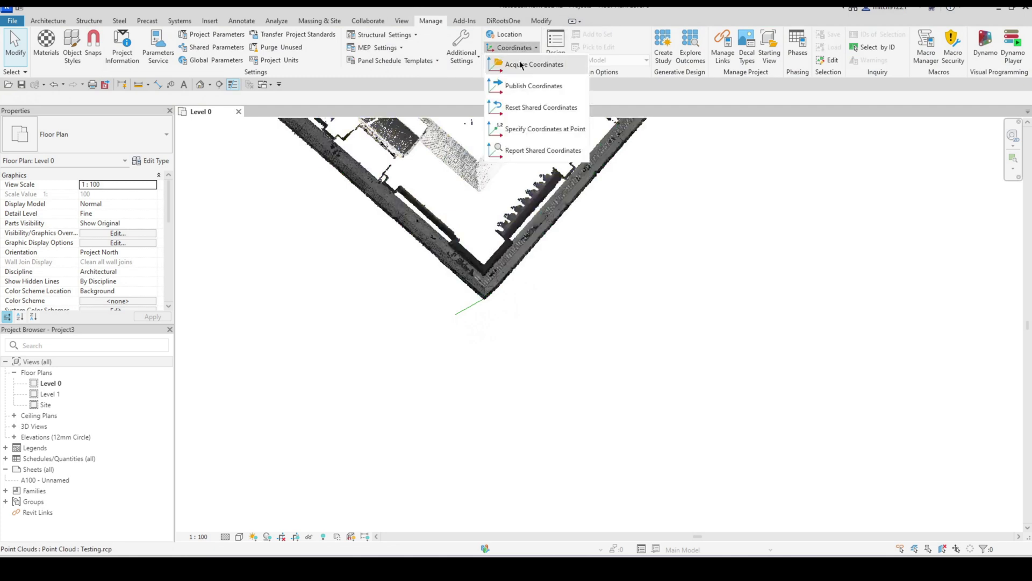
pyautogui.click(518, 153)
pyautogui.click(493, 272)
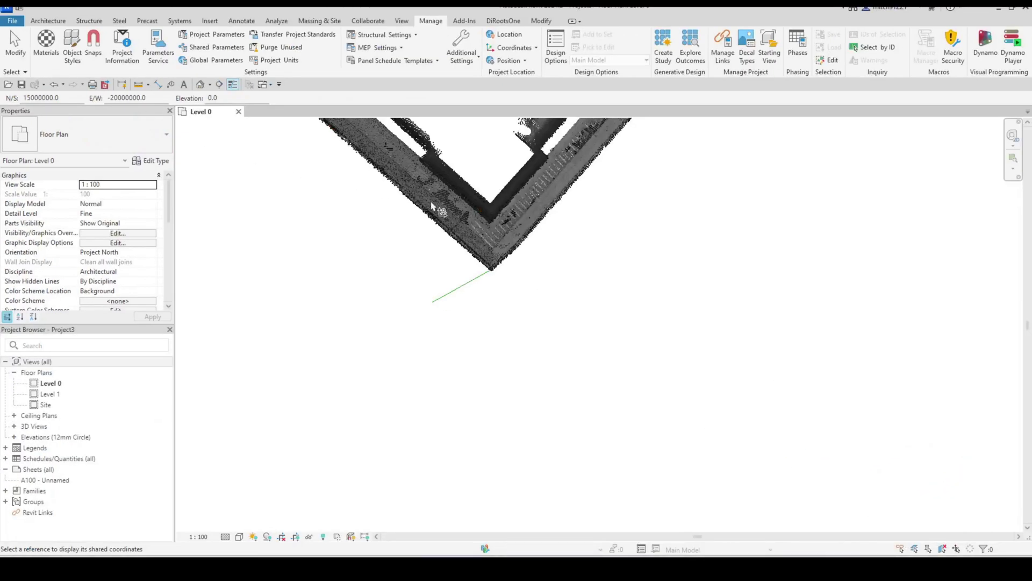
pyautogui.moveTo(448, 274); pyautogui.dragTo(562, 419, button='middle')
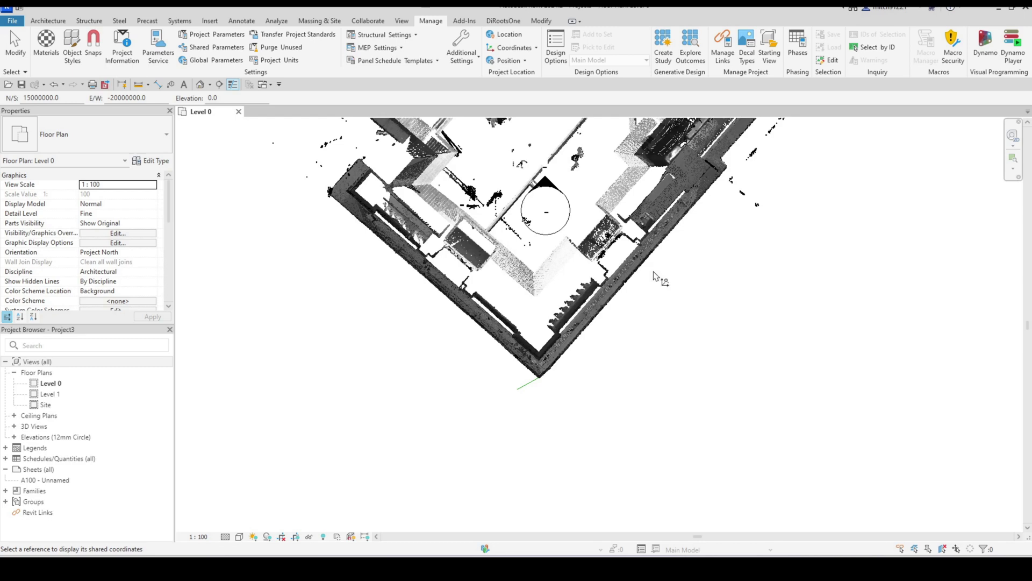
pyautogui.press('Escape')
pyautogui.scroll(-7, 676, 382)
pyautogui.moveTo(689, 375); pyautogui.dragTo(606, 392, button='middle')
pyautogui.scroll(1, 668, 367)
pyautogui.moveTo(701, 364); pyautogui.dragTo(674, 417, button='middle')
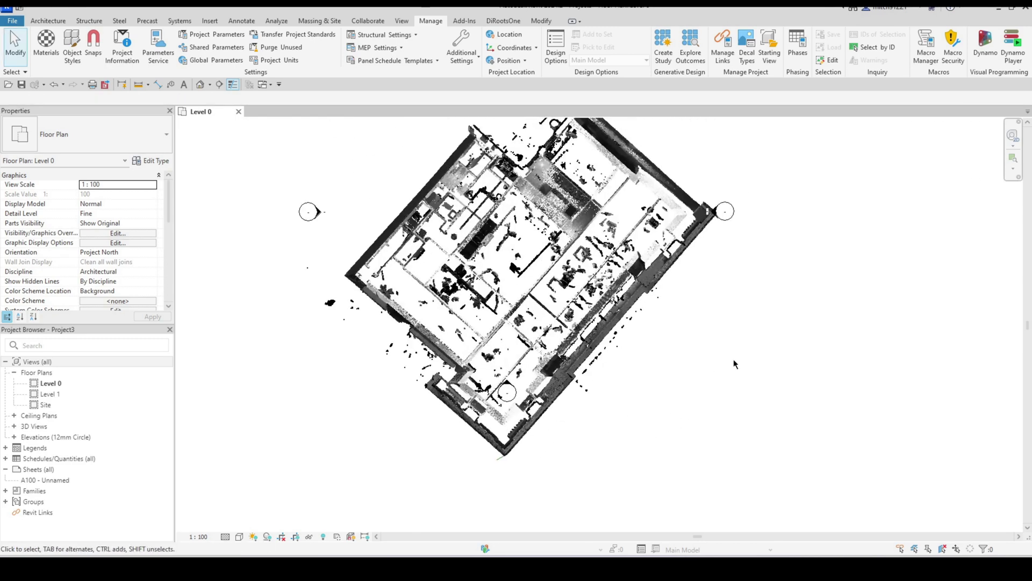
pyautogui.moveTo(734, 373); pyautogui.dragTo(726, 383, button='middle')
pyautogui.scroll(-1, 426, 298)
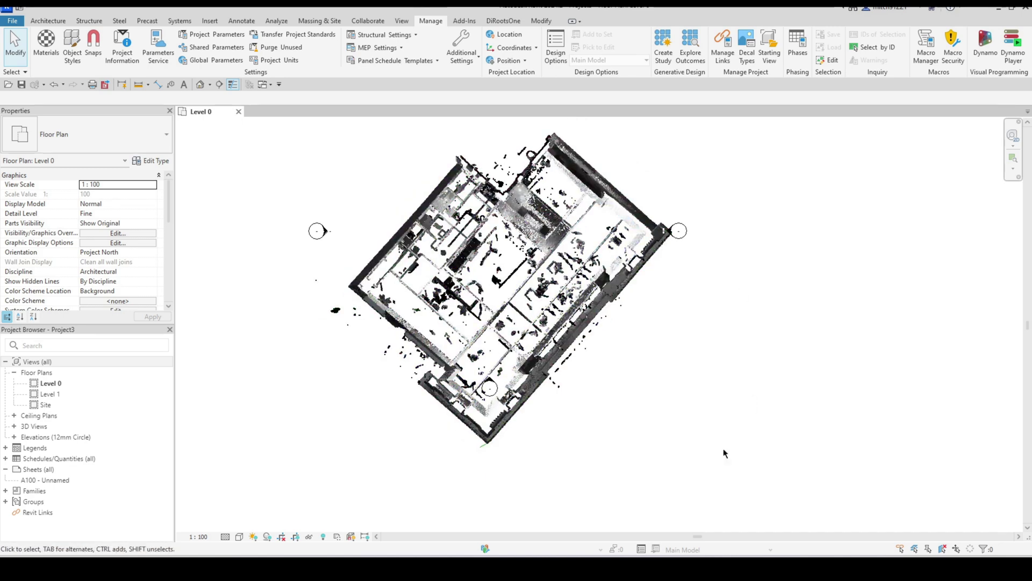
pyautogui.scroll(1, 746, 364)
pyautogui.moveTo(744, 364); pyautogui.dragTo(730, 378, button='middle')
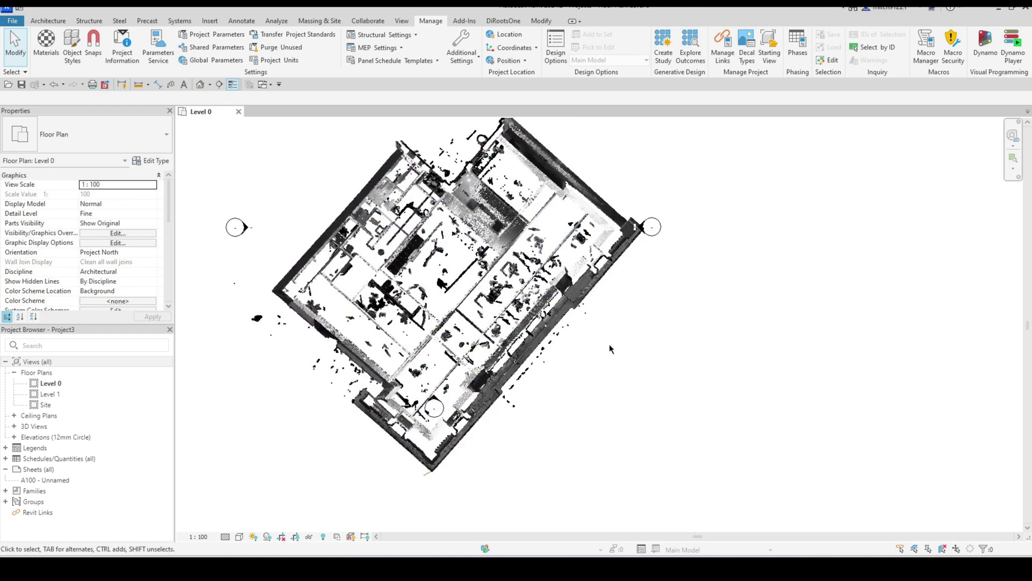
# Duplicate the Level 0 floor plan as "Level 0 - True North" and set its orientation to True North
pyautogui.rightClick(56, 383)
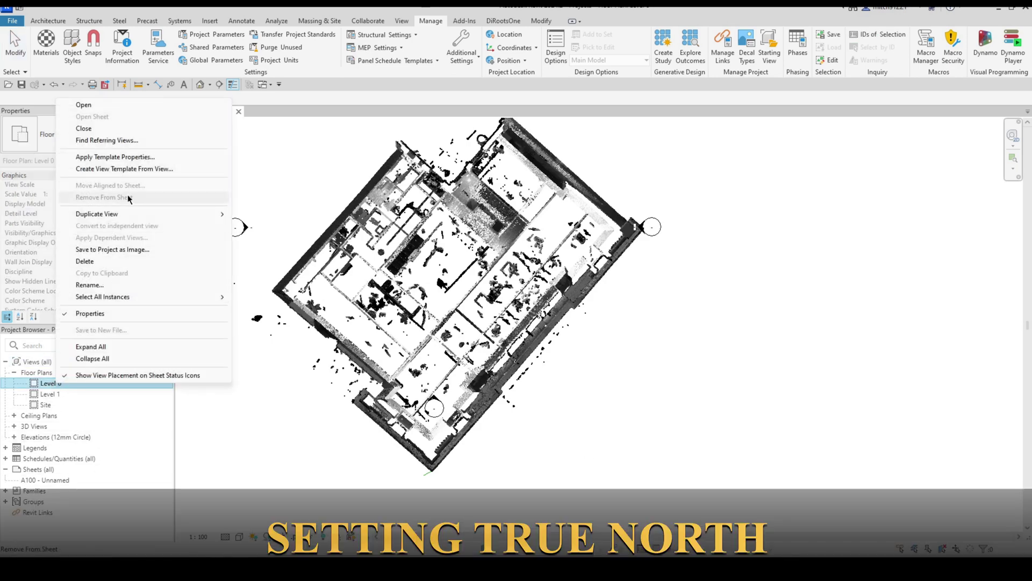
pyautogui.moveTo(108, 214)
pyautogui.click(285, 225)
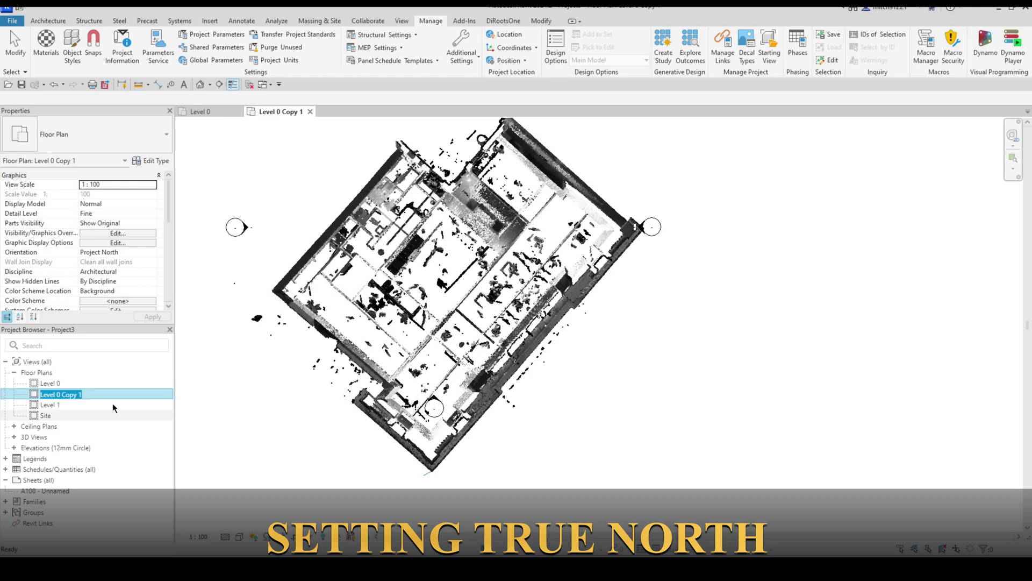
pyautogui.moveTo(63, 392); pyautogui.dragTo(101, 394)
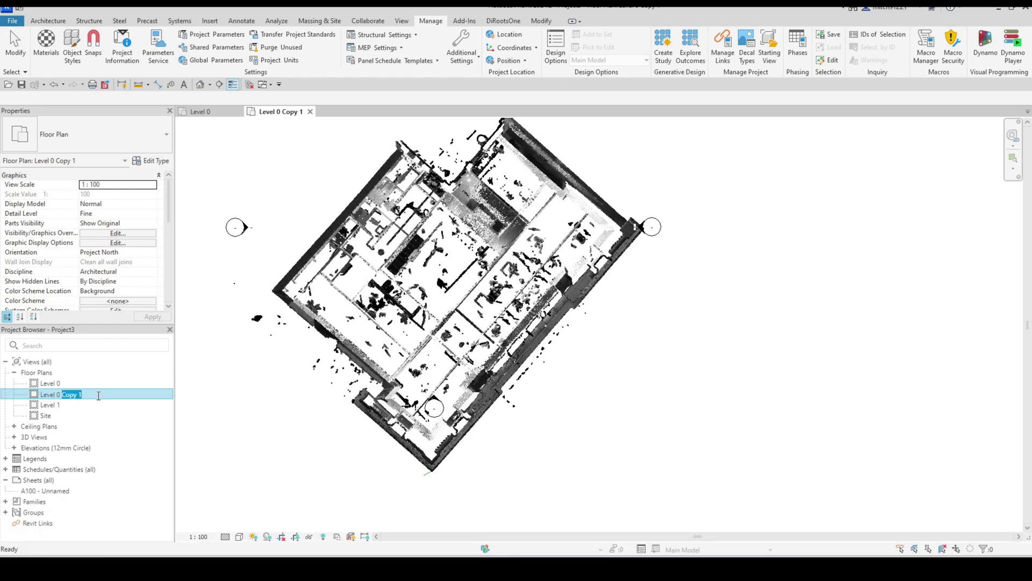
pyautogui.write('- True North')
pyautogui.press('Return')
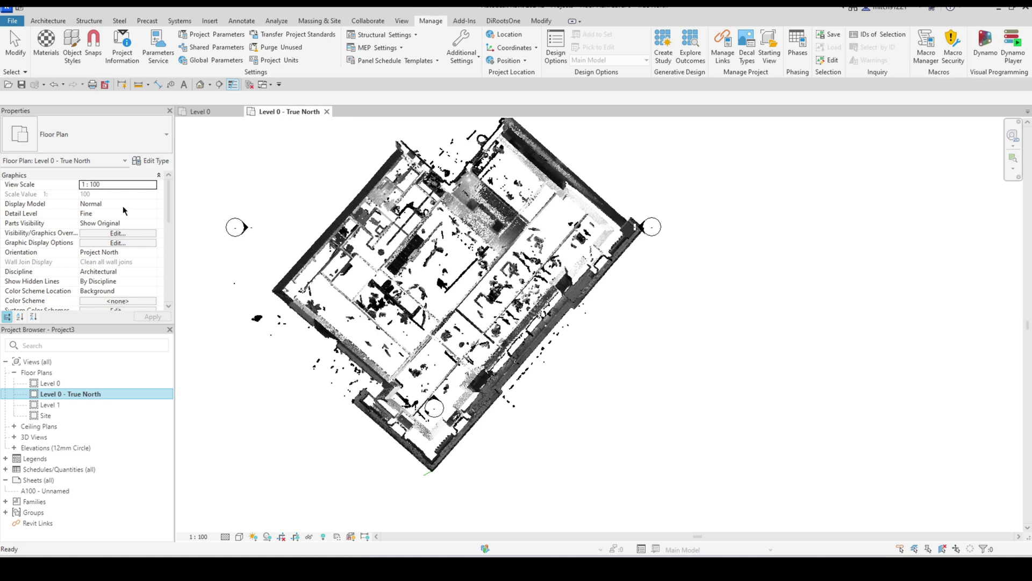
pyautogui.click(132, 252)
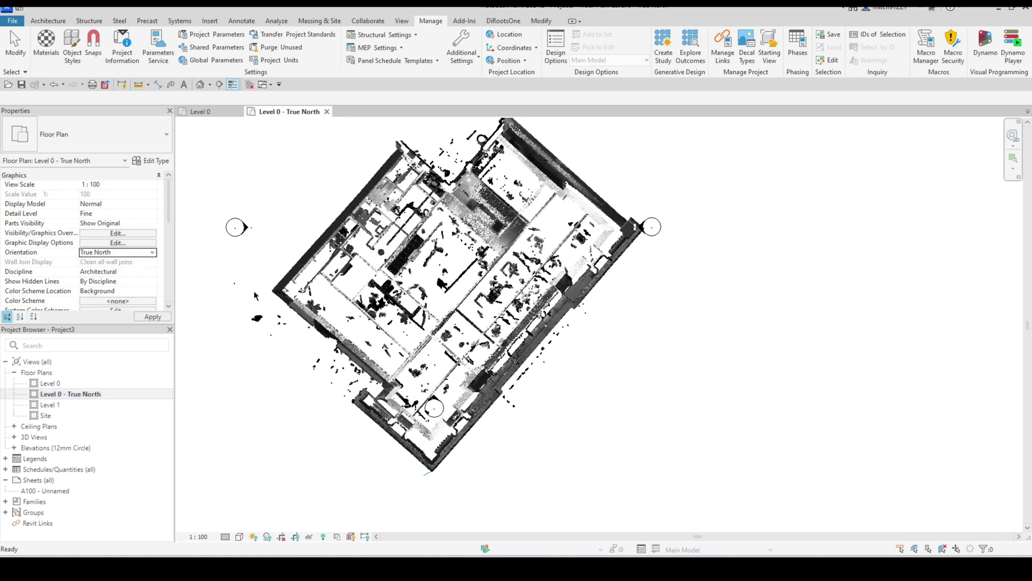
pyautogui.click(685, 337)
# Draw an arrow from detail lines in the empty area east of the building, pointing east and slightly downward
pyautogui.moveTo(685, 338); pyautogui.dragTo(676, 341, button='middle')
pyautogui.press('w')
pyautogui.press('a')
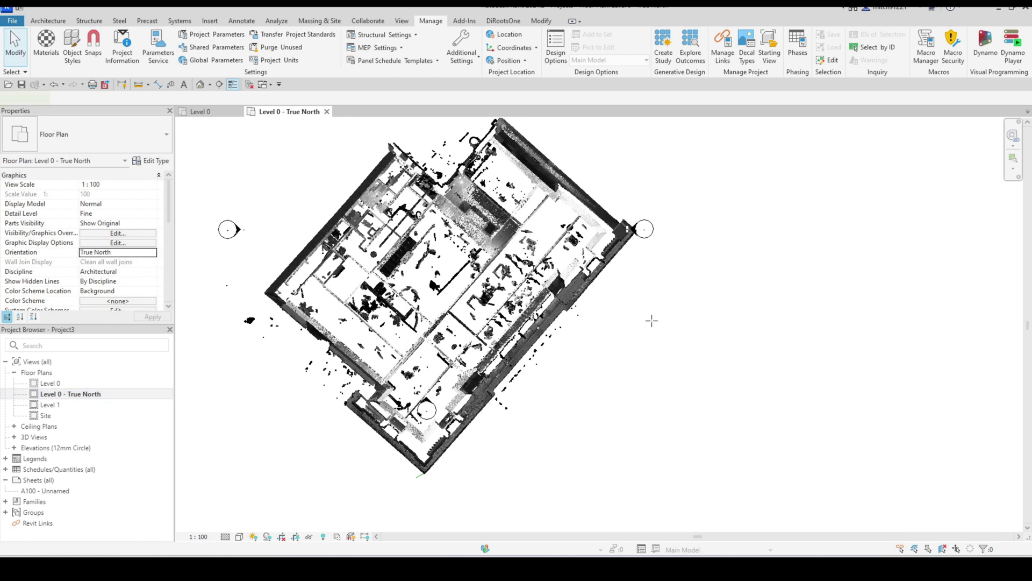
pyautogui.click(652, 312)
pyautogui.click(694, 324)
pyautogui.click(687, 311)
pyautogui.press('Escape')
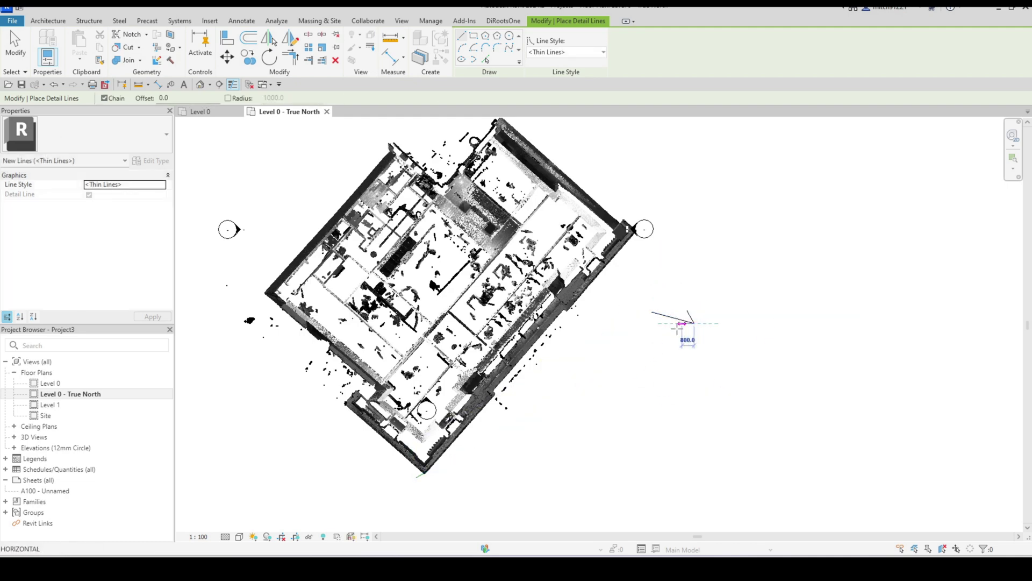
pyautogui.click(679, 330)
pyautogui.press('Escape')
pyautogui.press('Escape')
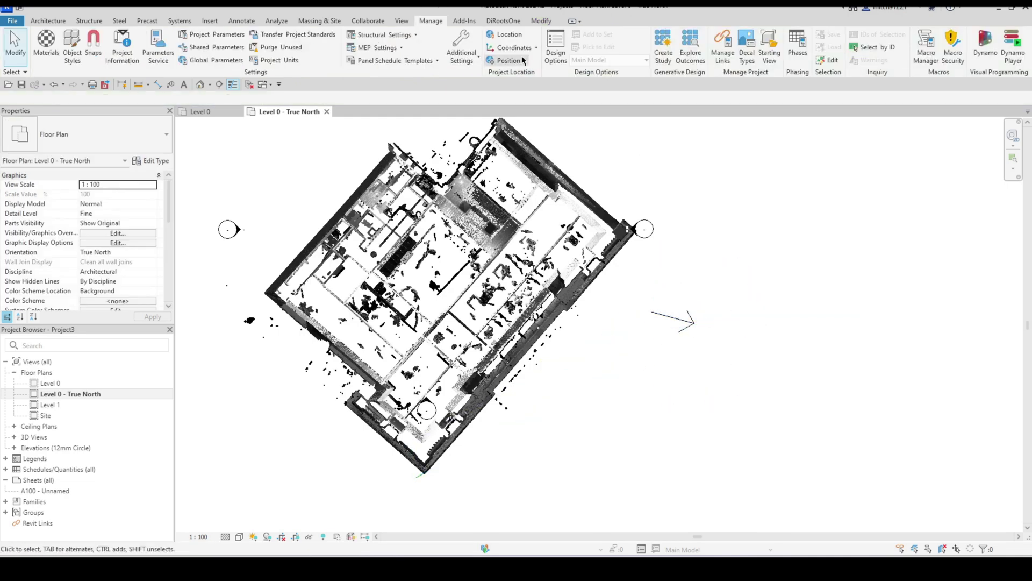
# Rotate true north about the arrow's tail, from the arrow's direction counterclockwise to straight up
pyautogui.click(514, 48)
pyautogui.click(508, 60)
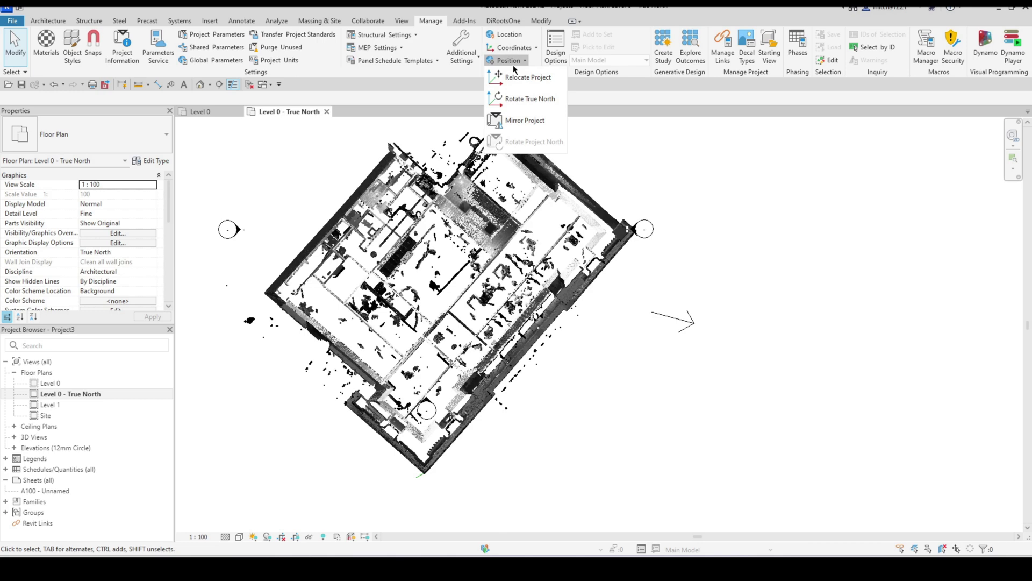
pyautogui.click(537, 104)
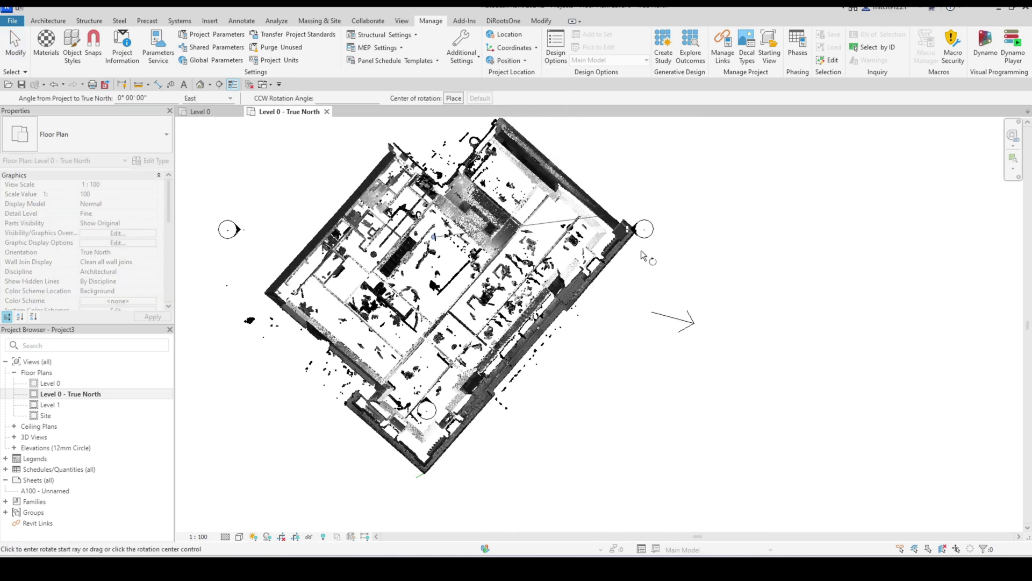
pyautogui.click(454, 99)
pyautogui.scroll(1, 660, 322)
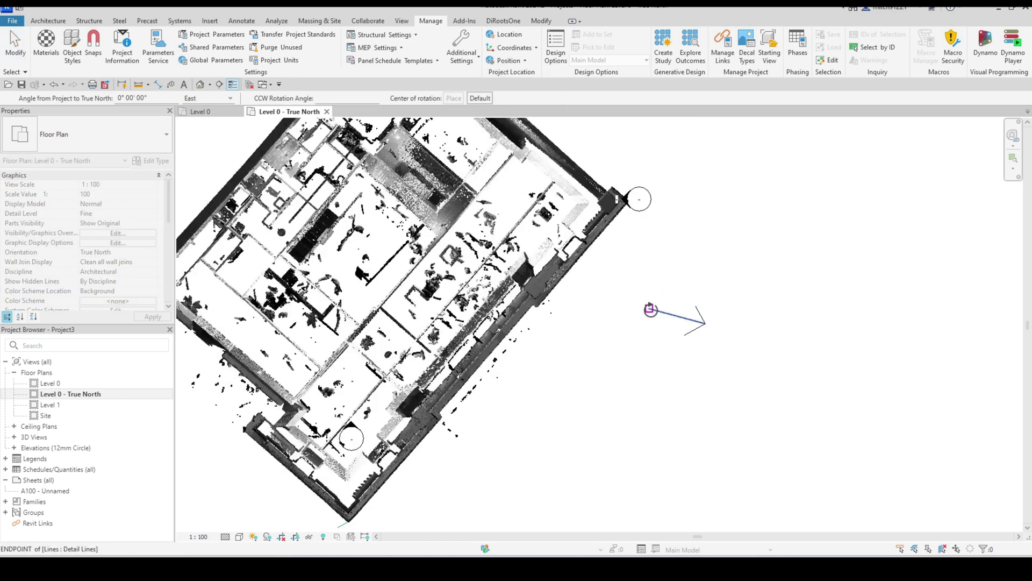
pyautogui.click(649, 309)
pyautogui.click(703, 322)
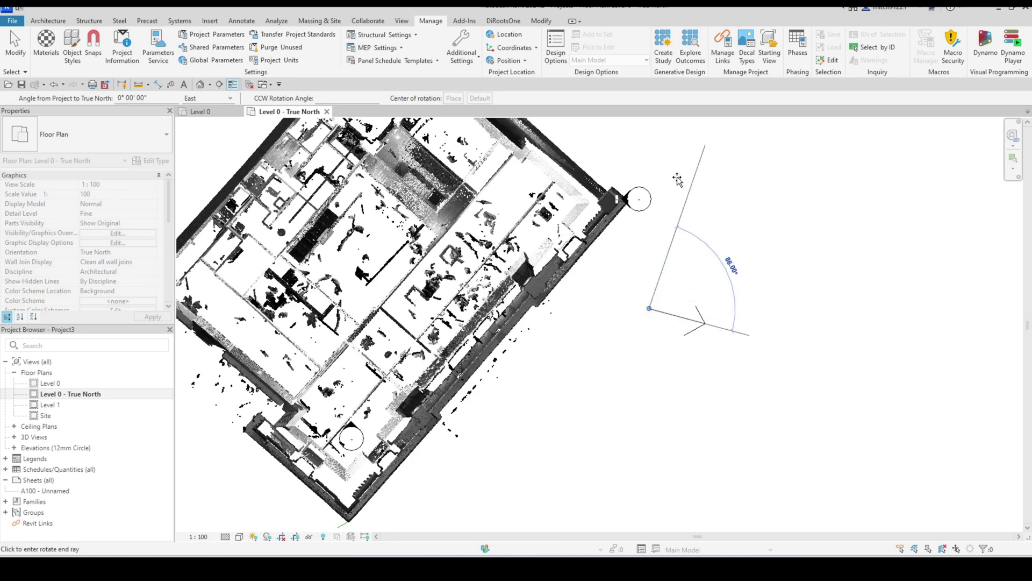
pyautogui.click(639, 198)
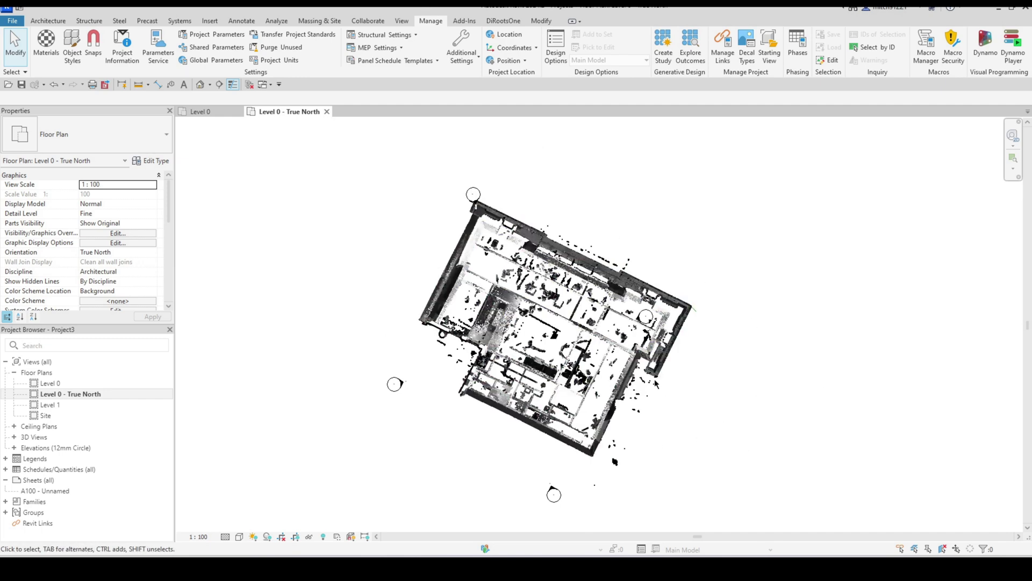
# In the Level 0 plan, draw a building section diagonally across the point cloud, from beyond its northwest wall to beyond its southeast wall
pyautogui.click(191, 113)
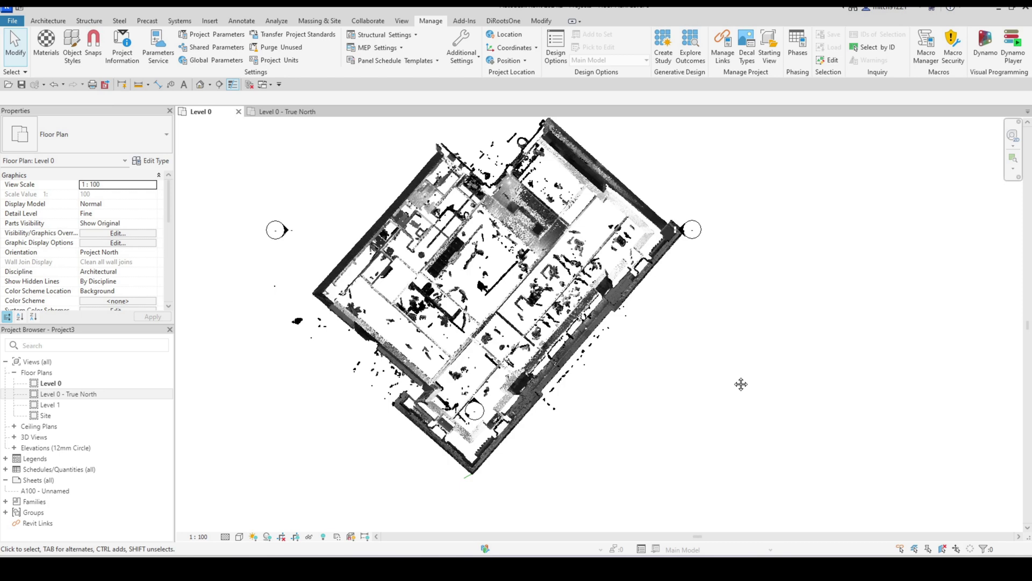
pyautogui.moveTo(741, 384); pyautogui.dragTo(732, 392, button='middle')
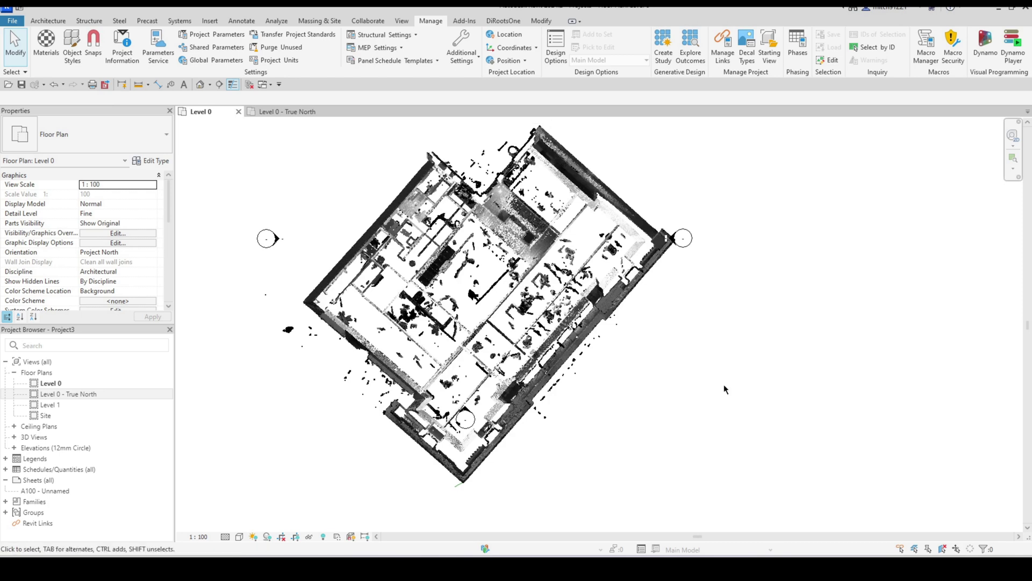
pyautogui.scroll(-1, 651, 400)
pyautogui.moveTo(655, 394); pyautogui.dragTo(693, 334, button='middle')
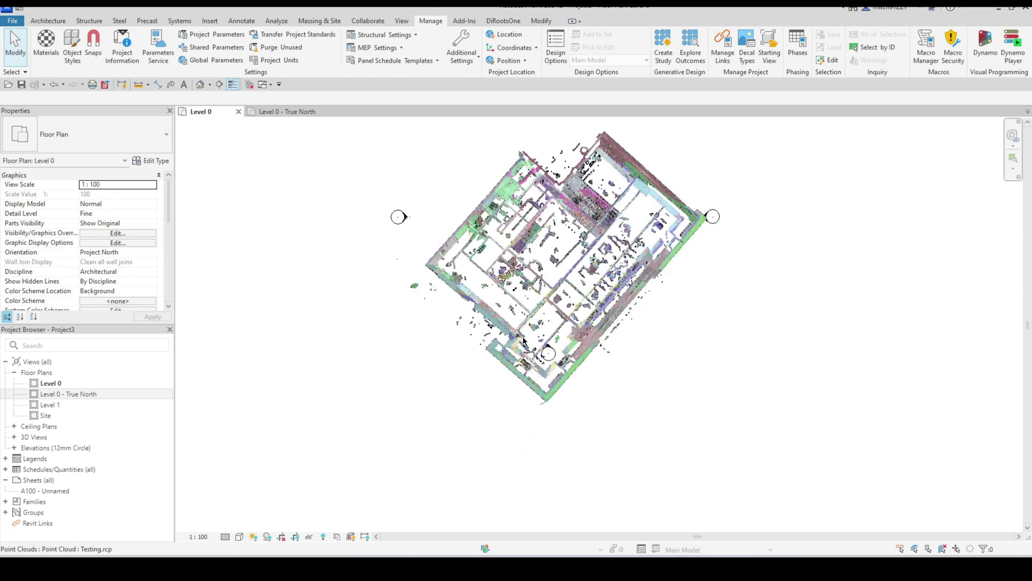
pyautogui.scroll(1, 523, 340)
pyautogui.moveTo(738, 386); pyautogui.dragTo(717, 416, button='middle')
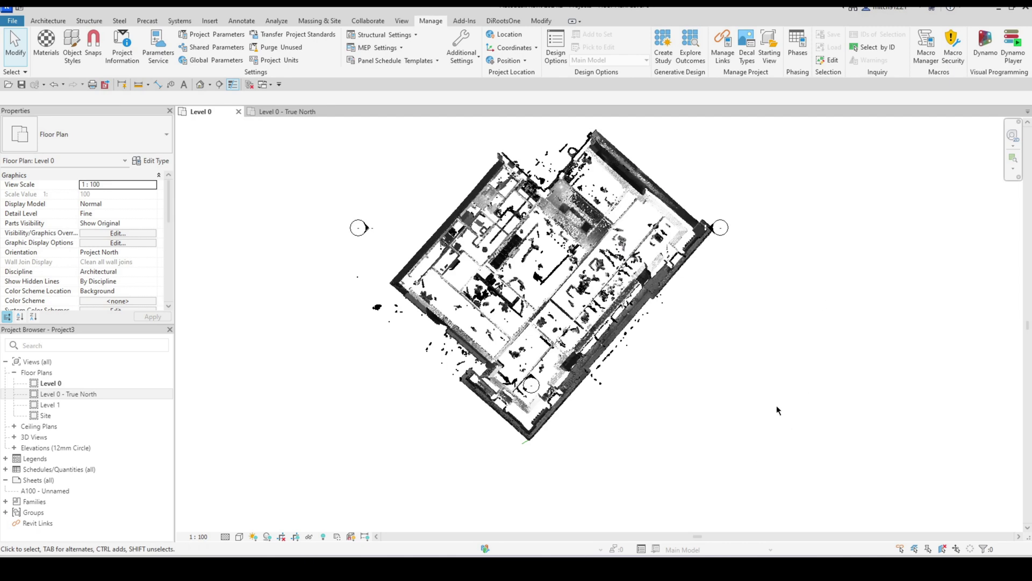
pyautogui.click(219, 85)
pyautogui.click(390, 249)
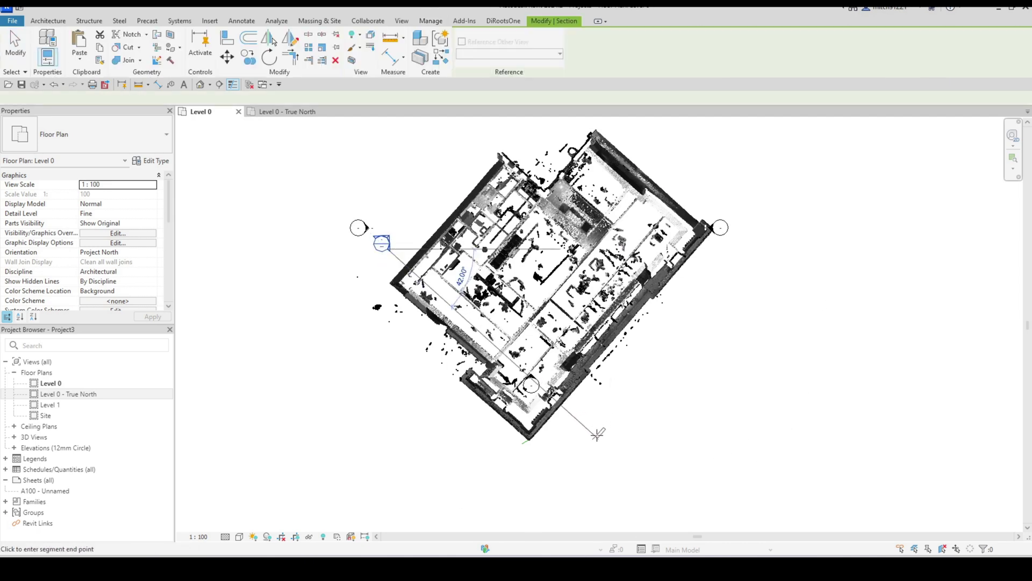
pyautogui.moveTo(746, 269); pyautogui.dragTo(732, 275, button='middle')
pyautogui.press('Escape')
pyautogui.click(430, 180)
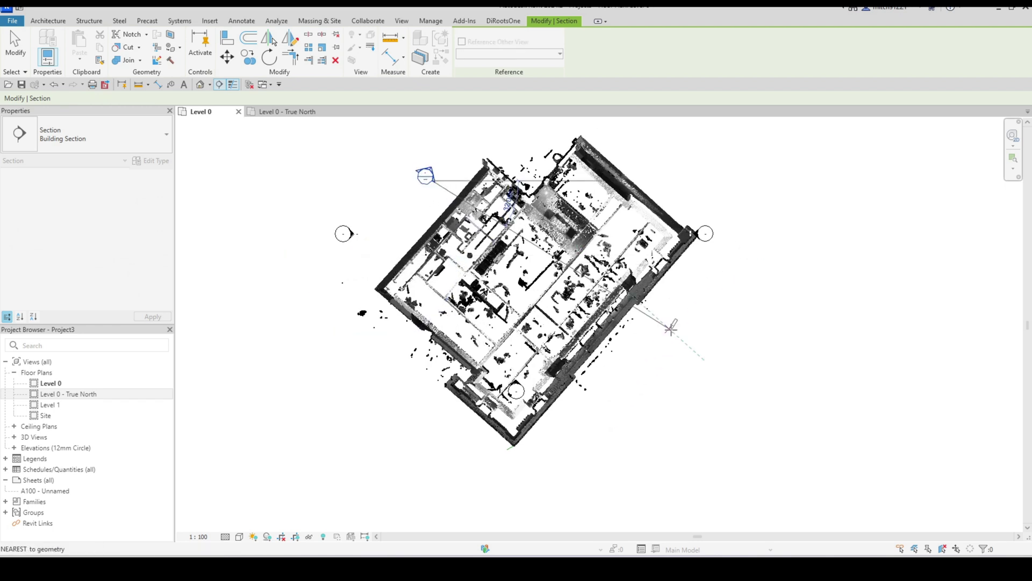
pyautogui.click(664, 372)
pyautogui.press('Escape')
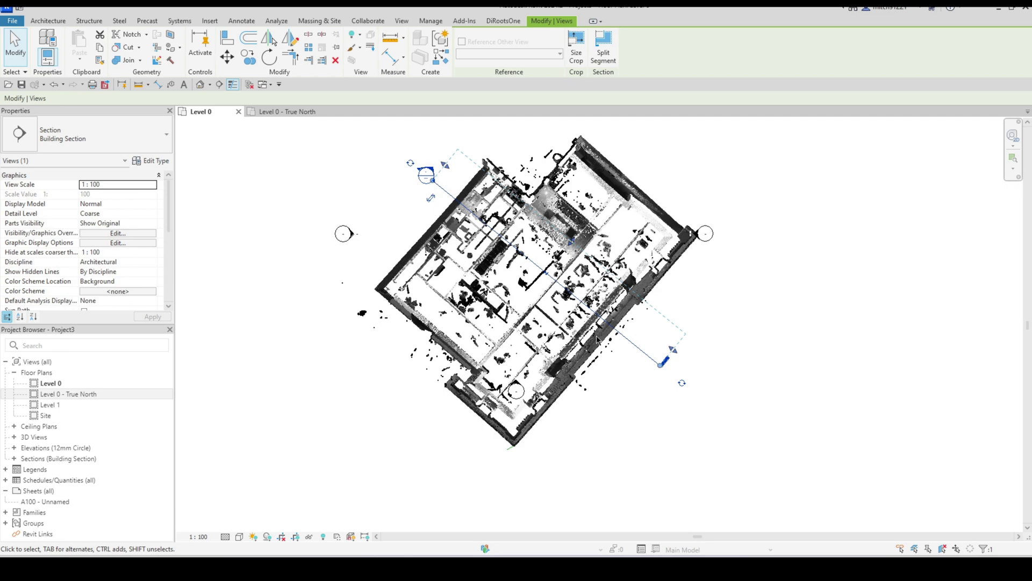
# Open the new section view and extend the Level 0 and Level 1 lines so their heads sit outside the building's west side
pyautogui.doubleClick(429, 169)
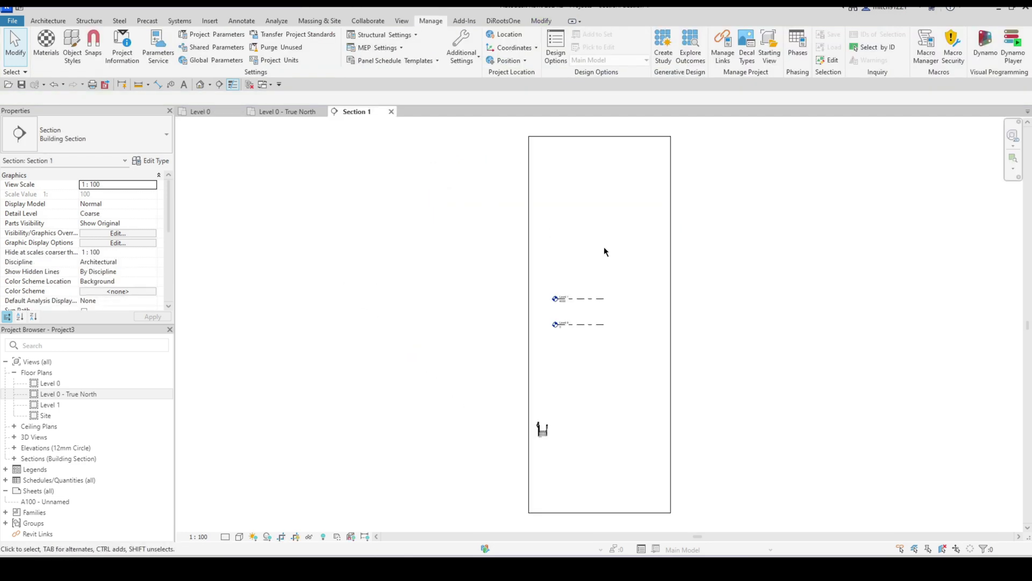
pyautogui.moveTo(805, 381); pyautogui.dragTo(738, 309, button='middle')
pyautogui.scroll(2, 717, 301)
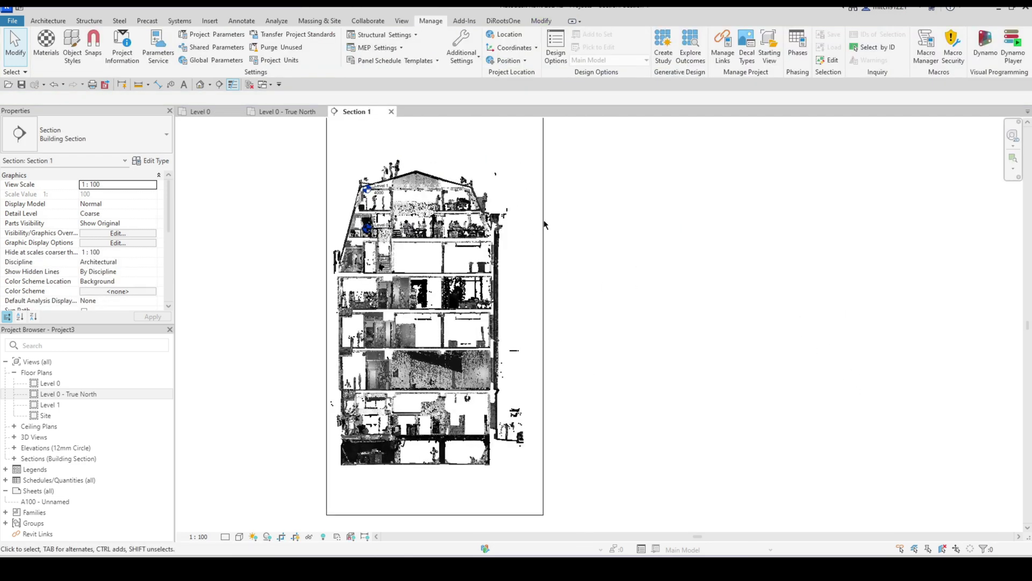
pyautogui.scroll(3, 574, 205)
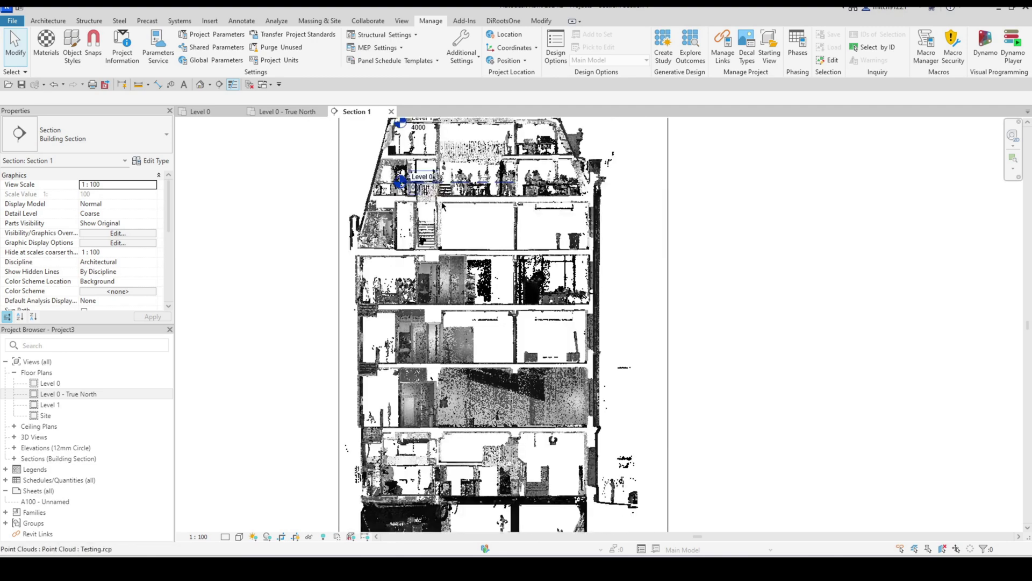
pyautogui.scroll(-2, 440, 188)
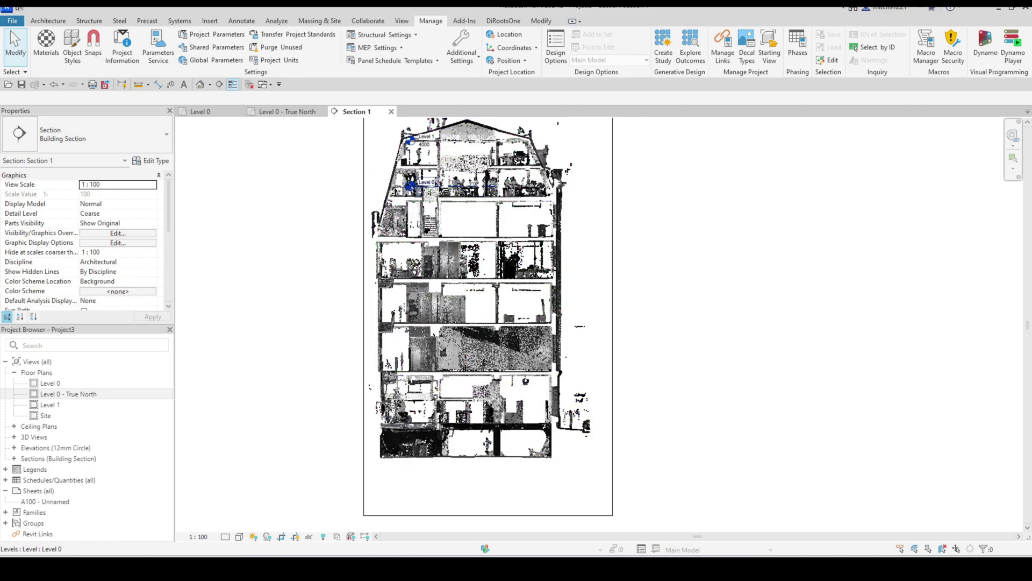
pyautogui.click(441, 188)
pyautogui.scroll(2, 423, 191)
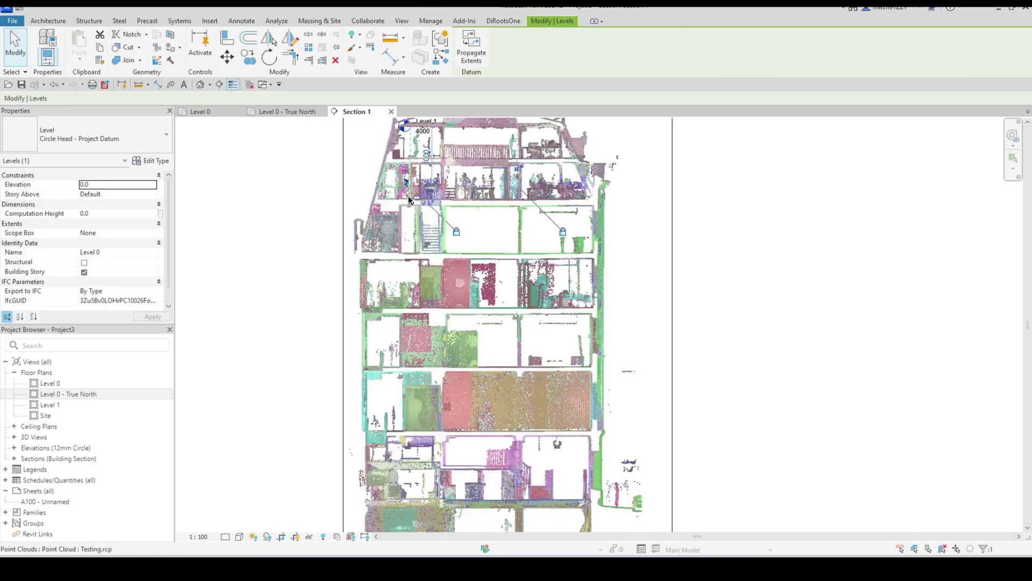
pyautogui.scroll(-1, 699, 269)
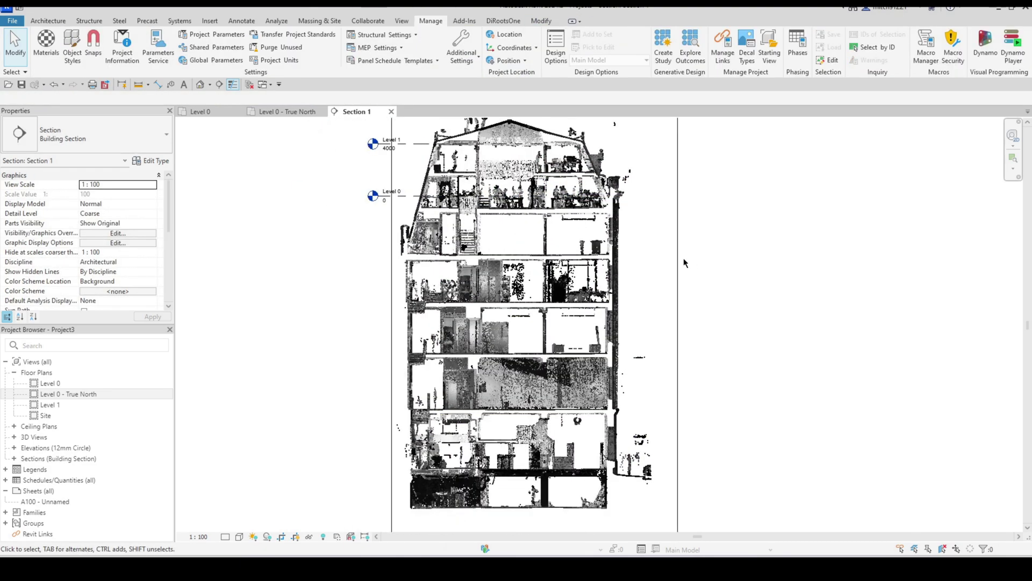
# Move the point cloud vertically up by about 21 m so its ground floor surface aligns with Level 0
pyautogui.click(599, 253)
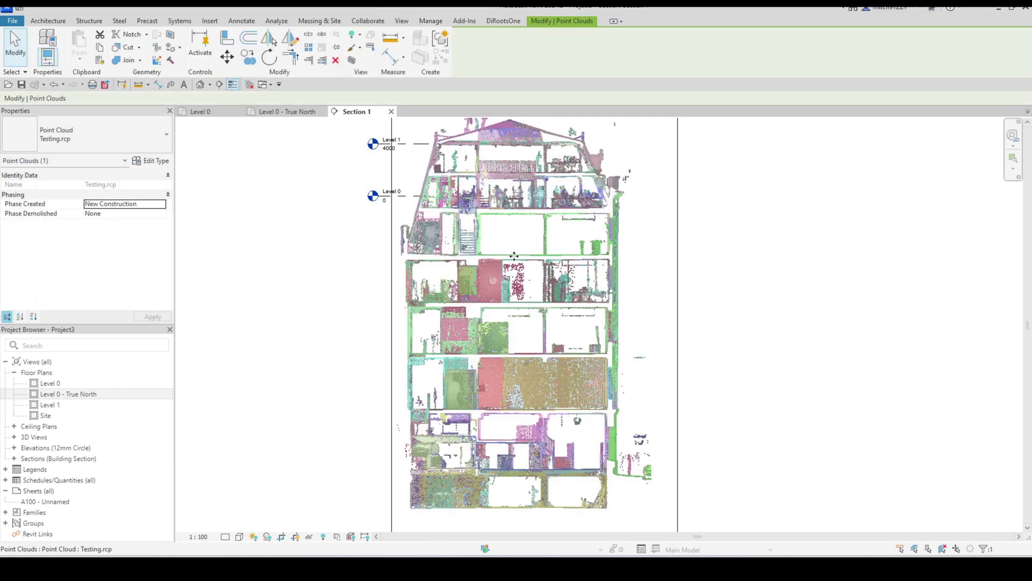
pyautogui.click(227, 57)
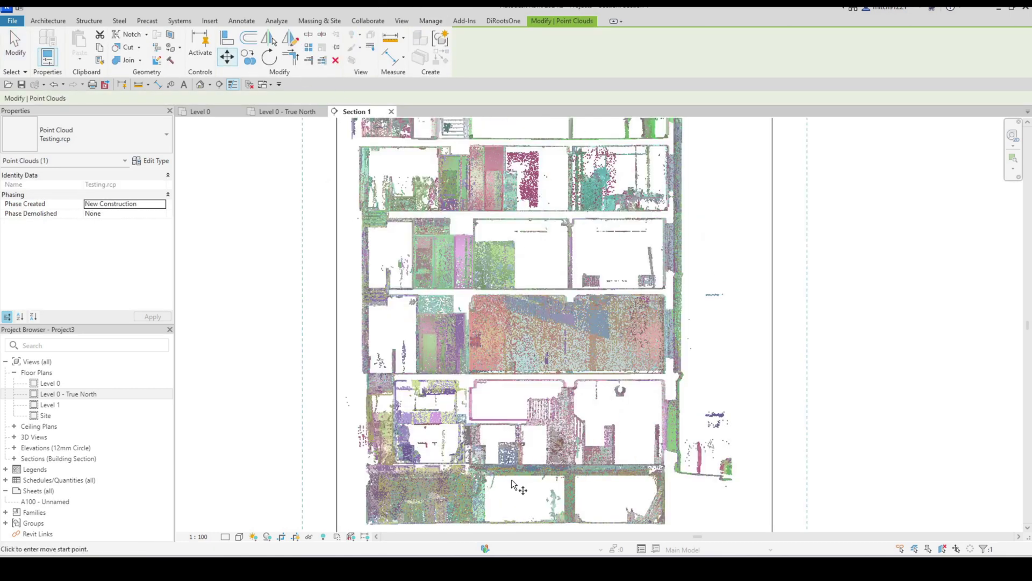
pyautogui.scroll(2, 525, 489)
pyautogui.scroll(1, 524, 487)
pyautogui.moveTo(551, 474); pyautogui.dragTo(552, 412, button='middle')
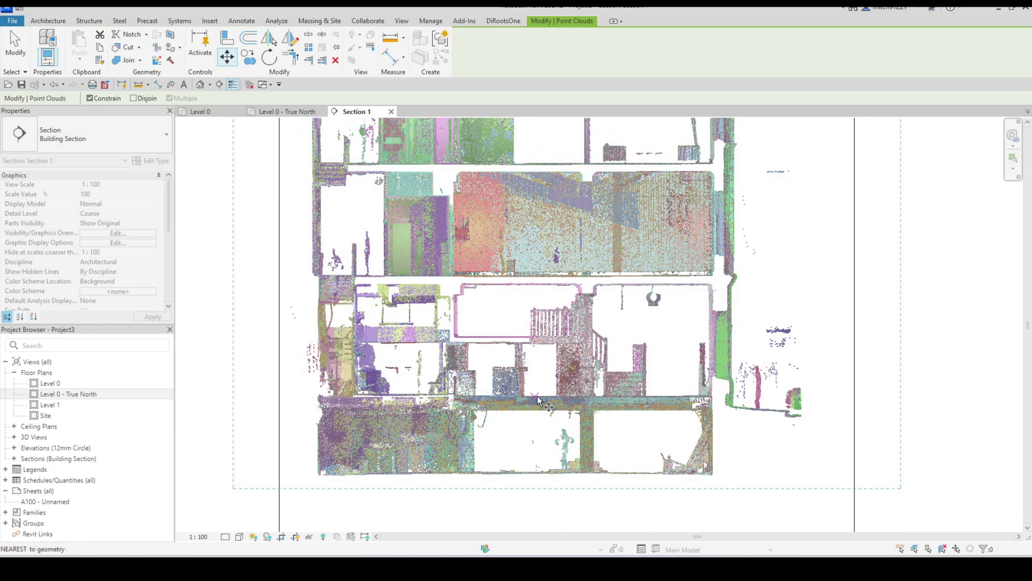
pyautogui.click(532, 301)
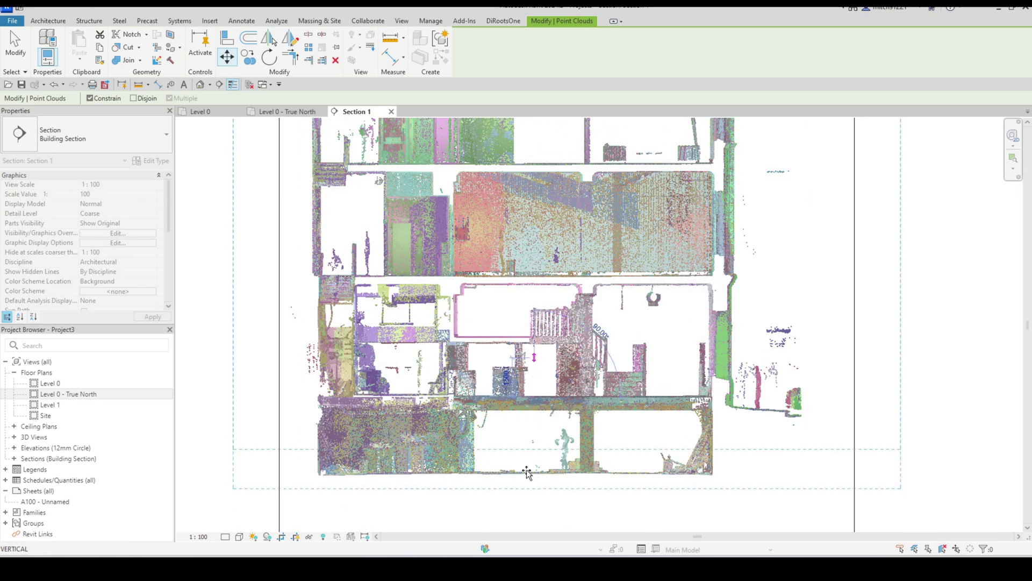
pyautogui.click(530, 471)
pyautogui.scroll(-4, 532, 352)
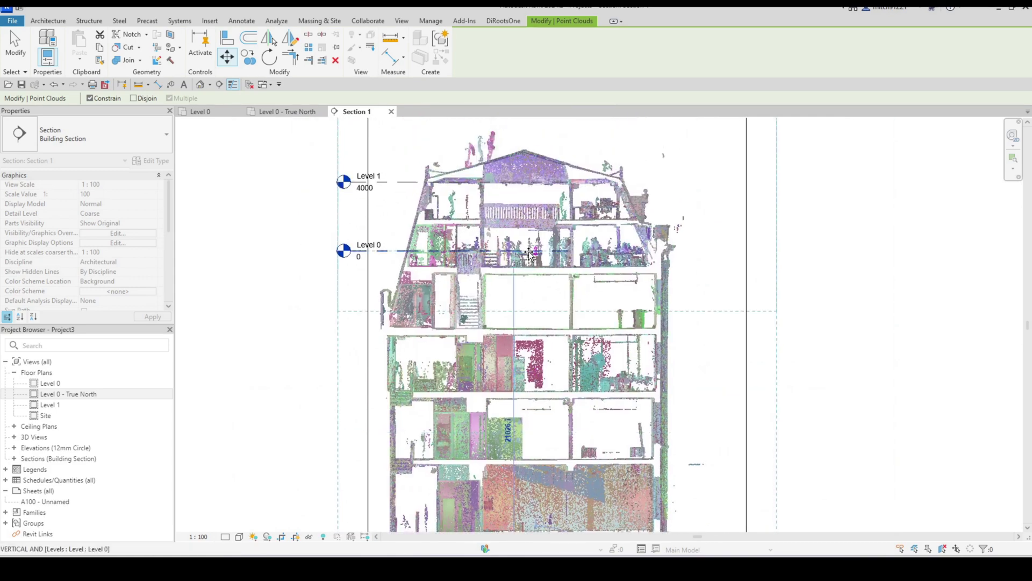
pyautogui.moveTo(630, 381); pyautogui.dragTo(599, 434, button='middle')
pyautogui.click(599, 434)
pyautogui.scroll(1, 575, 360)
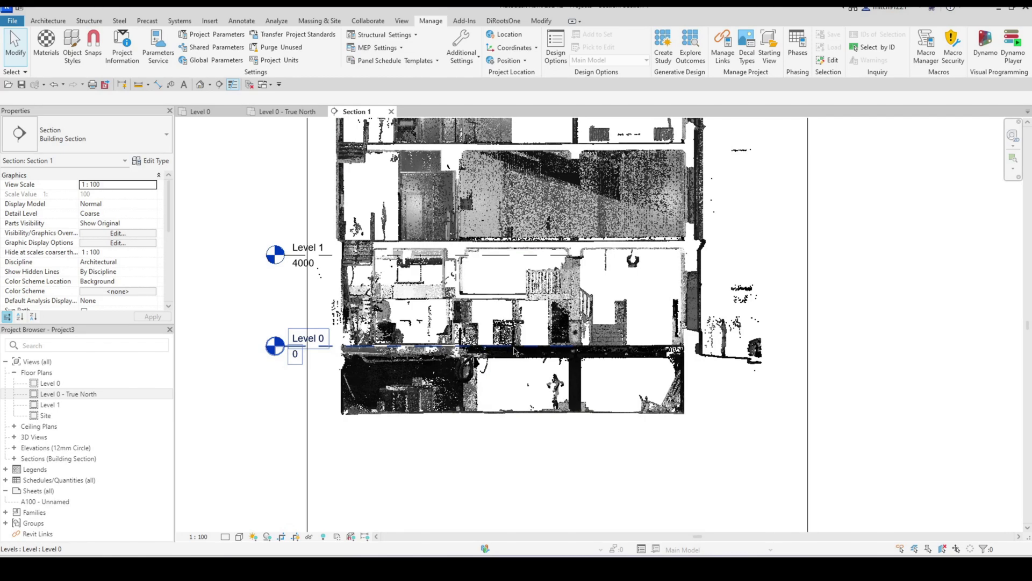
# Relocate the project 15000 mm vertically upward, starting from a point on the Level 0 line in the section
pyautogui.moveTo(599, 478); pyautogui.dragTo(640, 434, button='middle')
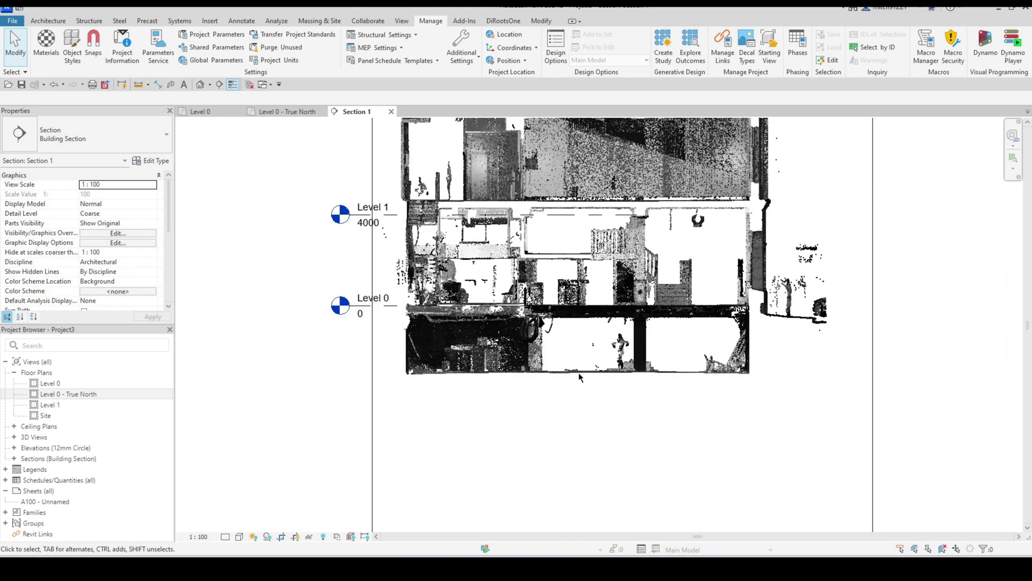
pyautogui.moveTo(601, 298); pyautogui.dragTo(556, 330, button='middle')
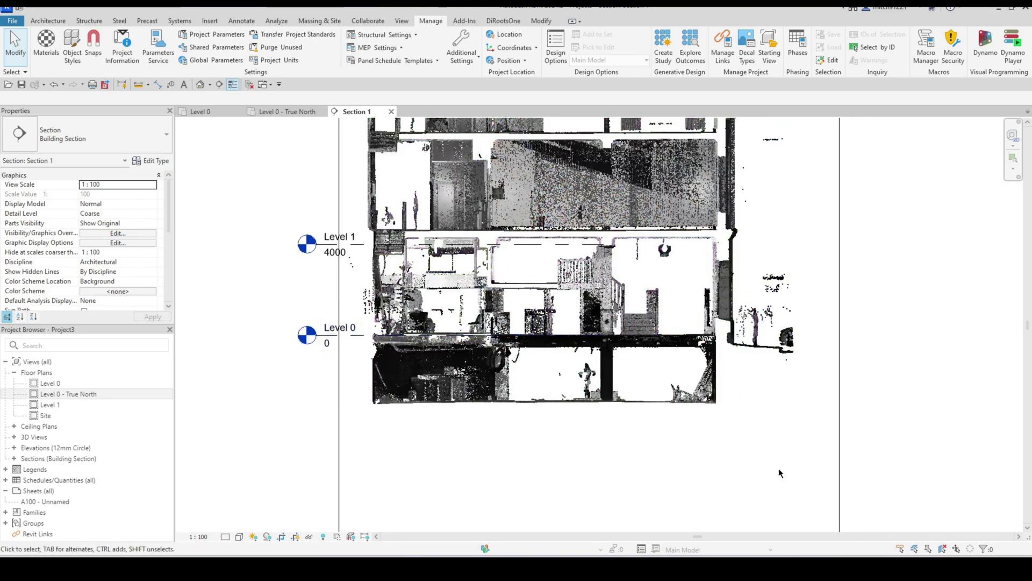
pyautogui.moveTo(473, 484); pyautogui.dragTo(549, 467, button='middle')
pyautogui.click(516, 61)
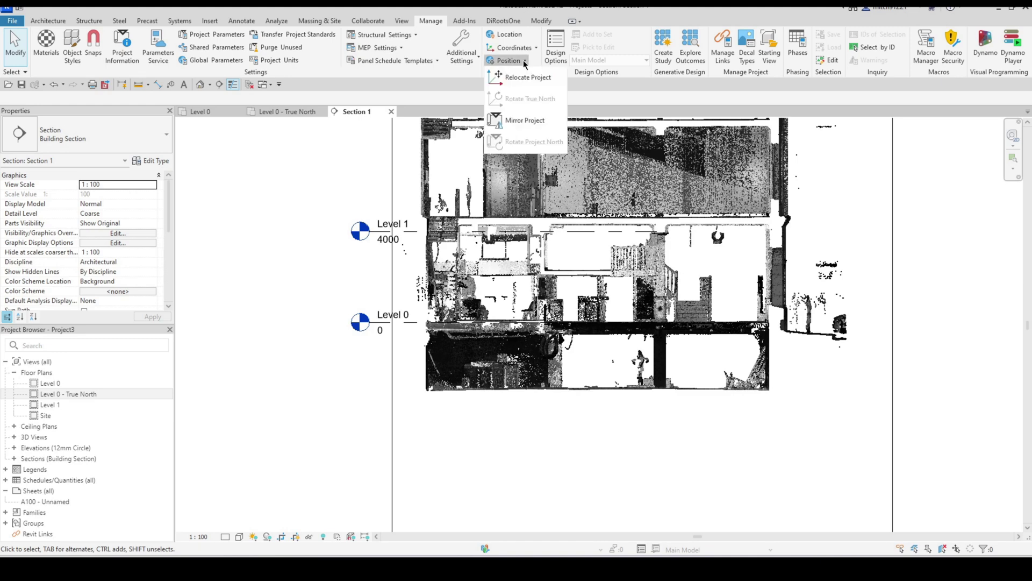
pyautogui.click(525, 82)
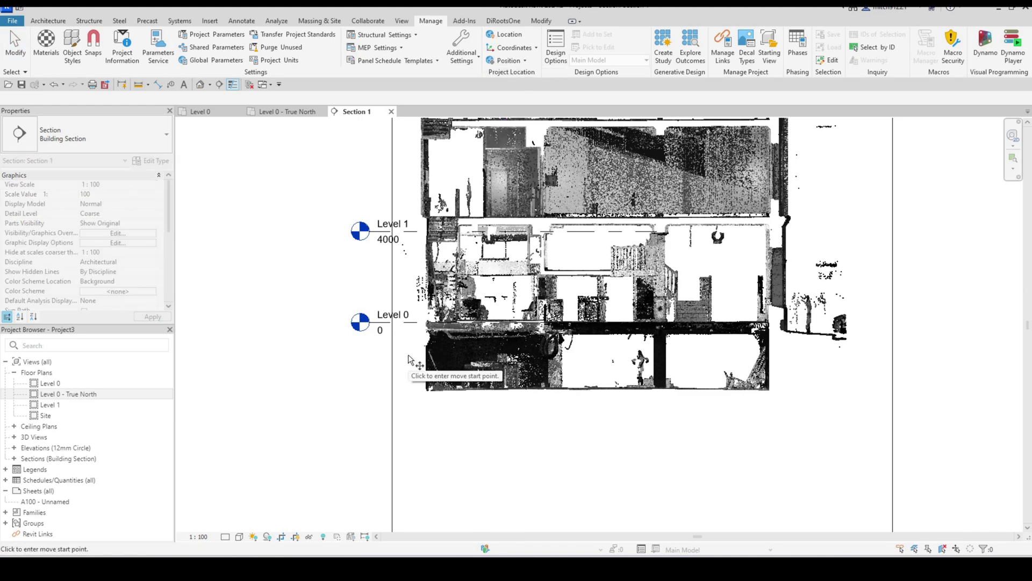
pyautogui.moveTo(409, 359); pyautogui.dragTo(420, 377, button='middle')
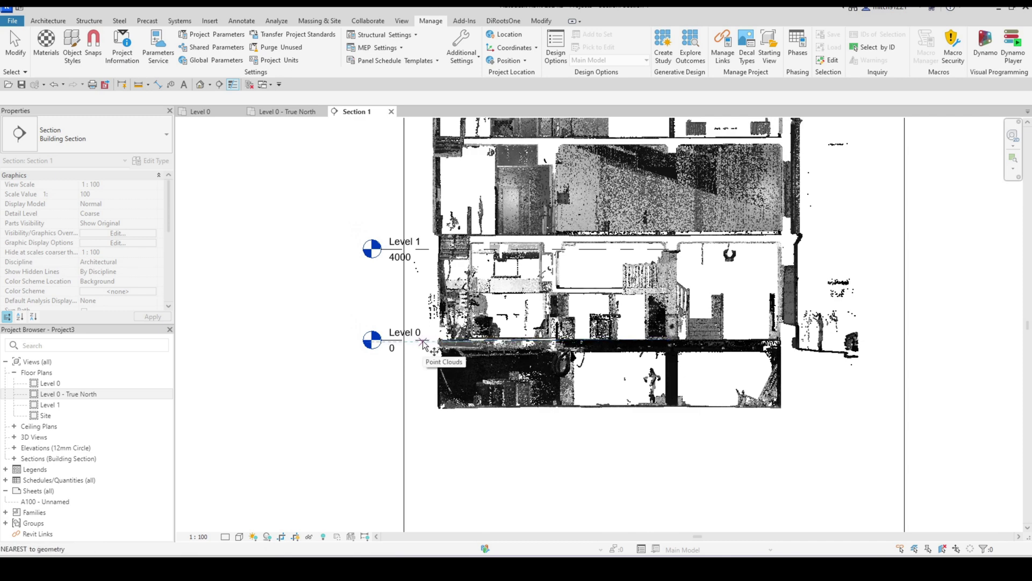
pyautogui.click(423, 342)
pyautogui.write('50000')
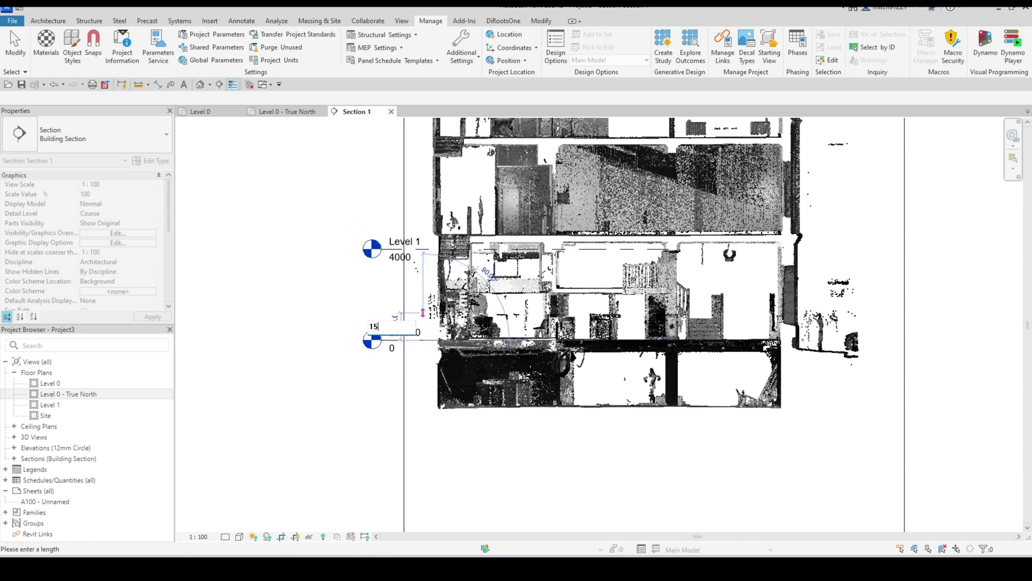
pyautogui.press('Return')
# Set the Elevation Base of Level 0's type, Circle Head - Project Datum, to Survey Point
pyautogui.moveTo(428, 321); pyautogui.dragTo(411, 292, button='middle')
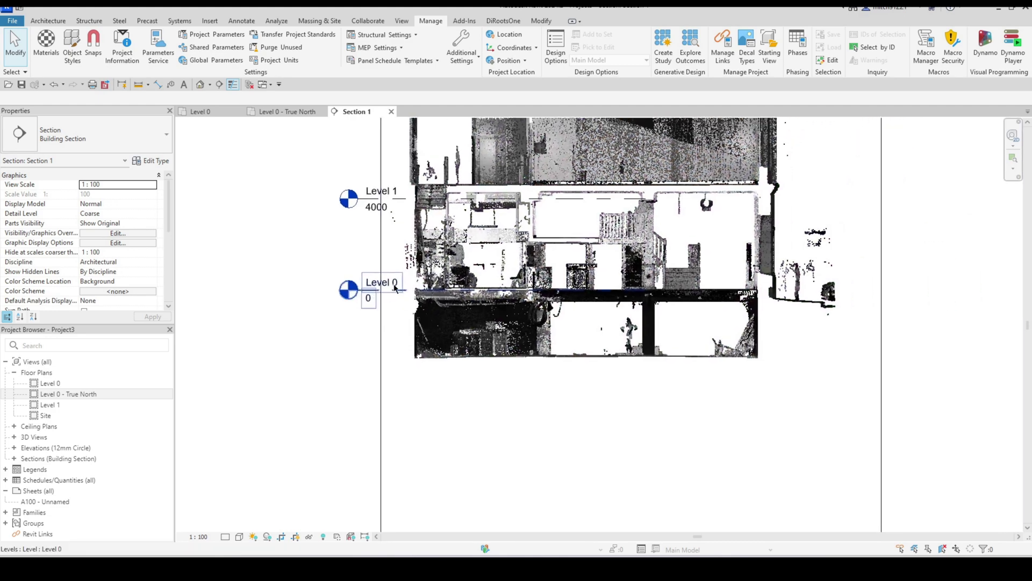
pyautogui.click(410, 290)
pyautogui.click(152, 161)
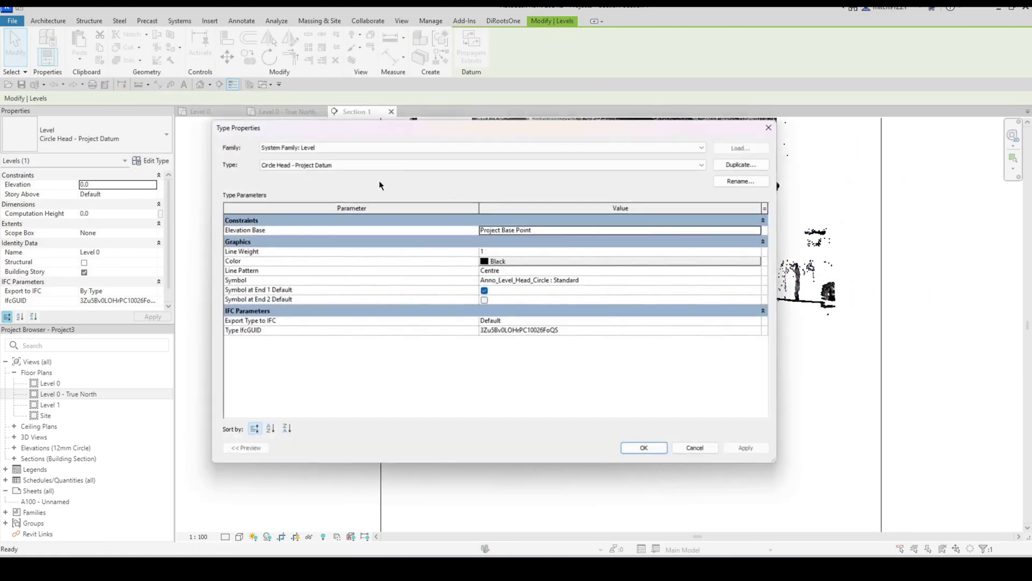
pyautogui.click(645, 229)
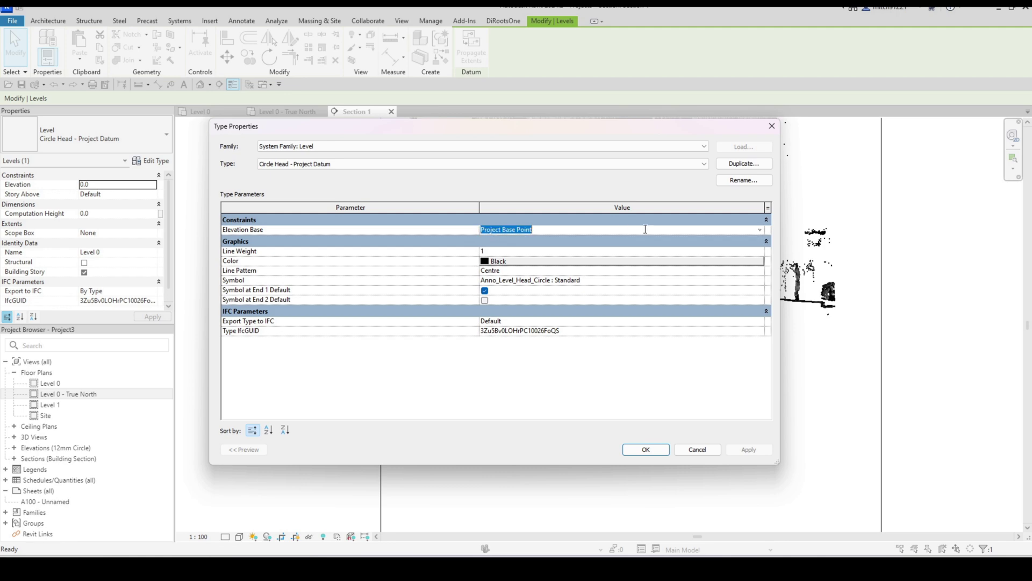
pyautogui.click(761, 232)
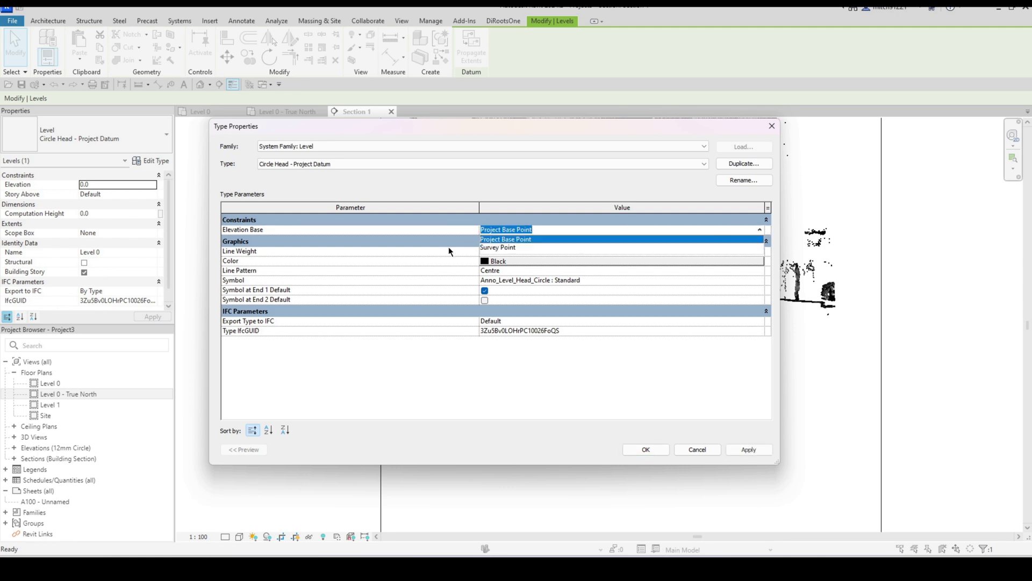
pyautogui.click(500, 255)
pyautogui.click(648, 452)
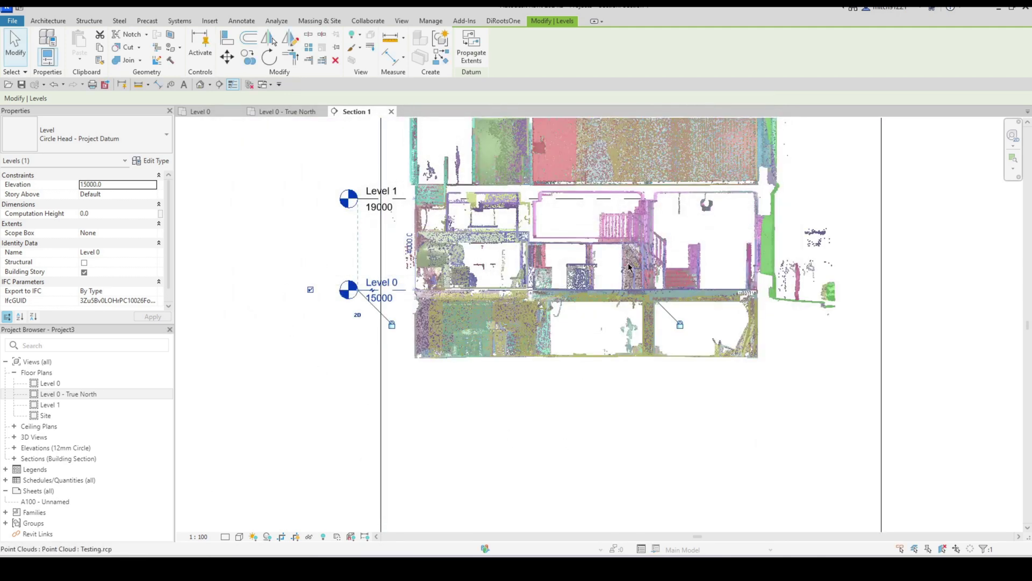
pyautogui.scroll(-2, 628, 262)
pyautogui.click(668, 453)
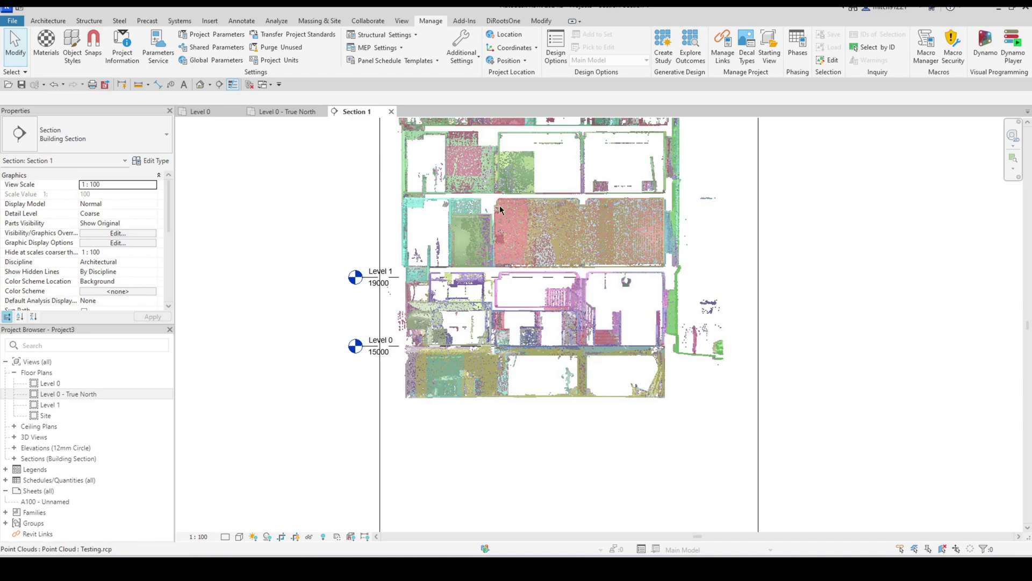
# Disable selection of links and nudge the Level 1 line up to elevation 19640, onto the scanned first-floor surface
pyautogui.scroll(2, 839, 264)
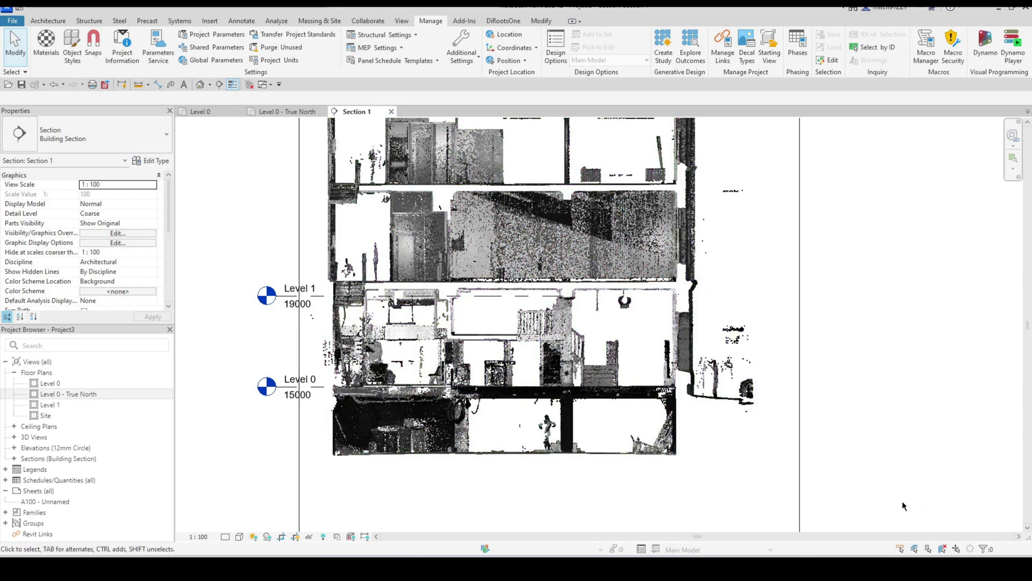
pyautogui.click(900, 550)
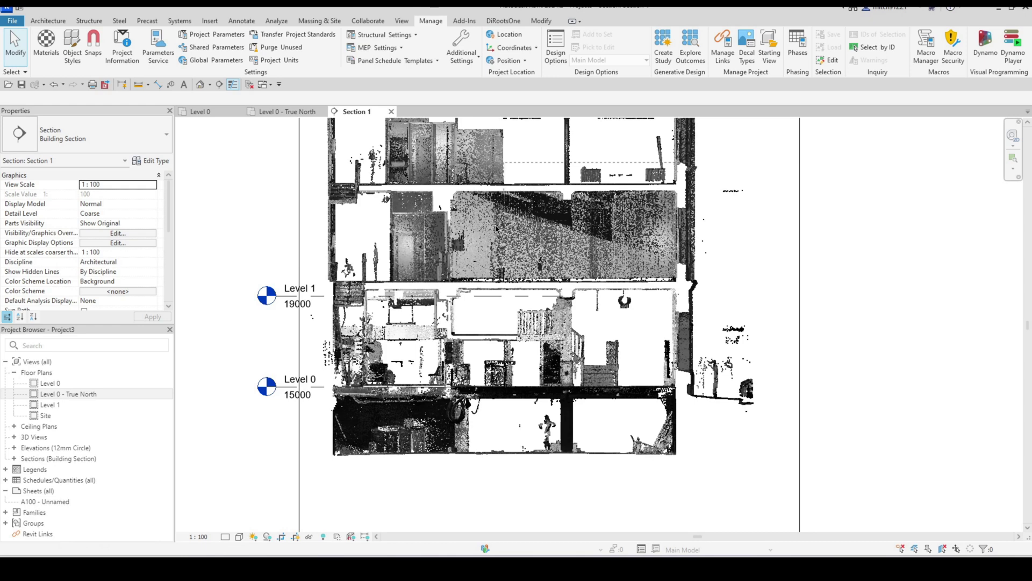
pyautogui.click(503, 295)
pyautogui.press('Up')
pyautogui.press('Up')
pyautogui.press('Up')
pyautogui.press('Up')
pyautogui.press('Up')
pyautogui.press('Up')
pyautogui.press('Up')
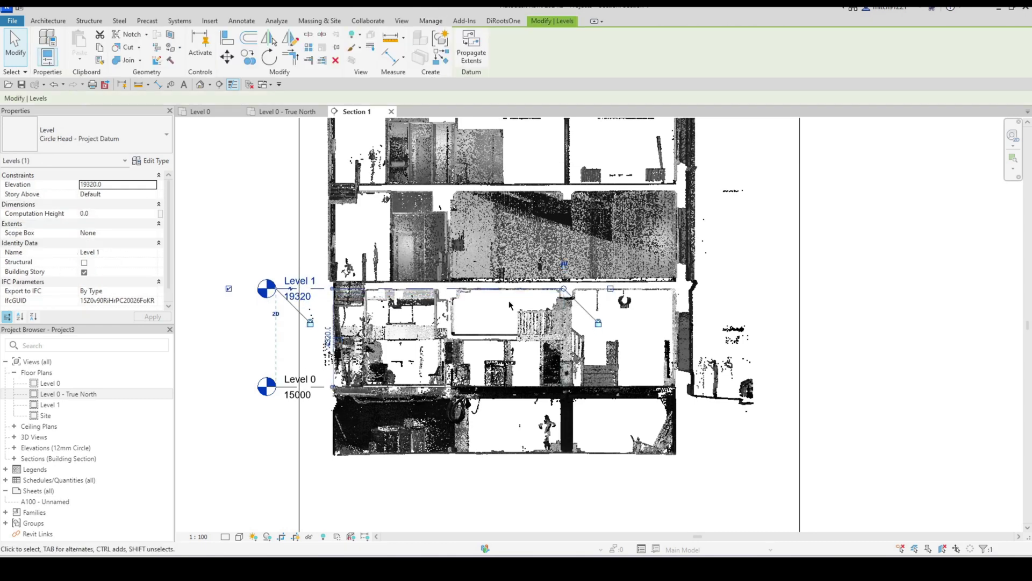
pyautogui.press('Up')
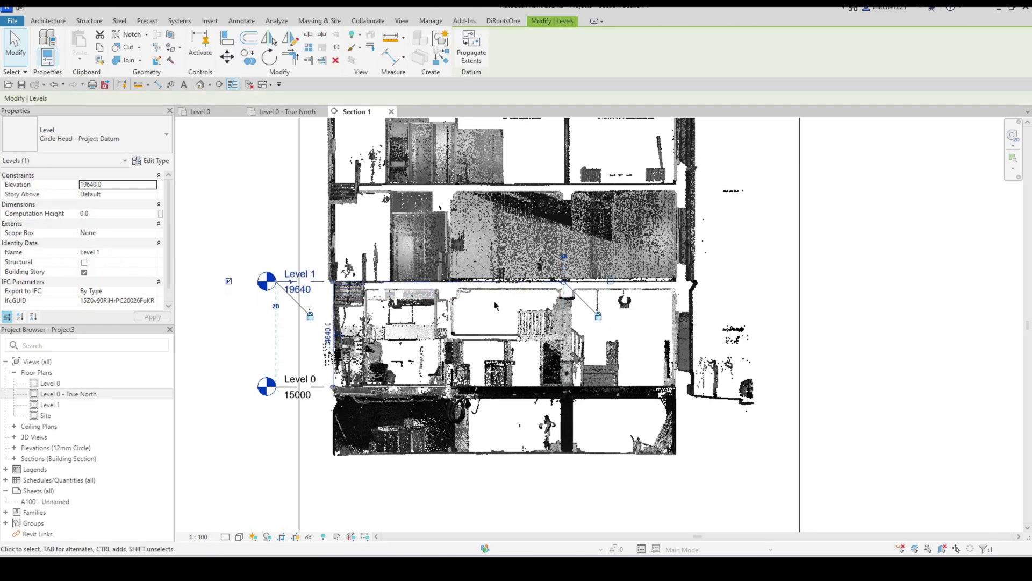
# Draw a new level across the building above Level 1, near the next scanned floor surface, at about elevation 24040
pyautogui.scroll(-3, 477, 310)
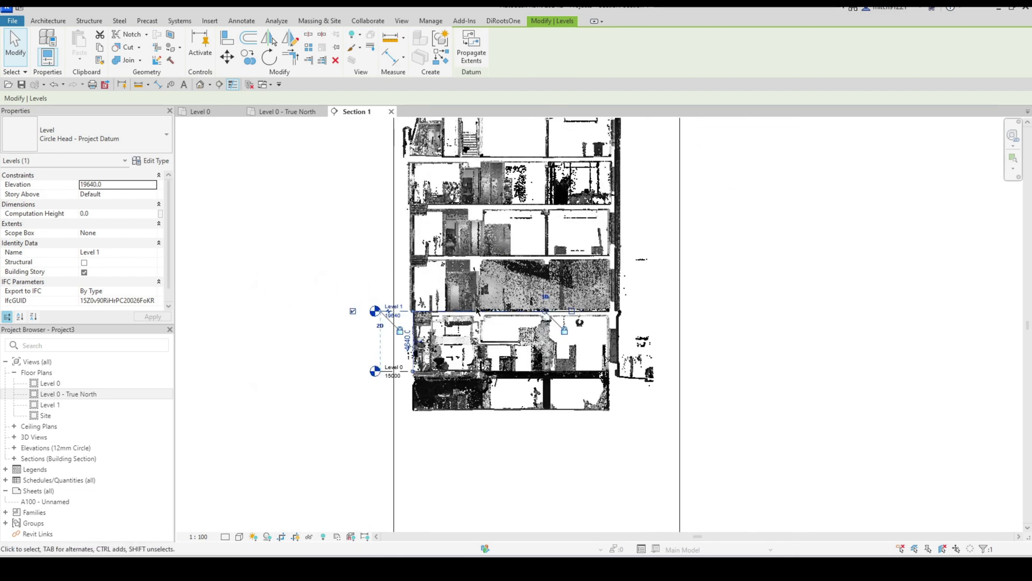
pyautogui.press('l')
pyautogui.press('l')
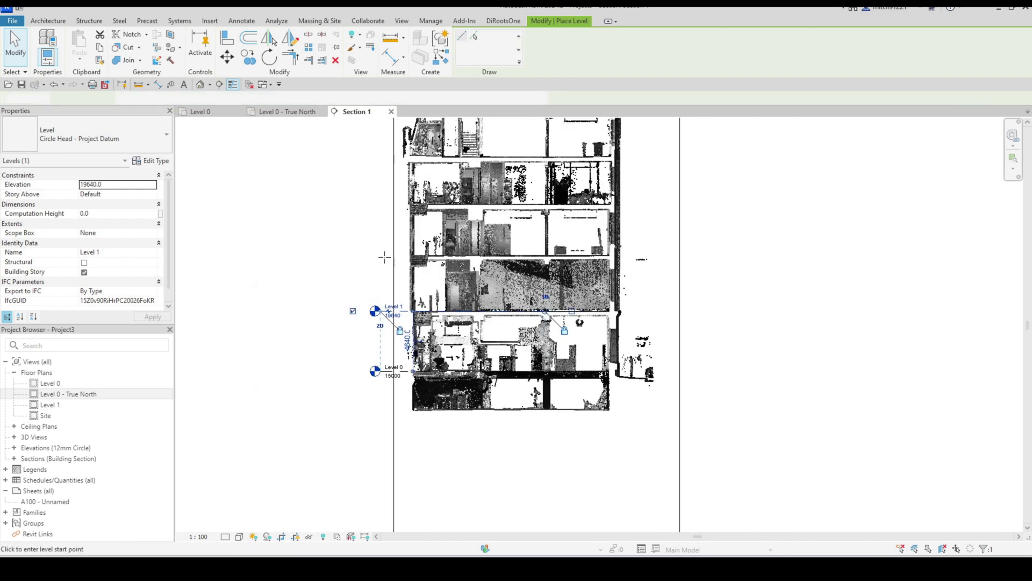
pyautogui.scroll(3, 387, 255)
pyautogui.click(372, 255)
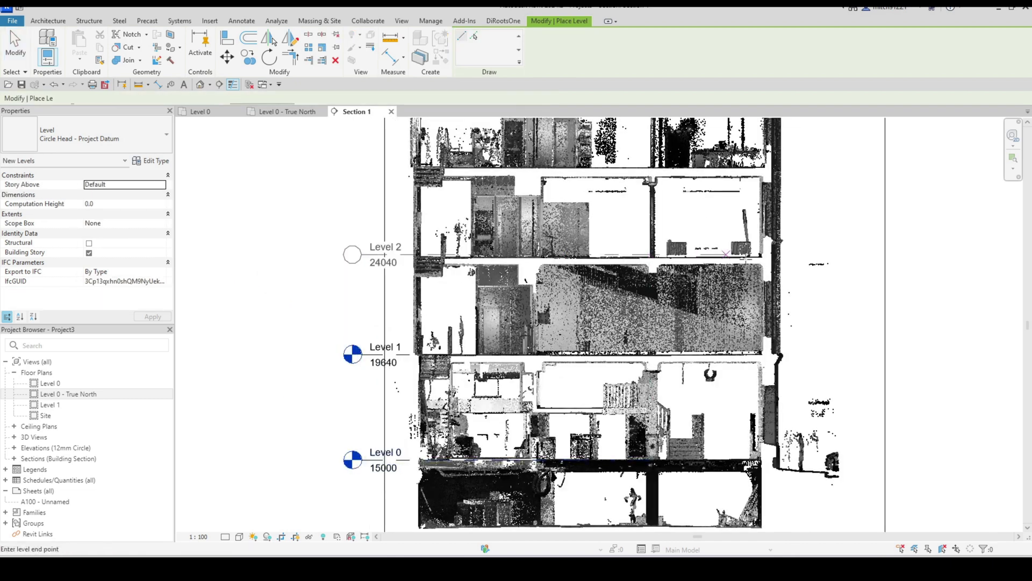
pyautogui.click(798, 256)
pyautogui.press('Escape')
pyautogui.press('Escape')
# Nudge the Level 2 line down to elevation 23880 so it sits on the scanned floor surface
pyautogui.click(726, 255)
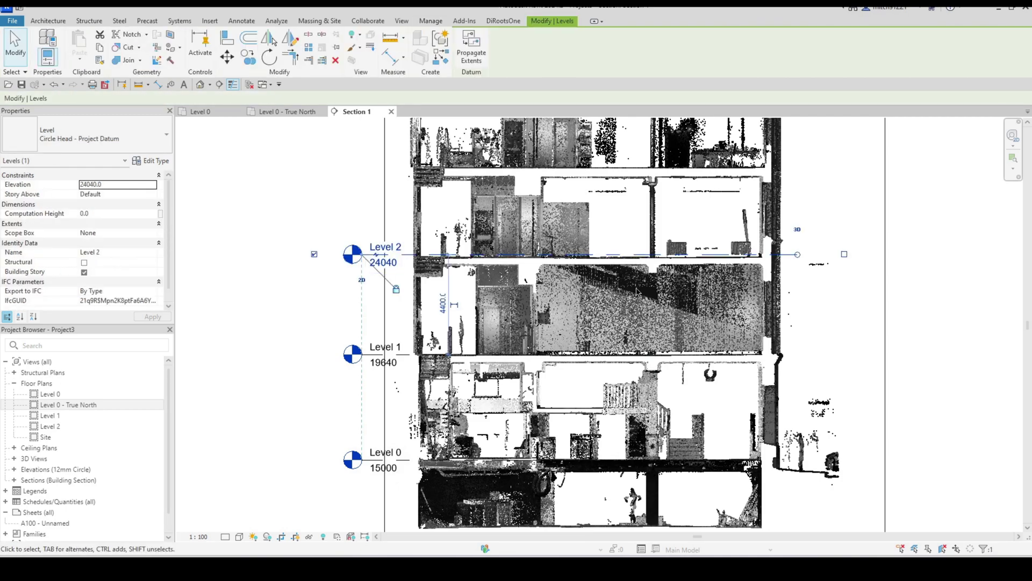
pyautogui.press('Down')
pyautogui.press('Down')
pyautogui.press('Escape')
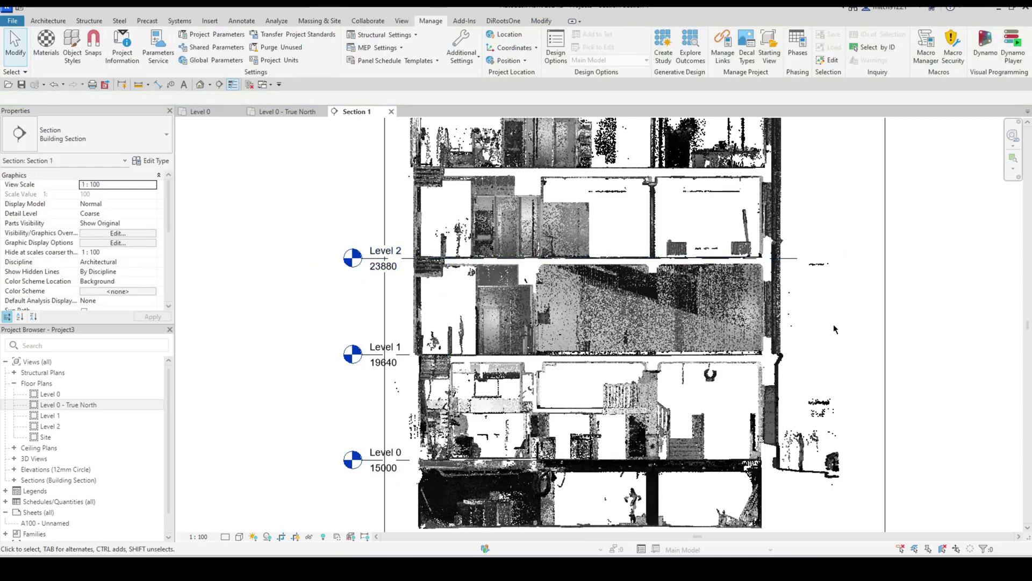
pyautogui.scroll(-5, 833, 324)
pyautogui.scroll(4, 753, 337)
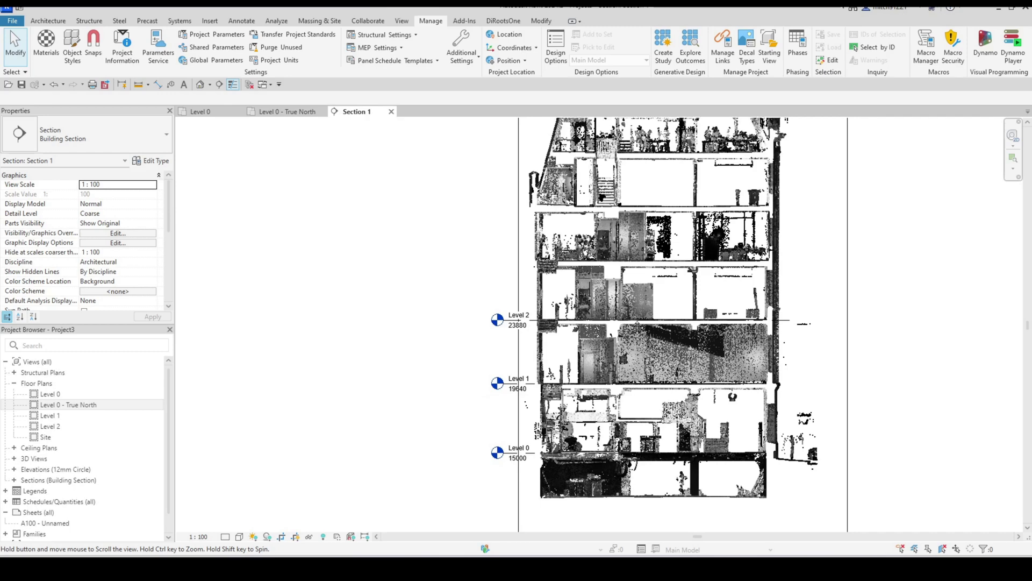
pyautogui.scroll(-3, 753, 334)
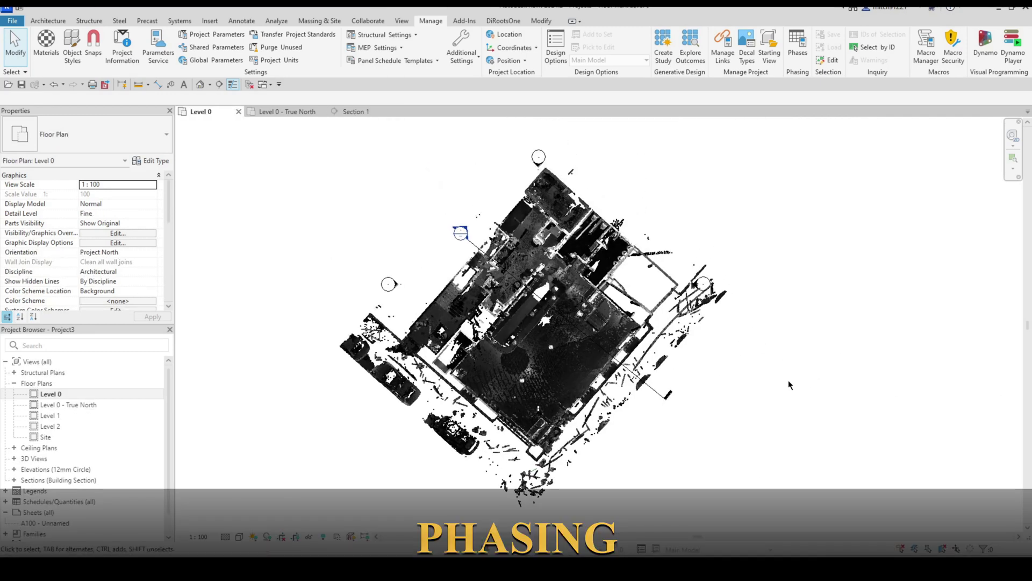
pyautogui.moveTo(790, 381); pyautogui.dragTo(789, 356, button='middle')
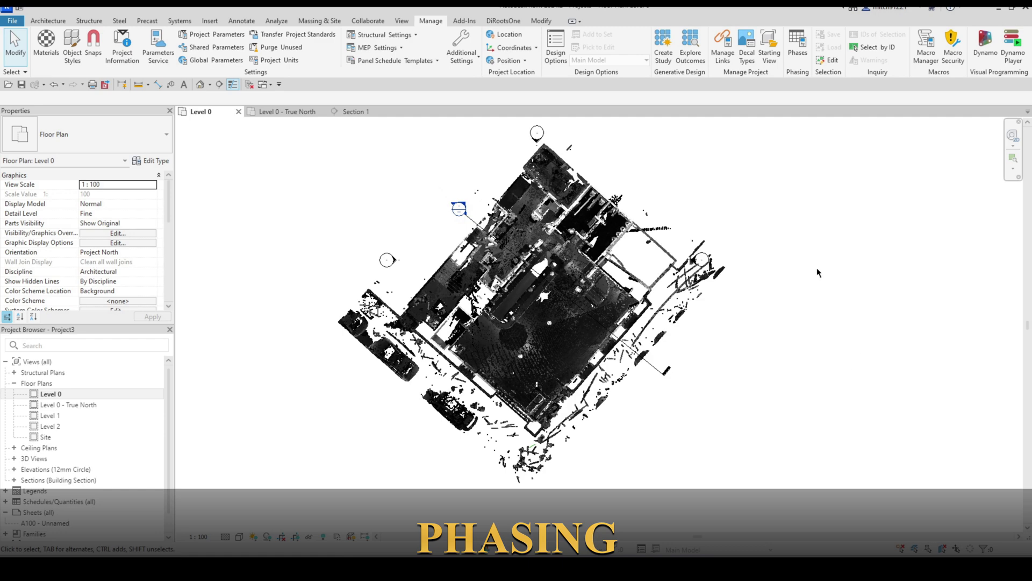
pyautogui.moveTo(851, 304); pyautogui.dragTo(823, 305, button='middle')
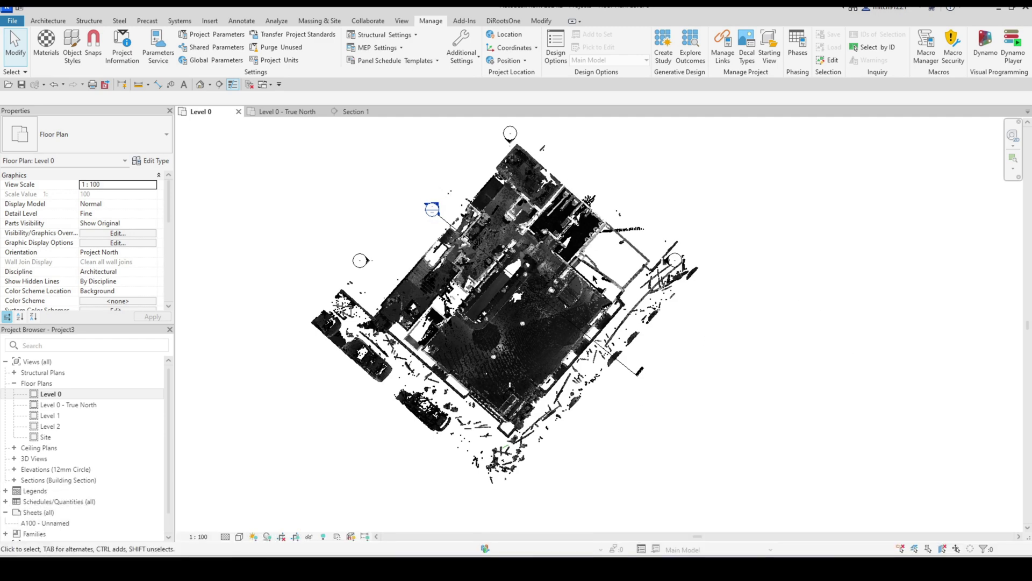
pyautogui.moveTo(413, 185); pyautogui.dragTo(420, 196, button='middle')
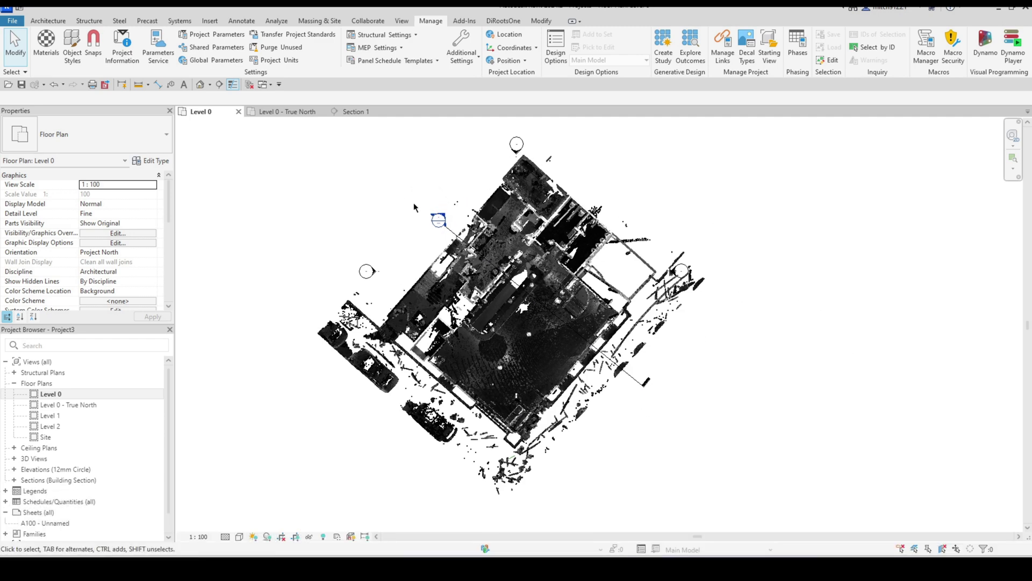
pyautogui.scroll(1, 414, 203)
pyautogui.moveTo(892, 363); pyautogui.dragTo(862, 355, button='middle')
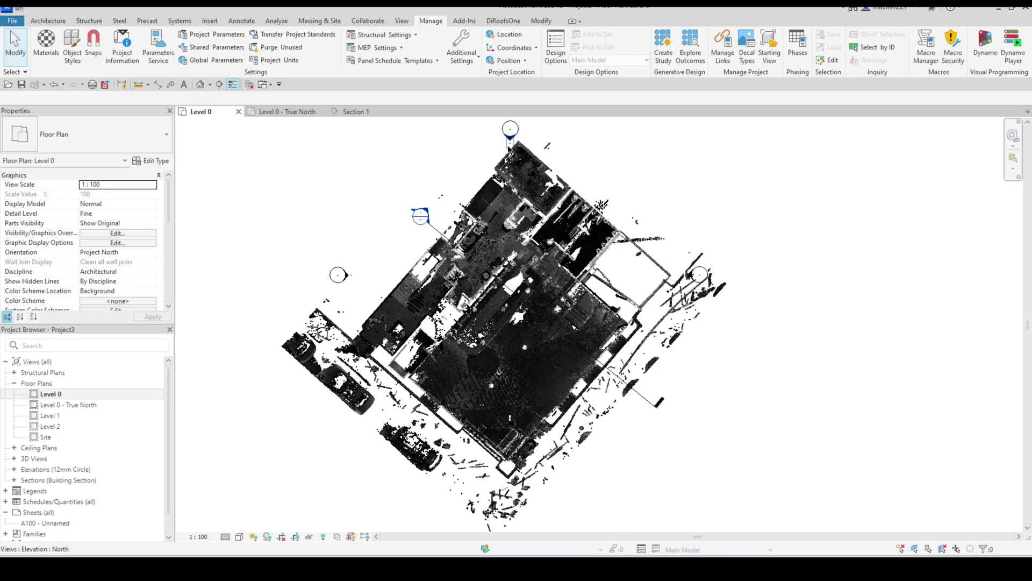
# Set the Phase of the Level 0 floor plan view to Existing
pyautogui.click(511, 129)
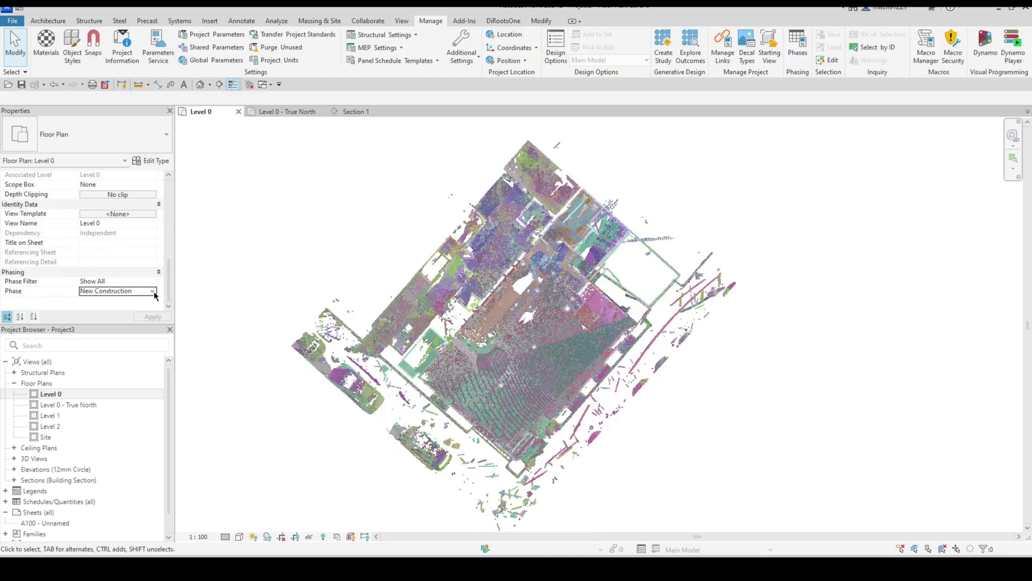
pyautogui.click(153, 291)
pyautogui.click(108, 300)
pyautogui.scroll(-1, 782, 372)
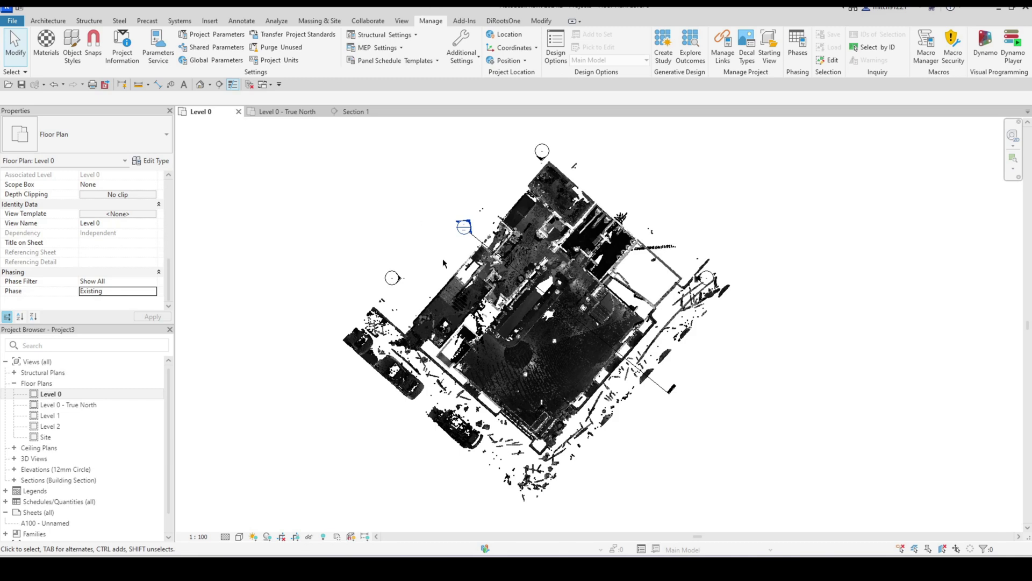
pyautogui.scroll(2, 467, 270)
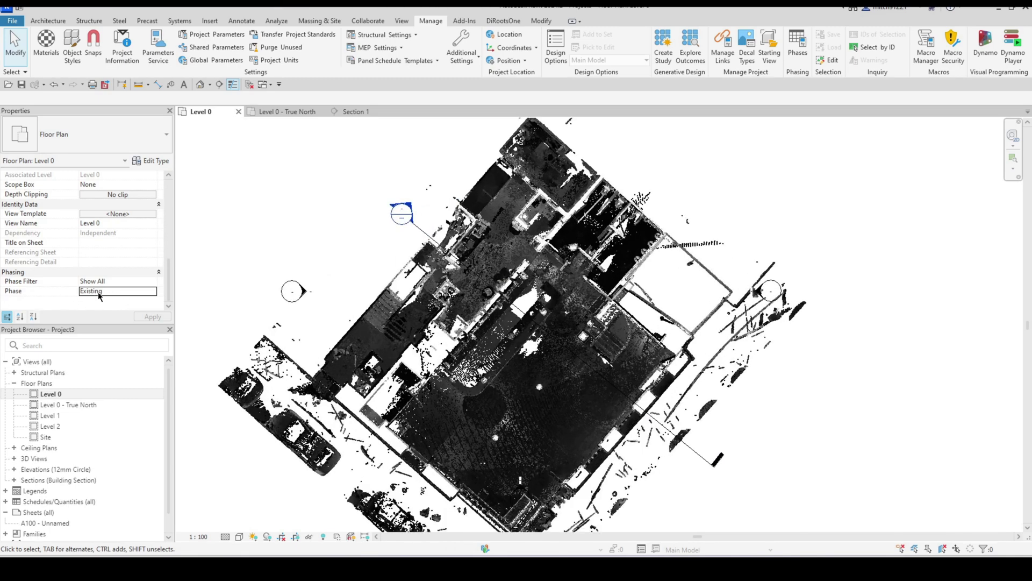
# Draw a short diagonal wall segment in the empty area northwest of the scanned staircase in the Level 0 plan
pyautogui.press('w')
pyautogui.press('a')
pyautogui.scroll(3, 373, 260)
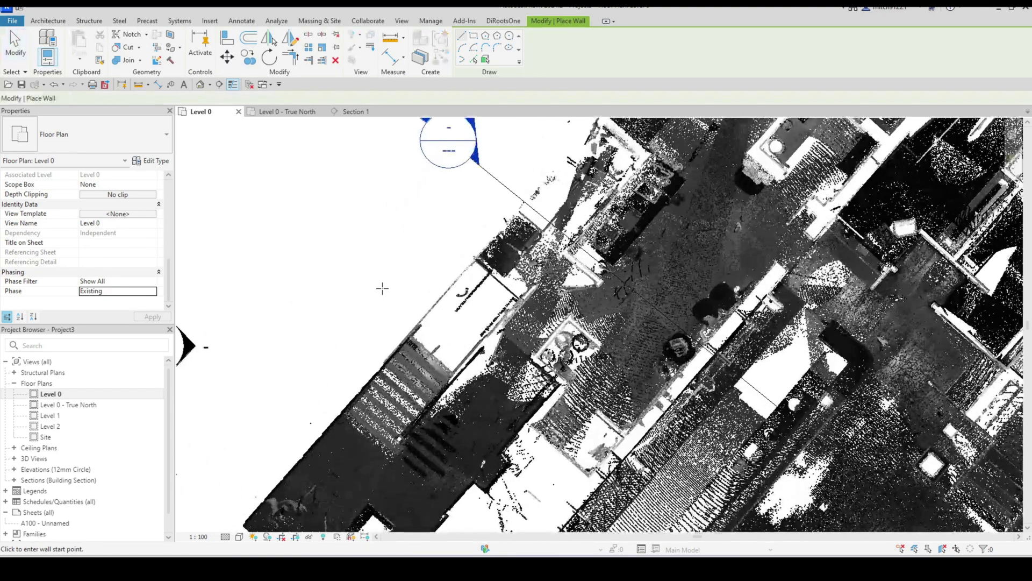
pyautogui.click(362, 308)
pyautogui.click(405, 266)
pyautogui.press('Escape')
pyautogui.press('Escape')
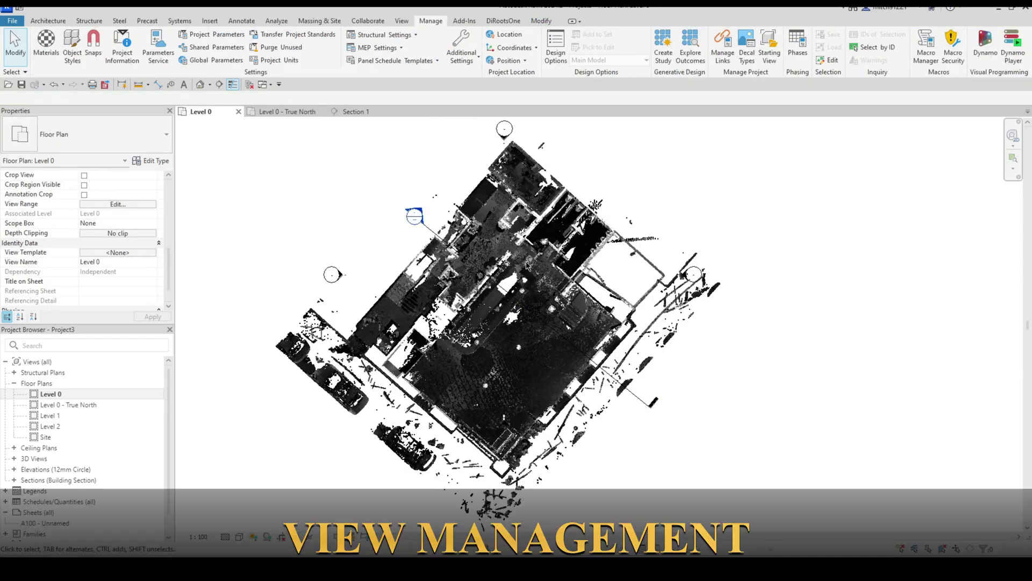
# Rename the Level 0 floor plan view as Ground Floor Plan, applying the name to its corresponding level too
pyautogui.scroll(2, 527, 266)
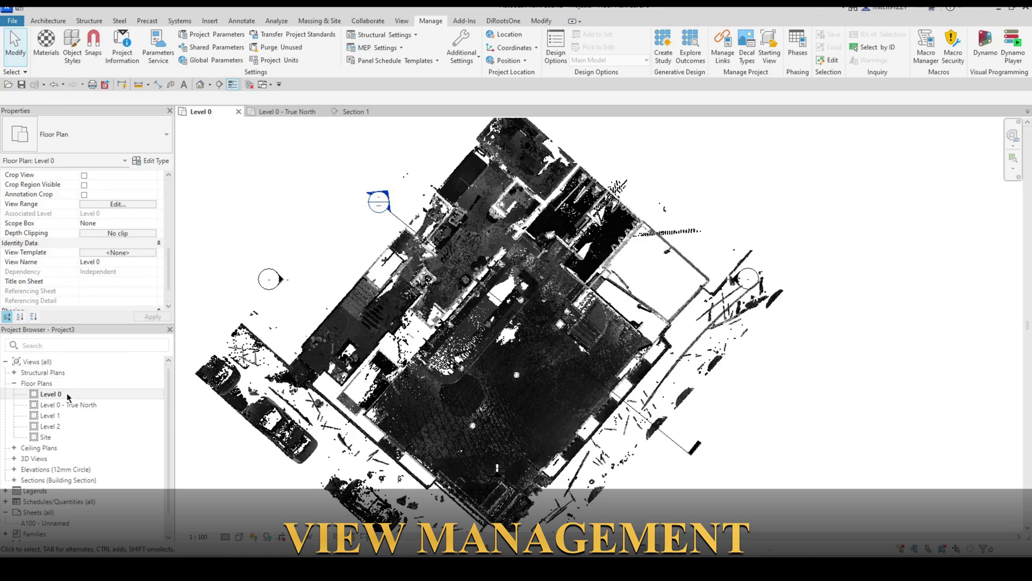
pyautogui.scroll(-1, 340, 360)
pyautogui.moveTo(339, 360); pyautogui.dragTo(364, 340, button='middle')
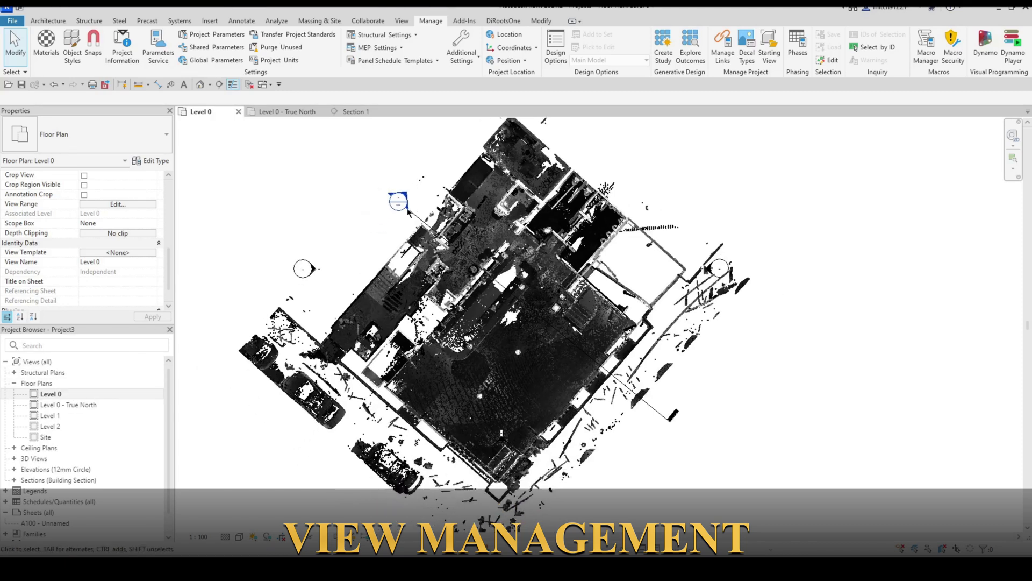
pyautogui.click(60, 394)
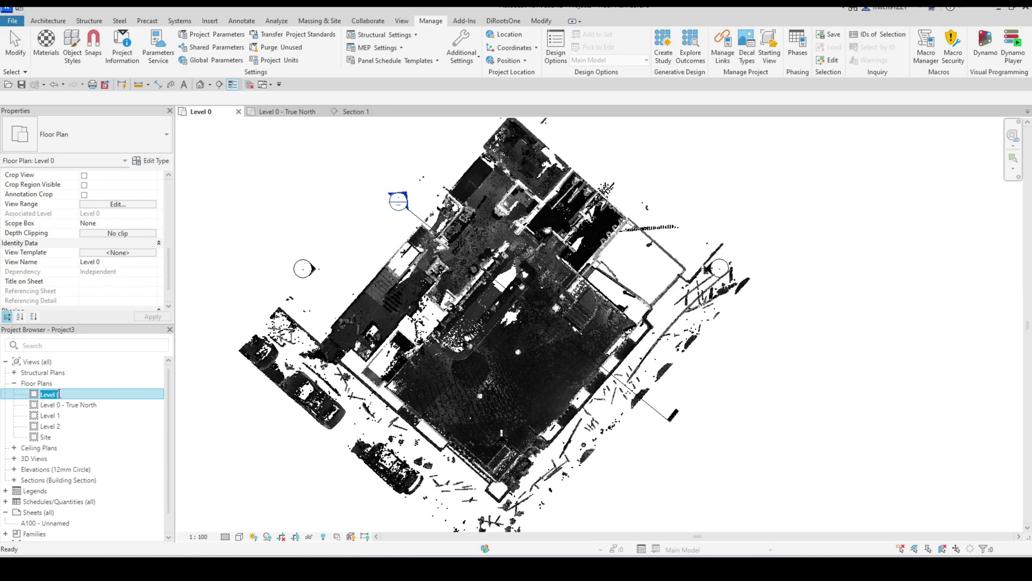
pyautogui.write('Ground Floor Plan')
pyautogui.press('Return')
# Extend the Ground Floor Plan view name to Ground Floor Plan - PC and rename the corresponding level and views
pyautogui.click(89, 394)
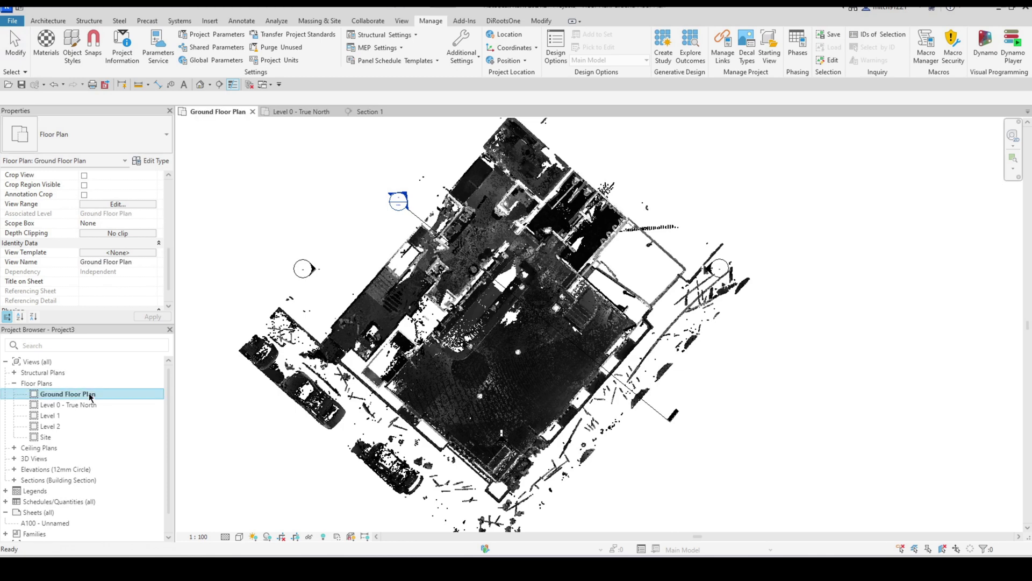
pyautogui.click(95, 398)
pyautogui.press('Return')
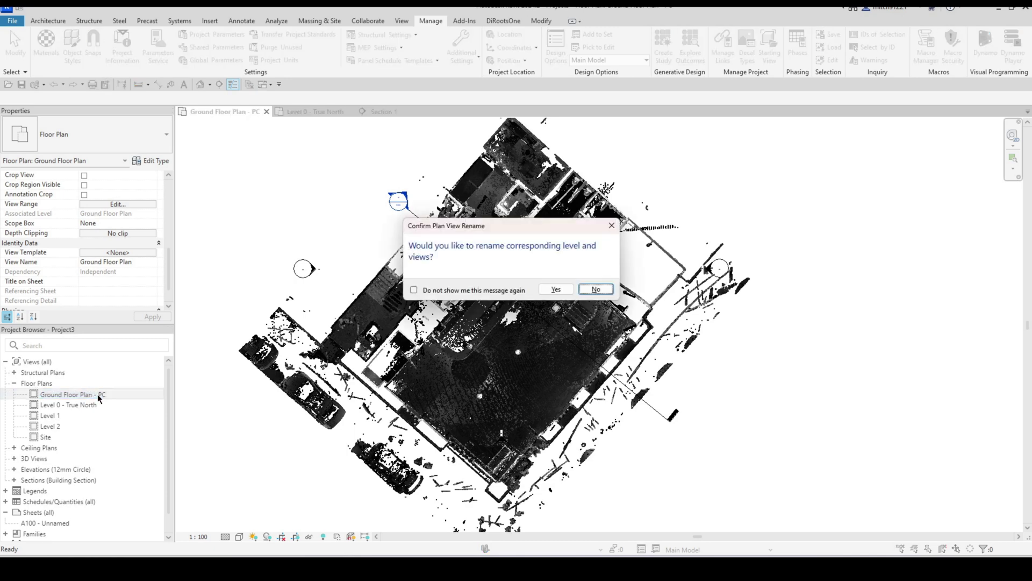
pyautogui.click(564, 289)
# Duplicate the Ground Floor Plan - PC view and name the copy Ground Floor Plan - No PC
pyautogui.rightClick(90, 394)
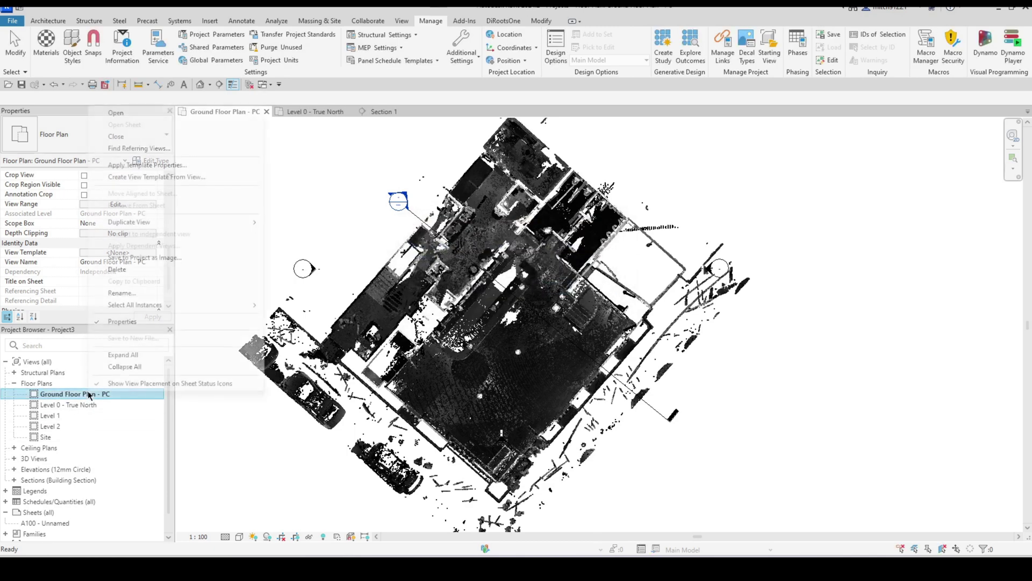
pyautogui.click(284, 223)
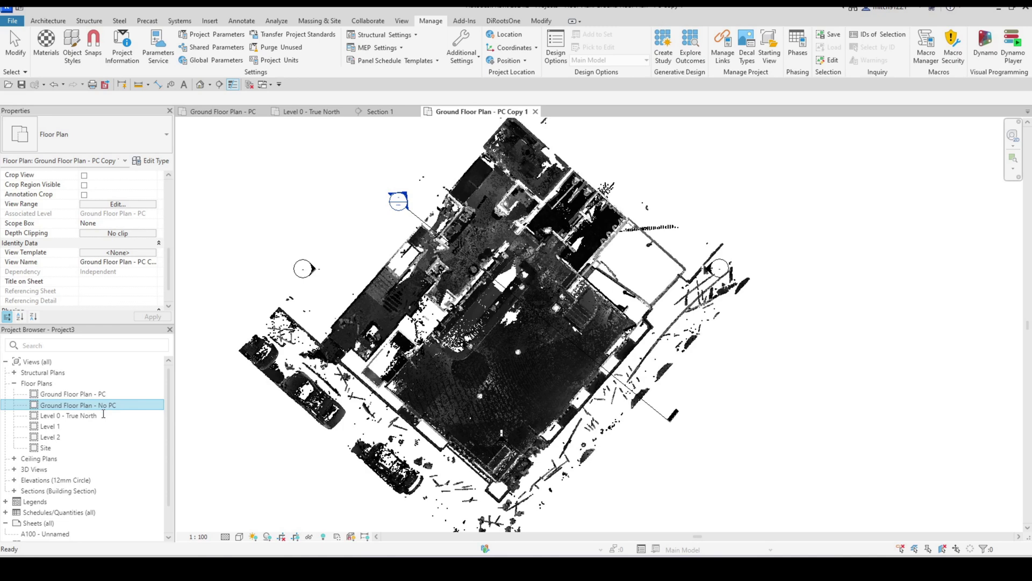
pyautogui.click(44, 404)
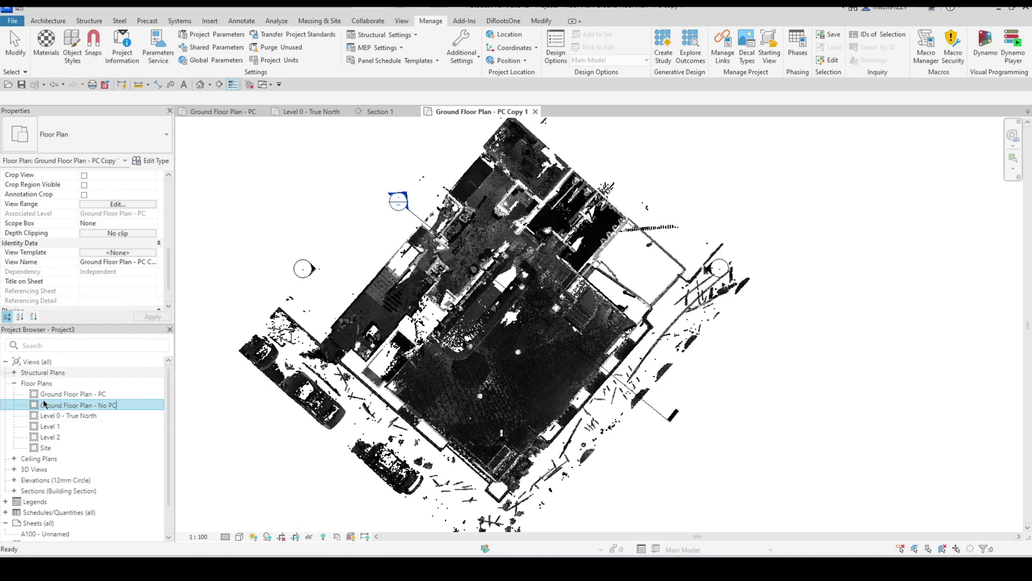
pyautogui.press('Return')
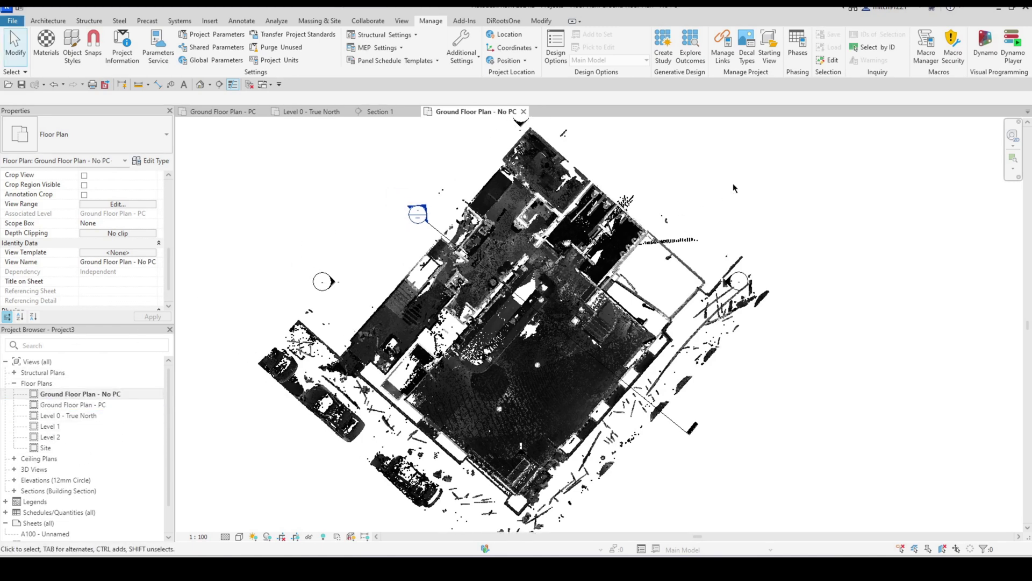
# Turn off the display of all point clouds in the Ground Floor Plan - No PC view's visibility overrides
pyautogui.press('v')
pyautogui.press('v')
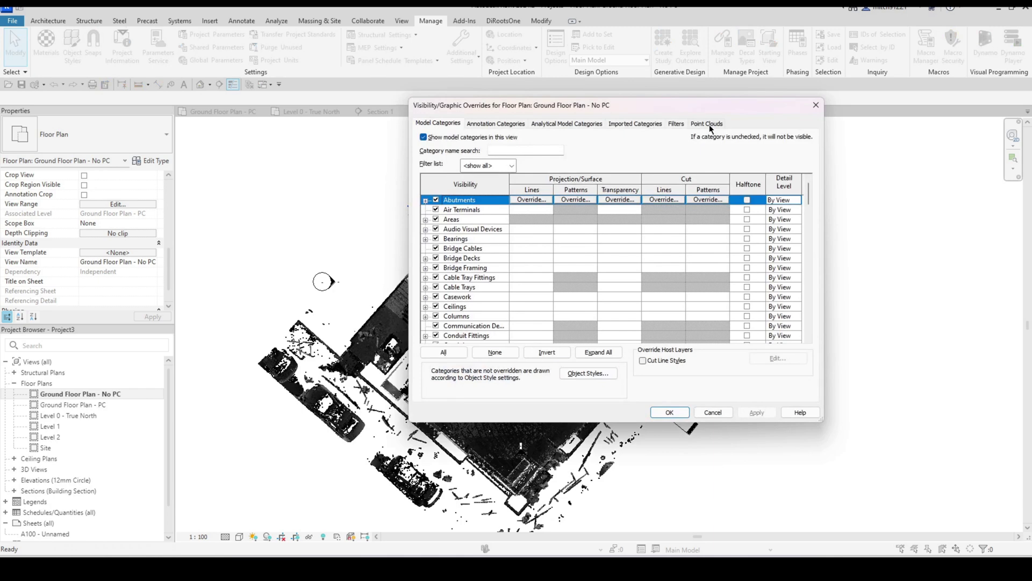
pyautogui.click(708, 124)
pyautogui.click(424, 138)
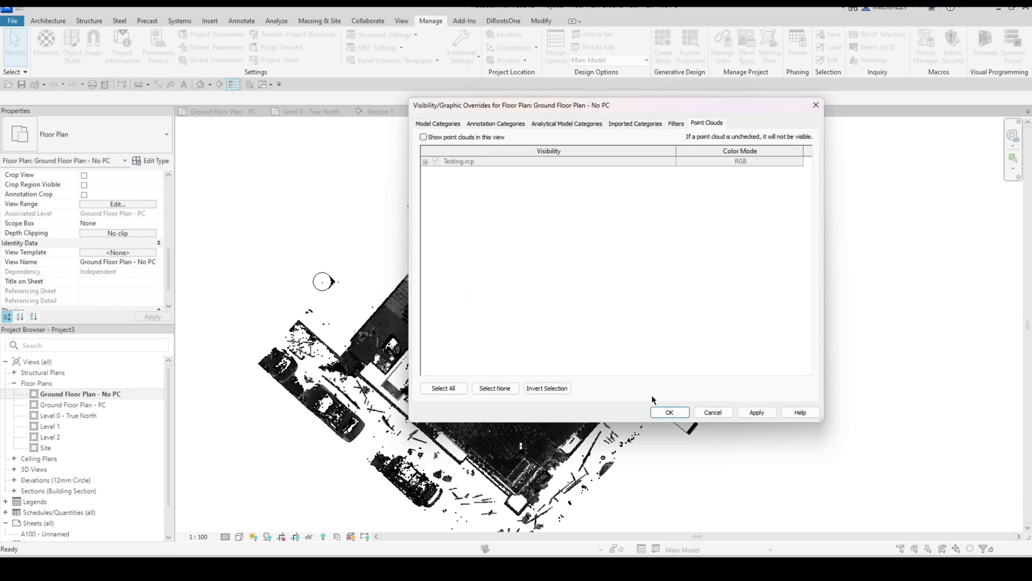
pyautogui.click(668, 412)
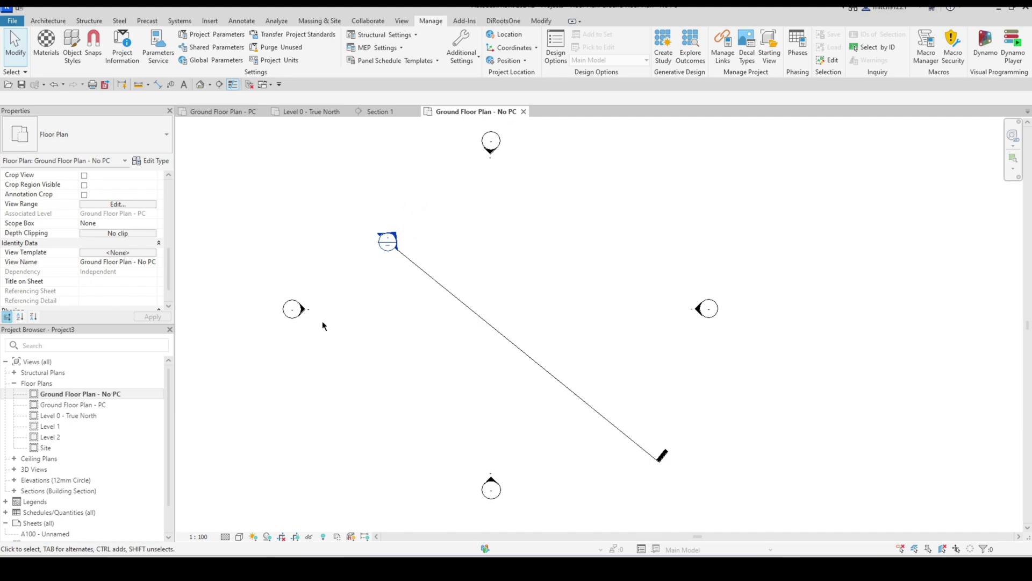
# In the Ground Floor Plan - PC view, draw a building section diagonally across the building from southwest to northeast
pyautogui.doubleClick(89, 404)
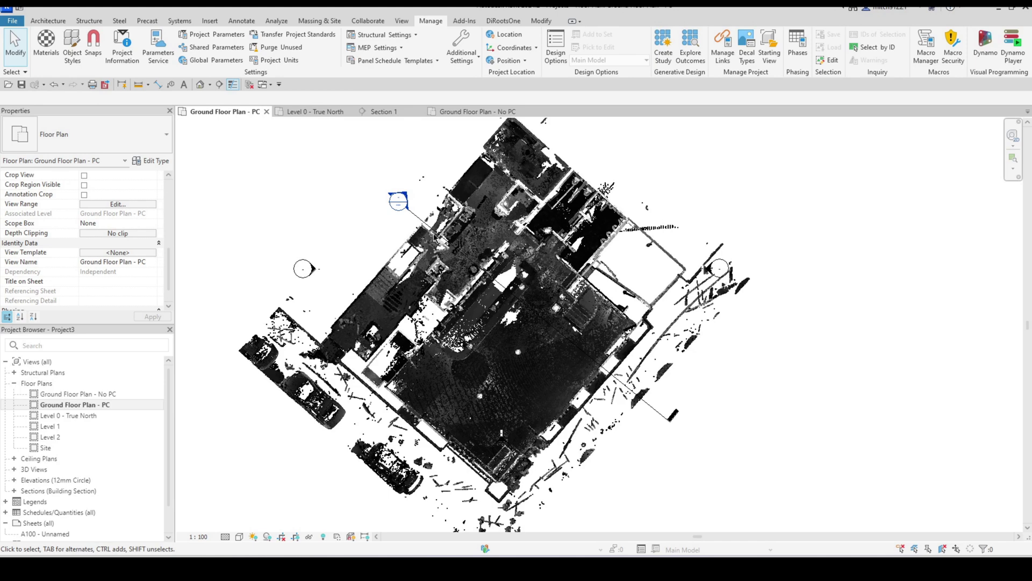
pyautogui.moveTo(586, 309); pyautogui.dragTo(577, 312, button='middle')
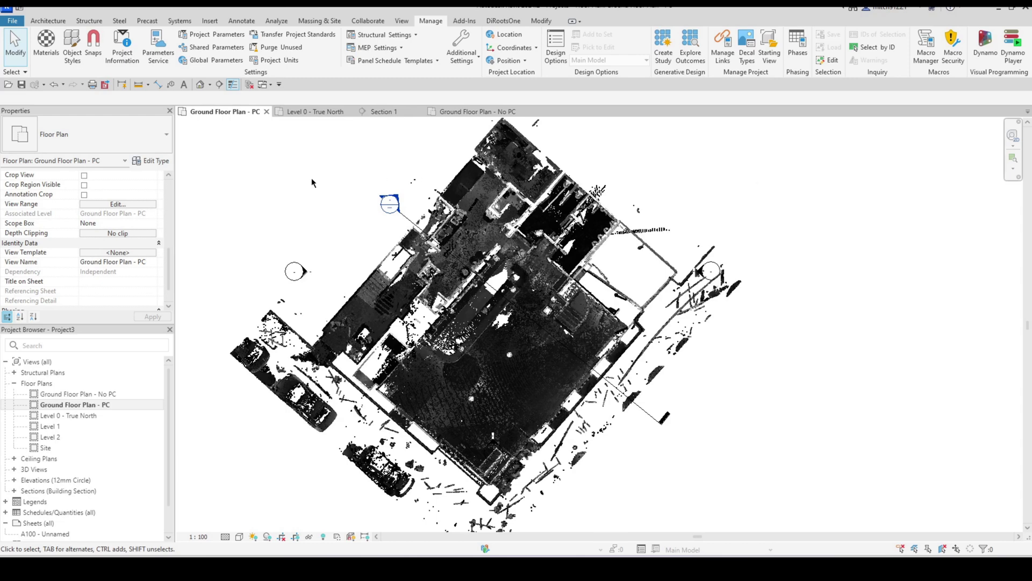
pyautogui.scroll(2, 520, 273)
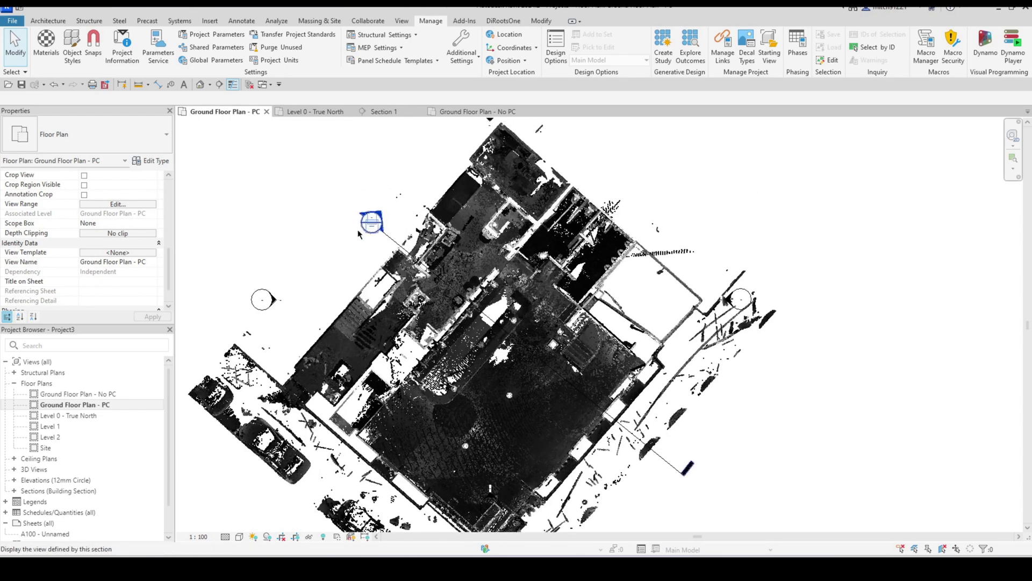
pyautogui.moveTo(695, 209); pyautogui.dragTo(699, 198, button='middle')
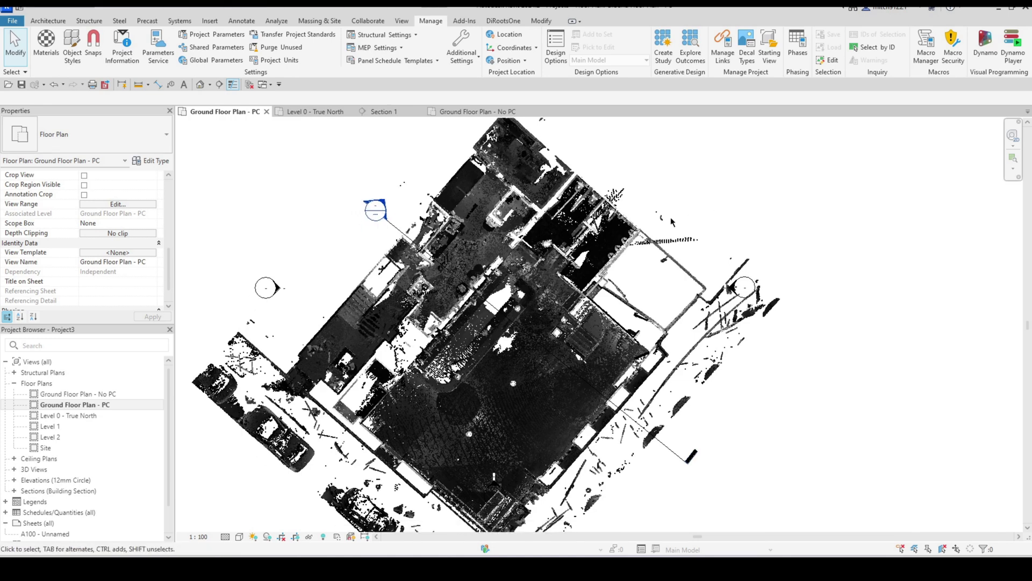
pyautogui.press('s')
pyautogui.press('e')
pyautogui.scroll(-2, 548, 290)
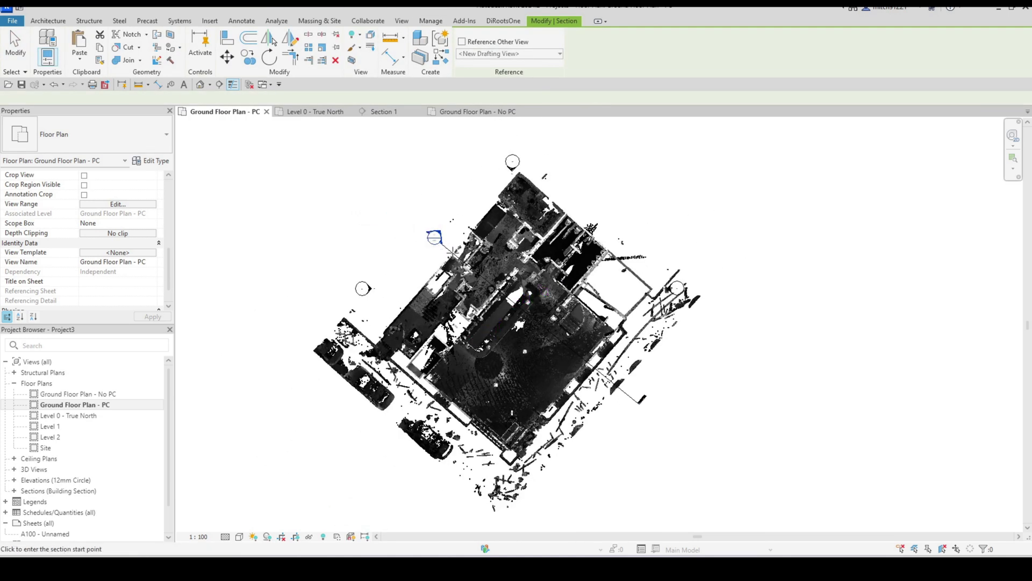
pyautogui.scroll(2, 589, 279)
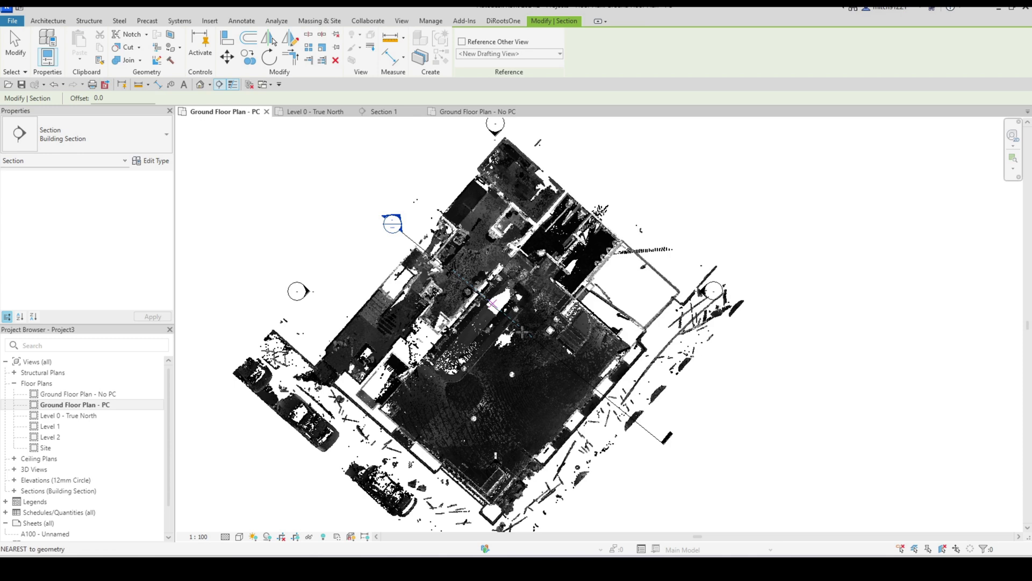
pyautogui.click(363, 442)
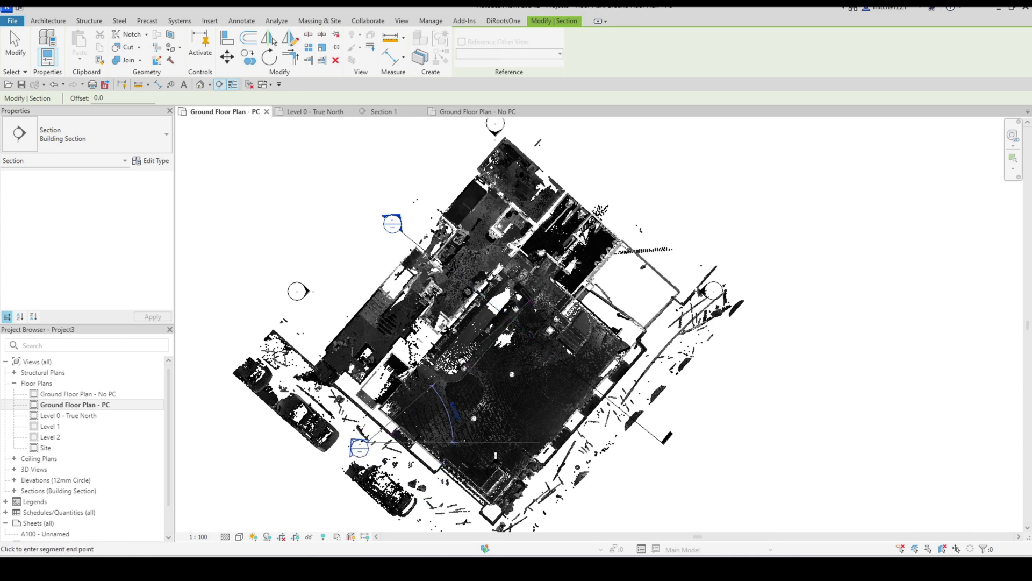
pyautogui.click(608, 186)
pyautogui.press('Escape')
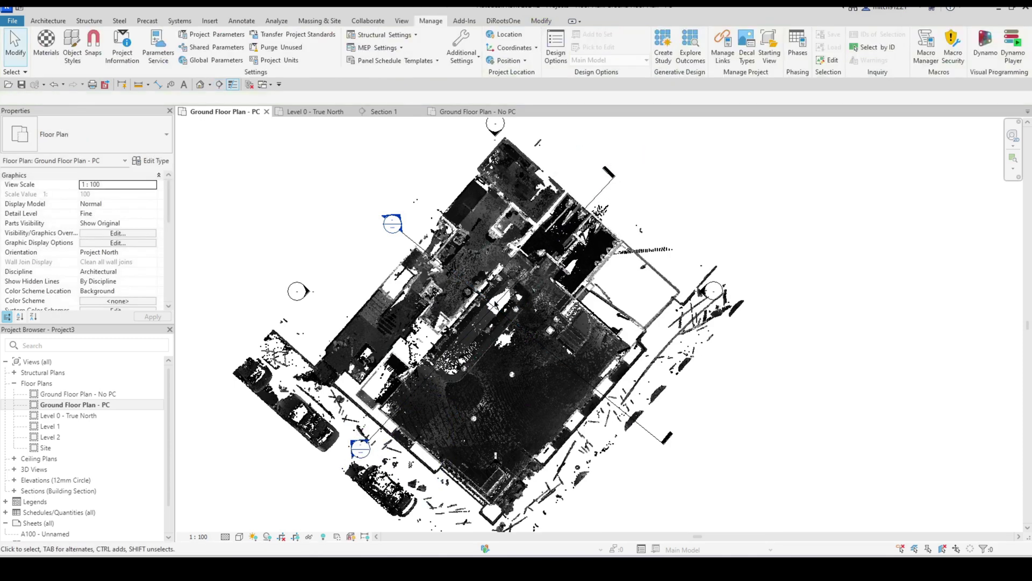
# Move the new diagonal section line slightly southeast within the scanned building
pyautogui.scroll(2, 497, 301)
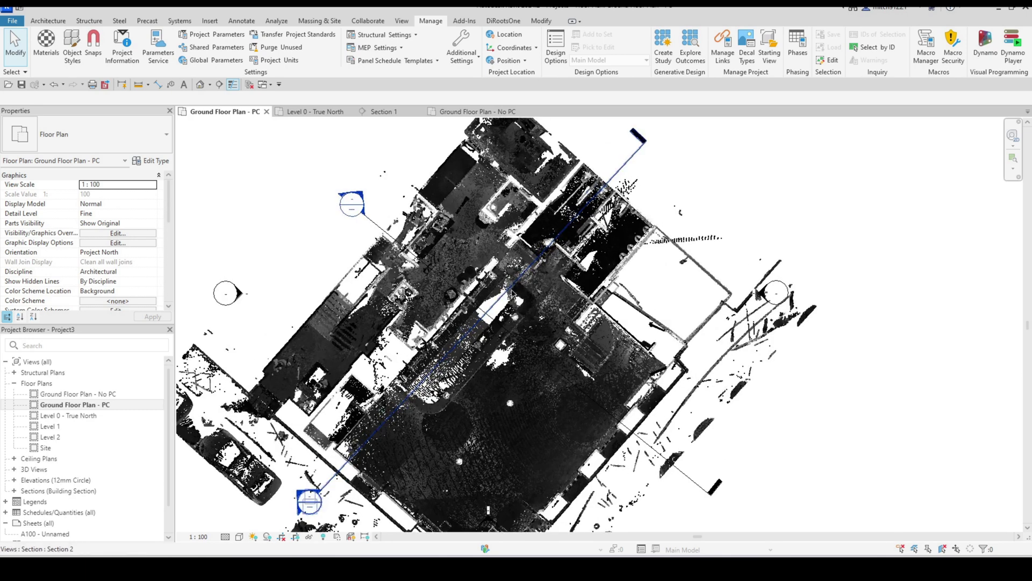
pyautogui.click(514, 293)
pyautogui.moveTo(514, 293); pyautogui.dragTo(506, 318)
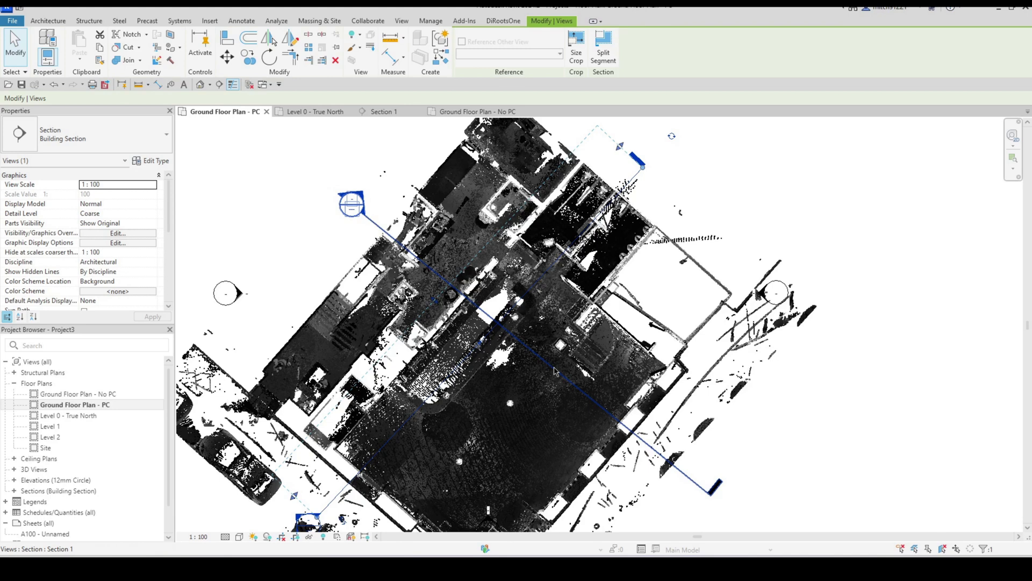
pyautogui.press('Escape')
pyautogui.moveTo(554, 371); pyautogui.dragTo(508, 377, button='middle')
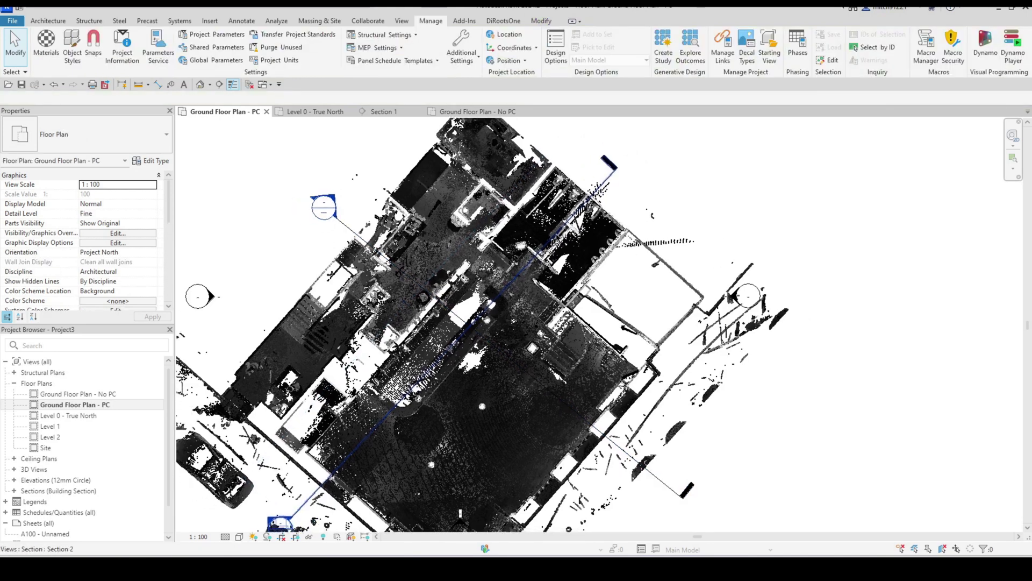
pyautogui.moveTo(449, 289); pyautogui.dragTo(466, 286, button='middle')
pyautogui.scroll(-1, 704, 248)
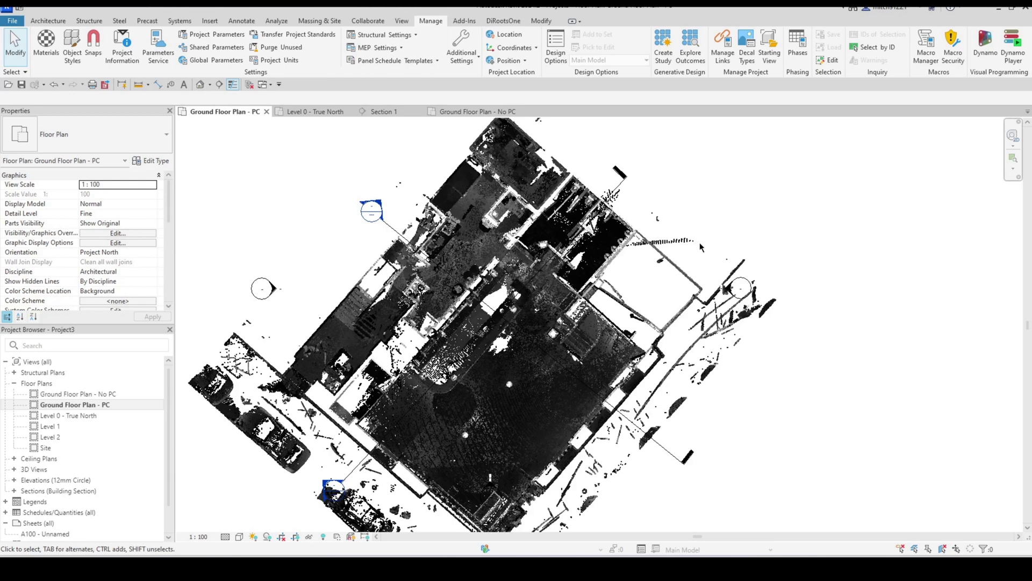
# Draw a rectangular scope box with a height of 12192 over the scanned staircase area in the building's northwest wing
pyautogui.moveTo(511, 356); pyautogui.dragTo(582, 312, button='middle')
pyautogui.scroll(2, 521, 273)
pyautogui.moveTo(479, 265); pyautogui.dragTo(518, 276, button='middle')
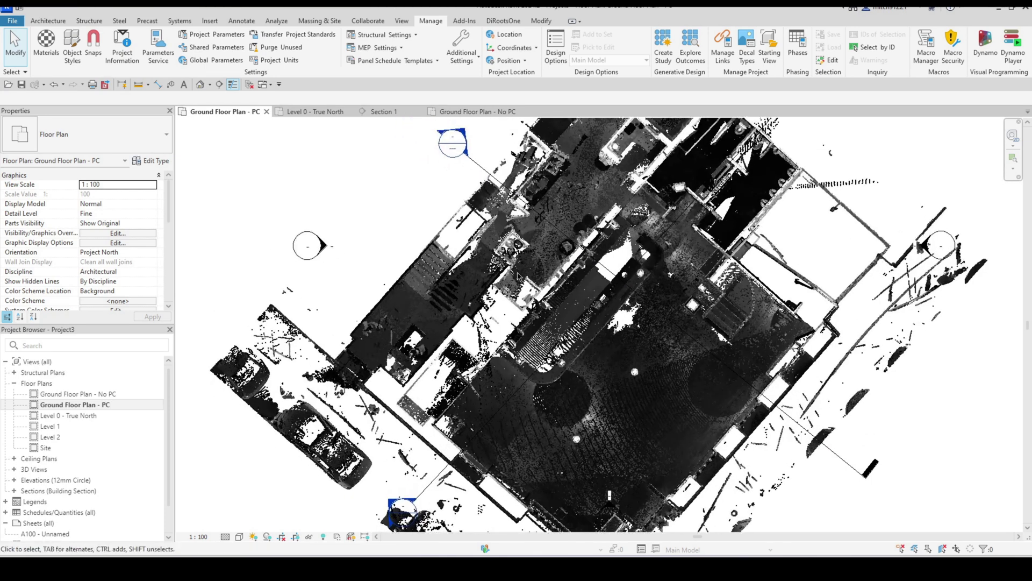
pyautogui.click(402, 24)
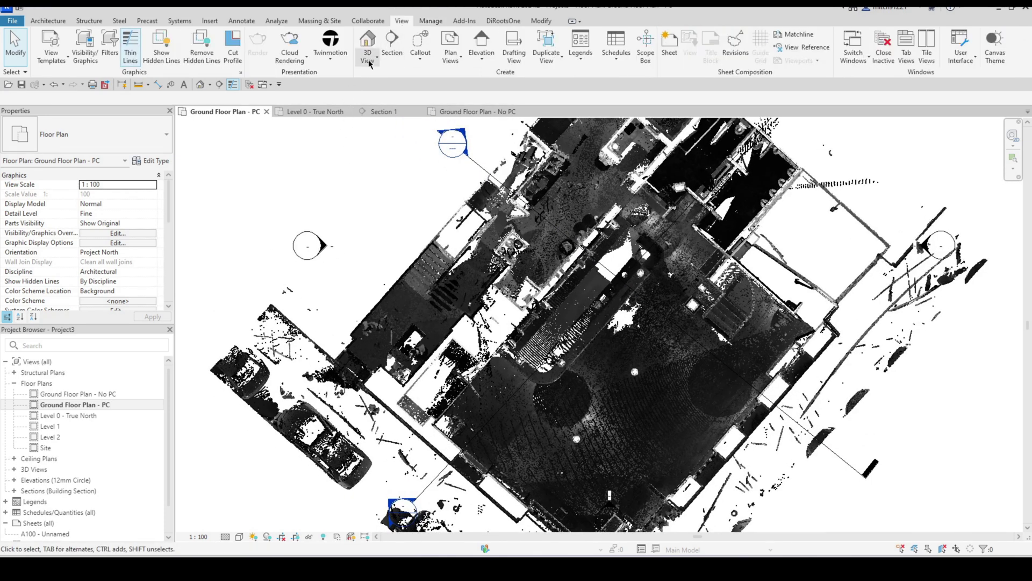
pyautogui.click(645, 45)
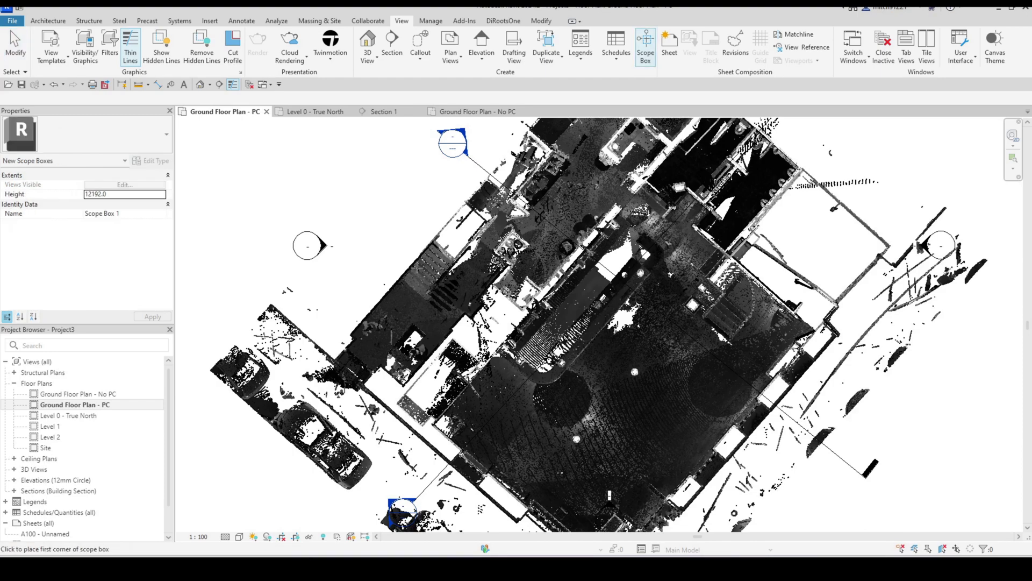
pyautogui.click(382, 246)
pyautogui.click(530, 338)
pyautogui.press('Escape')
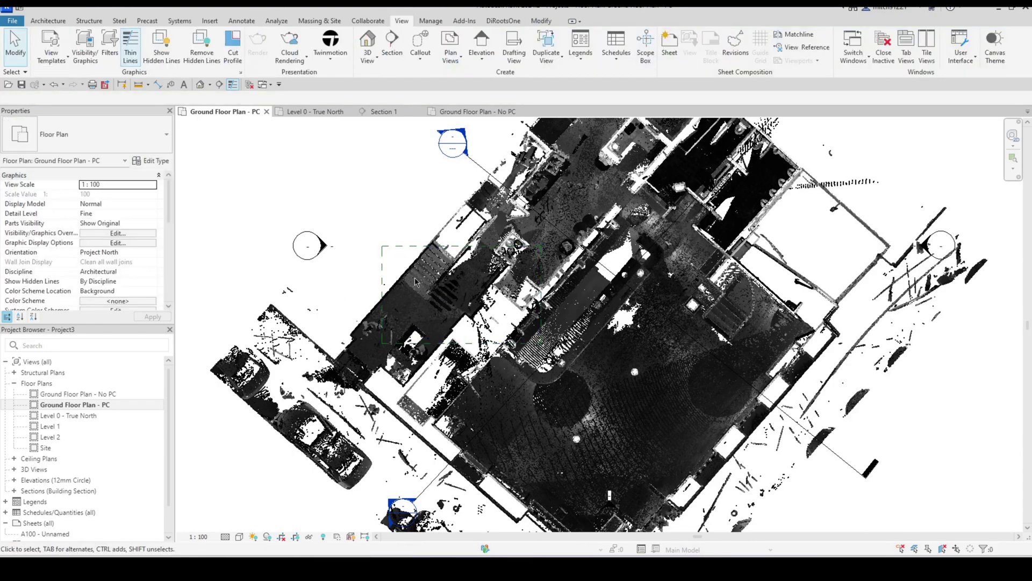
# Rotate the scope box to align with the diagonal northwest wall and fit it around the staircase wing
pyautogui.scroll(2, 431, 285)
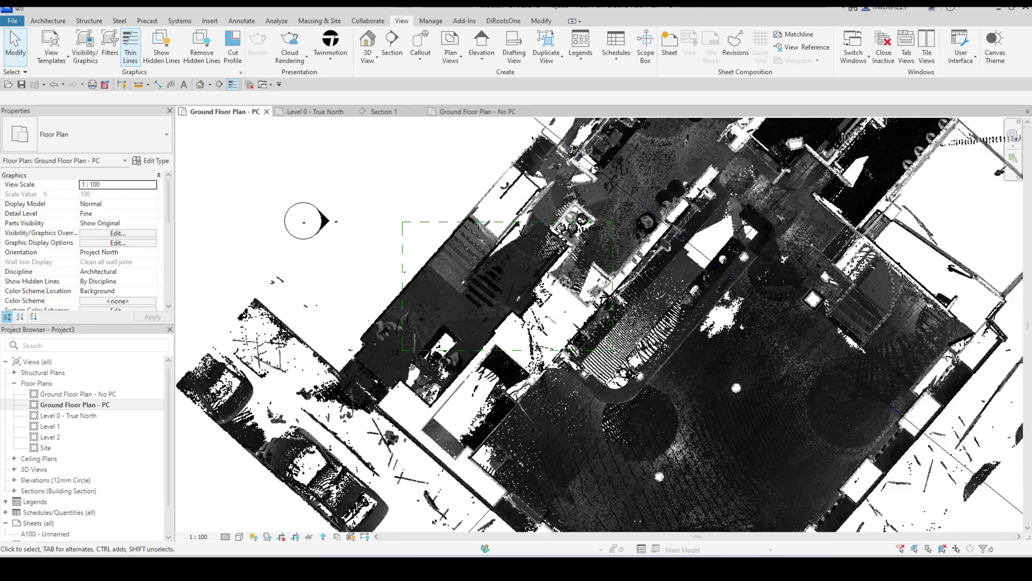
pyautogui.click(493, 220)
pyautogui.moveTo(493, 220); pyautogui.dragTo(430, 368)
pyautogui.press('r')
pyautogui.press('o')
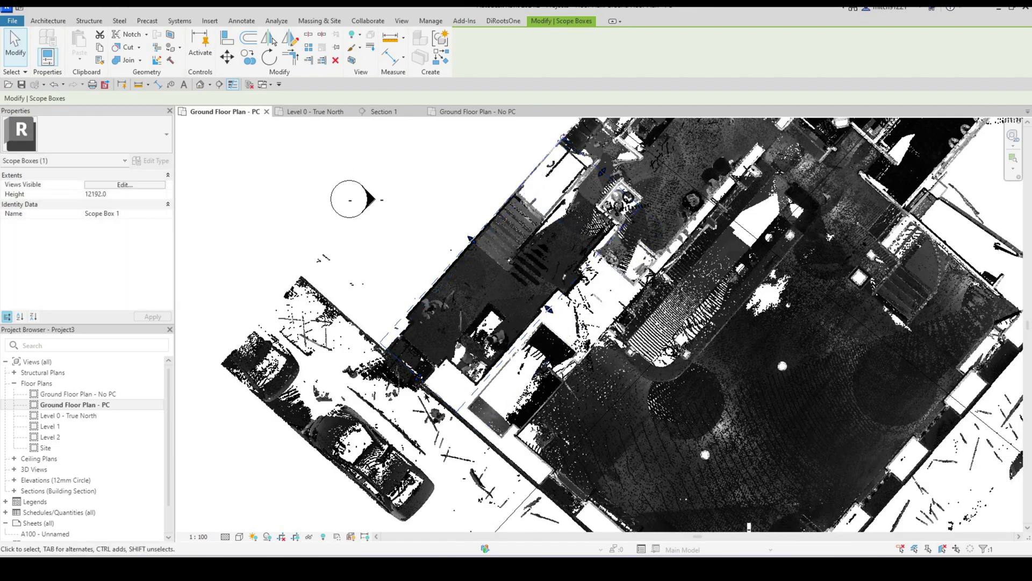
pyautogui.click(445, 177)
# Open the default 3D view and set its Phase to Existing
pyautogui.scroll(-2, 418, 255)
pyautogui.press('3')
pyautogui.press('d')
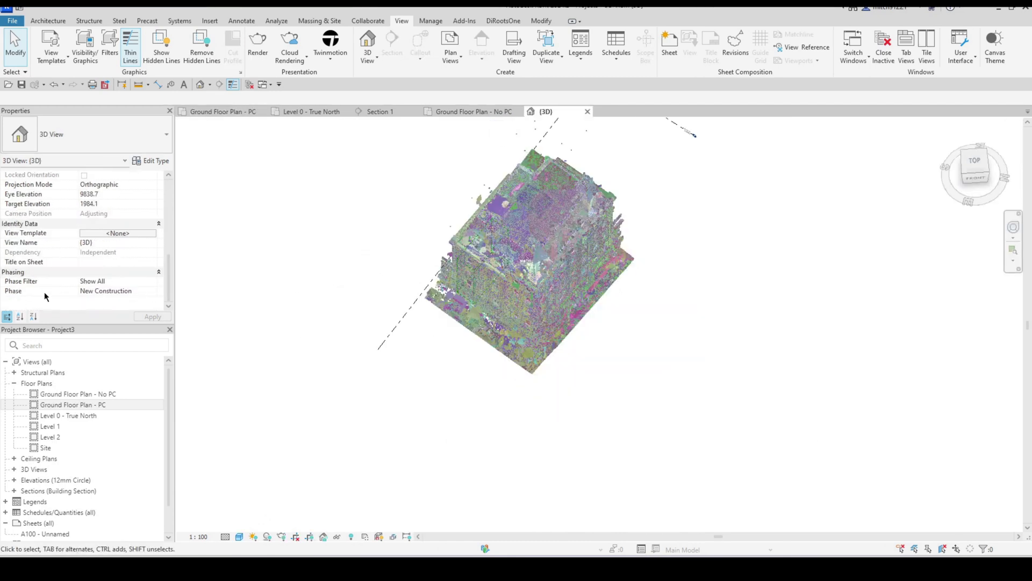
pyautogui.click(152, 295)
pyautogui.click(110, 305)
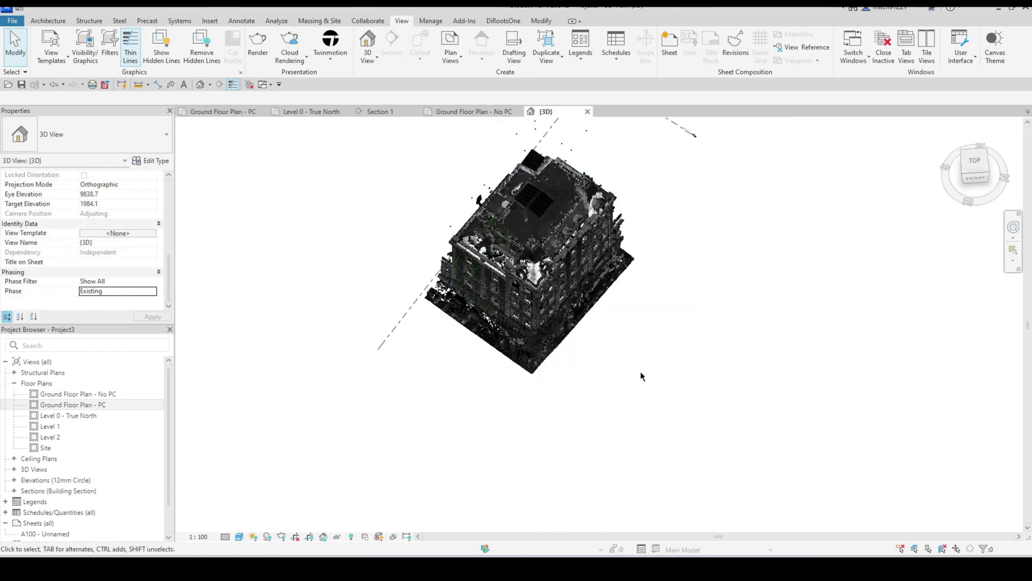
# Assign Scope Box 1 as the Scope Box of the default 3D view
pyautogui.scroll(2, 456, 196)
pyautogui.scroll(5, 91, 258)
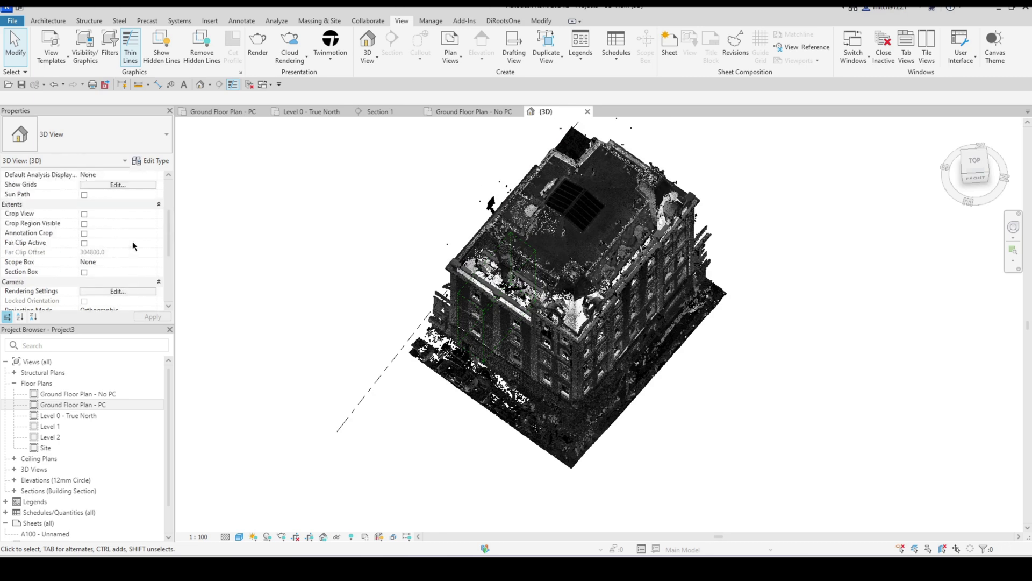
pyautogui.scroll(-3, 150, 272)
pyautogui.scroll(-1, 150, 273)
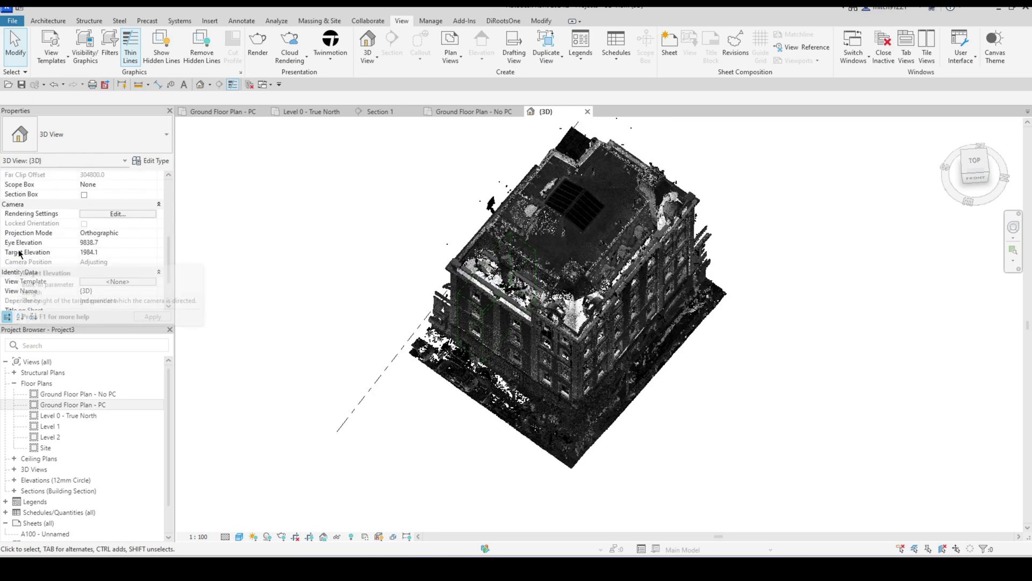
pyautogui.click(155, 186)
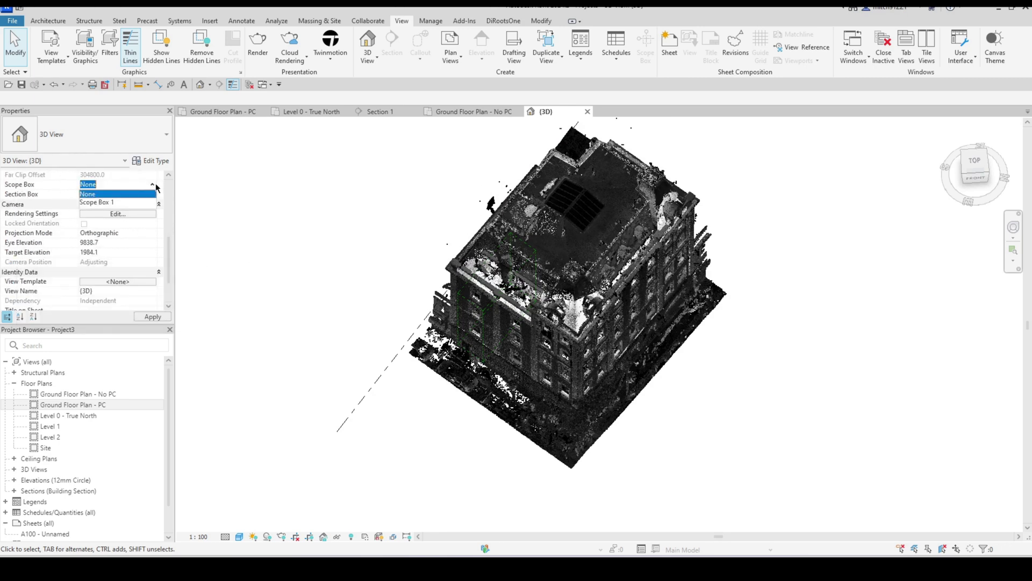
pyautogui.click(107, 204)
# Examine the cropped staircase scan and its section box from several angles in the 3D view
pyautogui.scroll(4, 451, 317)
pyautogui.keyDown('shift'); pyautogui.moveTo(453, 317); pyautogui.dragTo(803, 255, button='middle'); pyautogui.keyUp('shift')
pyautogui.moveTo(803, 256); pyautogui.dragTo(431, 122, button='middle')
pyautogui.scroll(-2, 656, 272)
pyautogui.click(677, 256)
pyautogui.keyDown('shift'); pyautogui.moveTo(677, 256); pyautogui.dragTo(715, 207, button='middle'); pyautogui.keyUp('shift')
pyautogui.moveTo(823, 403); pyautogui.dragTo(586, 228, button='middle')
pyautogui.moveTo(586, 229); pyautogui.dragTo(568, 334, button='middle')
pyautogui.scroll(-1, 599, 301)
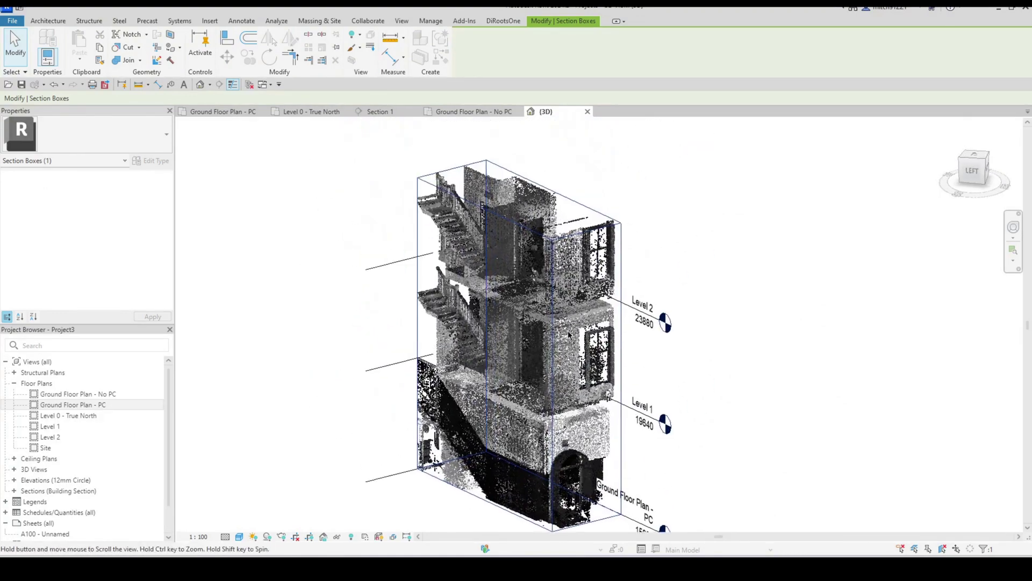
# Set the Scope Box of the 3D view to None while leaving its Section Box on
pyautogui.click(308, 179)
pyautogui.scroll(-2, 110, 258)
pyautogui.scroll(-2, 110, 258)
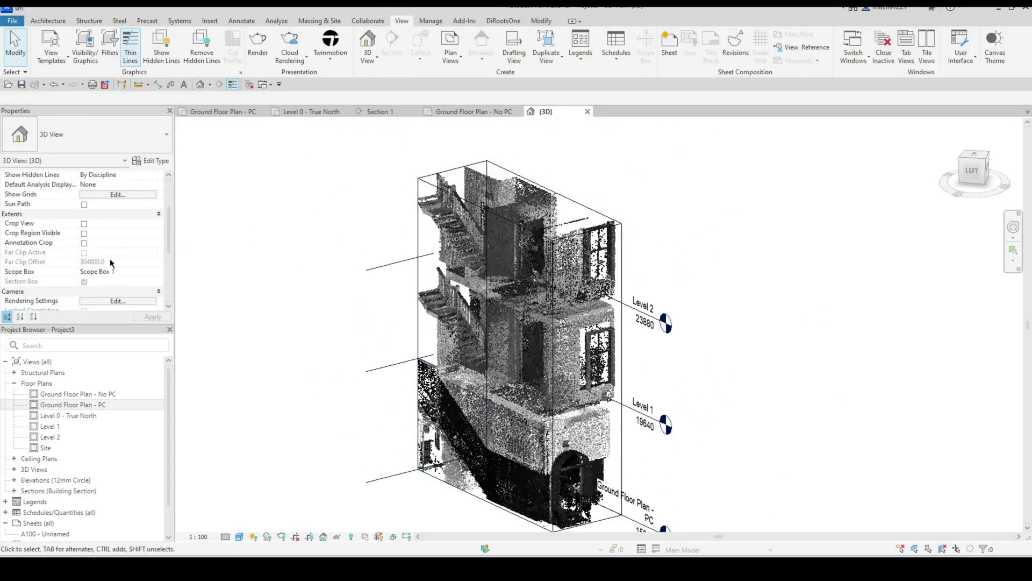
pyautogui.click(152, 271)
pyautogui.click(94, 288)
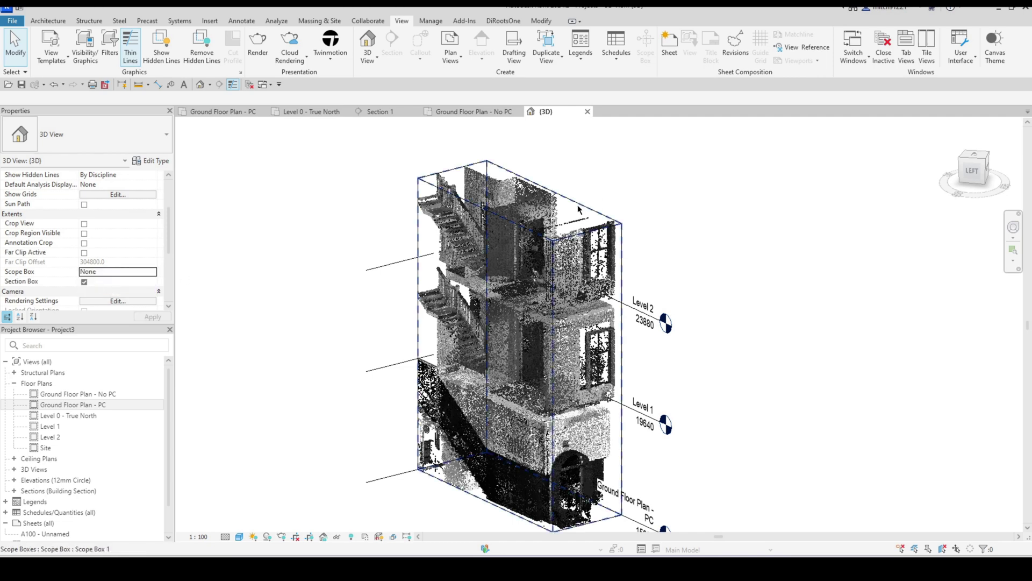
# Lower the top of the scope box around the staircase to just above Level 2, for a height of about 8657
pyautogui.click(521, 204)
pyautogui.moveTo(520, 203); pyautogui.dragTo(507, 286)
pyautogui.keyDown('shift'); pyautogui.moveTo(653, 290); pyautogui.dragTo(481, 277, button='middle'); pyautogui.keyUp('shift')
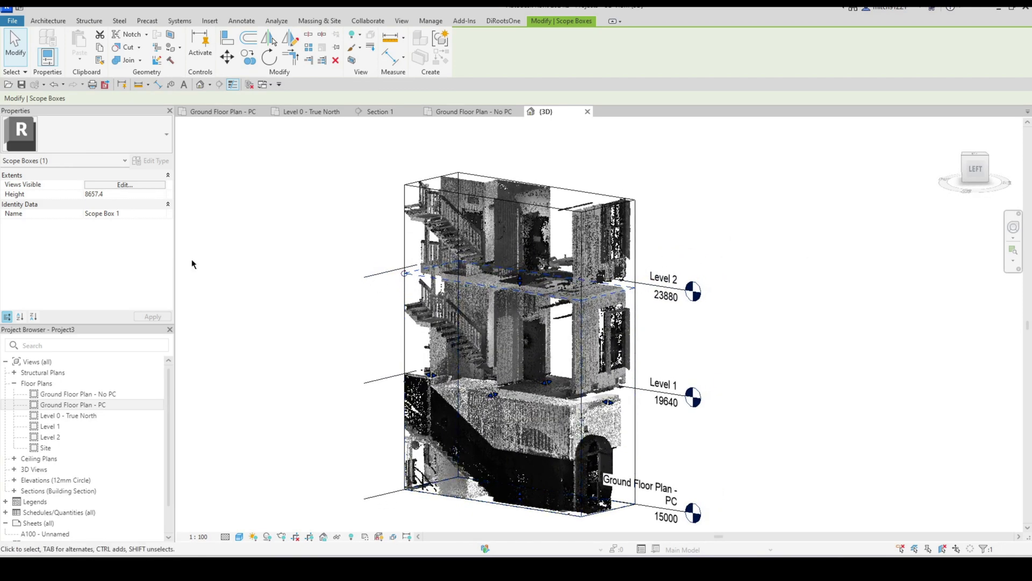
# Reassign Scope Box 1 to the 3D view so its crop follows the shortened box
pyautogui.click(180, 278)
pyautogui.scroll(-3, 101, 260)
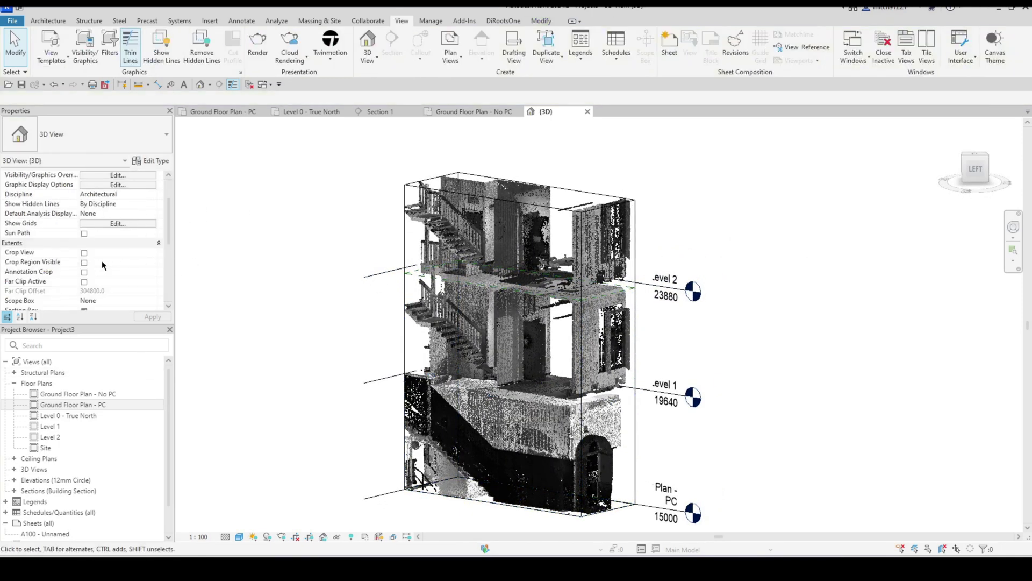
pyautogui.click(153, 272)
pyautogui.click(109, 288)
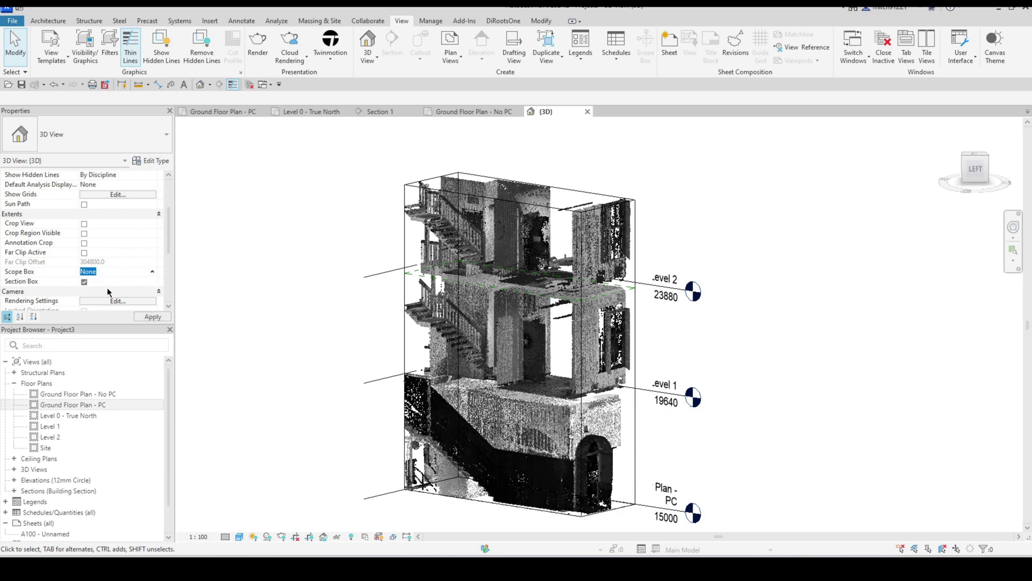
pyautogui.moveTo(761, 299); pyautogui.dragTo(793, 159, button='middle')
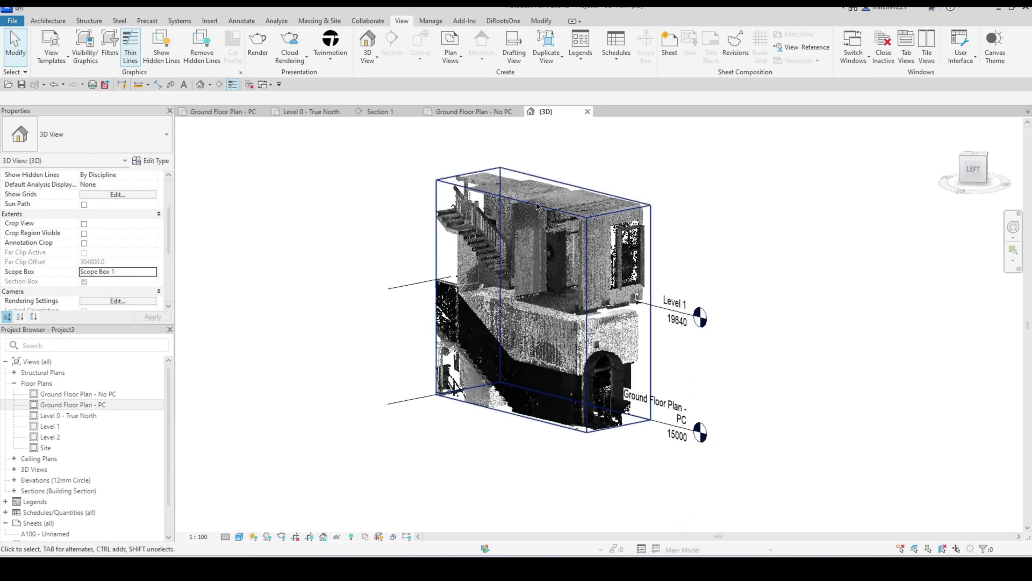
# Switch to the Ground Floor Plan - PC view
pyautogui.click(215, 111)
pyautogui.moveTo(546, 245); pyautogui.dragTo(517, 273, button='middle')
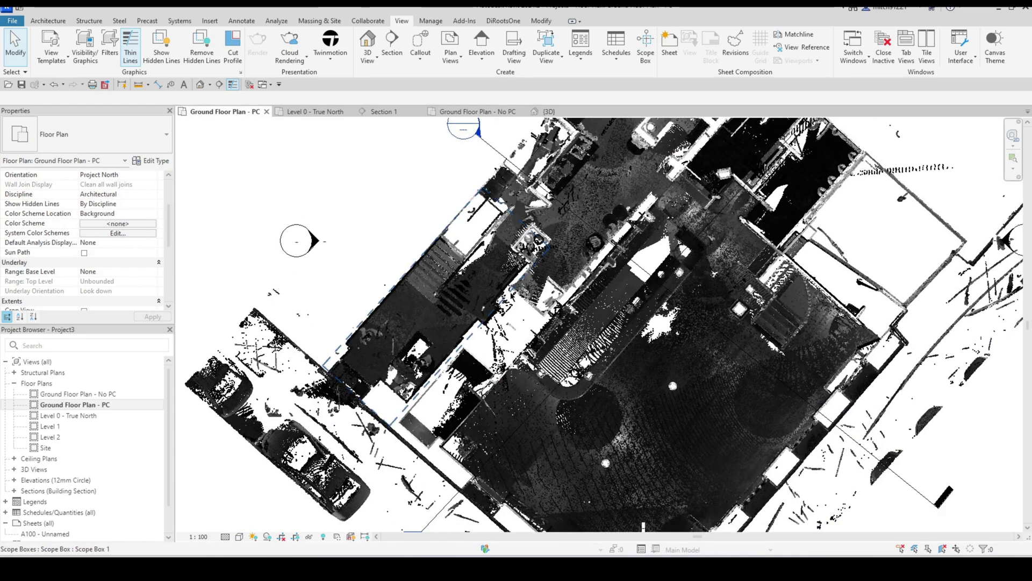
# Try moving the scope box southeast over the central scanned area and return it to the staircase wing
pyautogui.click(524, 302)
pyautogui.moveTo(608, 317); pyautogui.dragTo(615, 312)
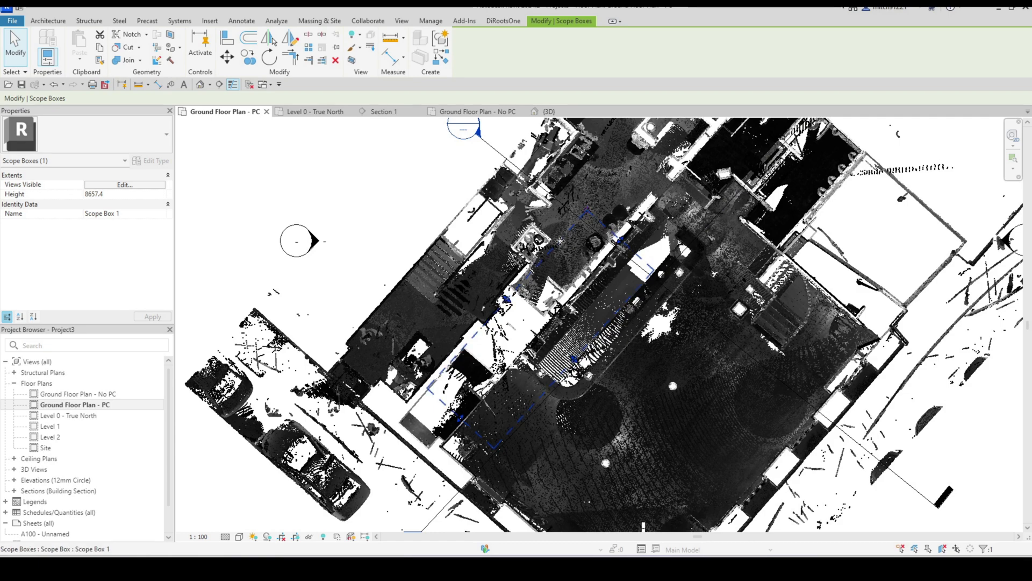
pyautogui.moveTo(585, 261); pyautogui.dragTo(453, 249)
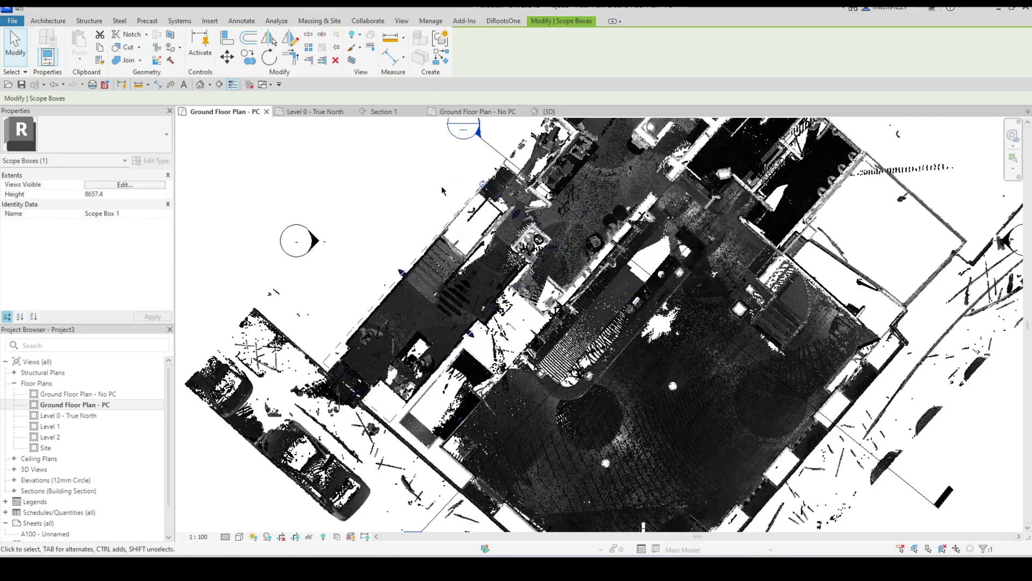
# Draw a Wall-Ext_102Bwk-75Ins-100LBlk-12P wall along the central diagonal scanned wall, with Location Line set to Finish Face: Interior
pyautogui.scroll(-1, 440, 188)
pyautogui.press('w')
pyautogui.press('a')
pyautogui.moveTo(440, 188); pyautogui.dragTo(401, 211, button='middle')
pyautogui.scroll(5, 521, 303)
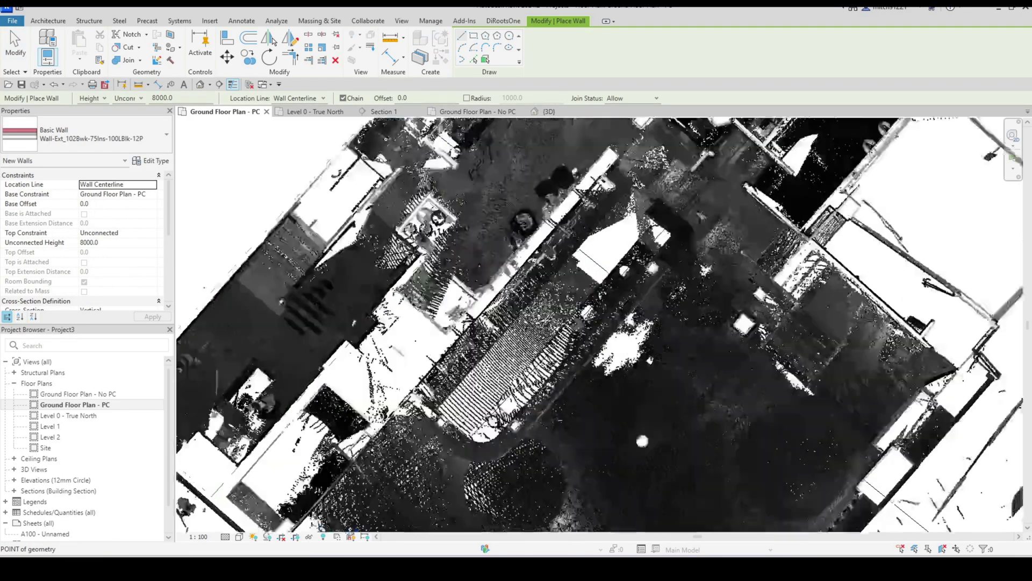
pyautogui.click(316, 99)
pyautogui.click(300, 134)
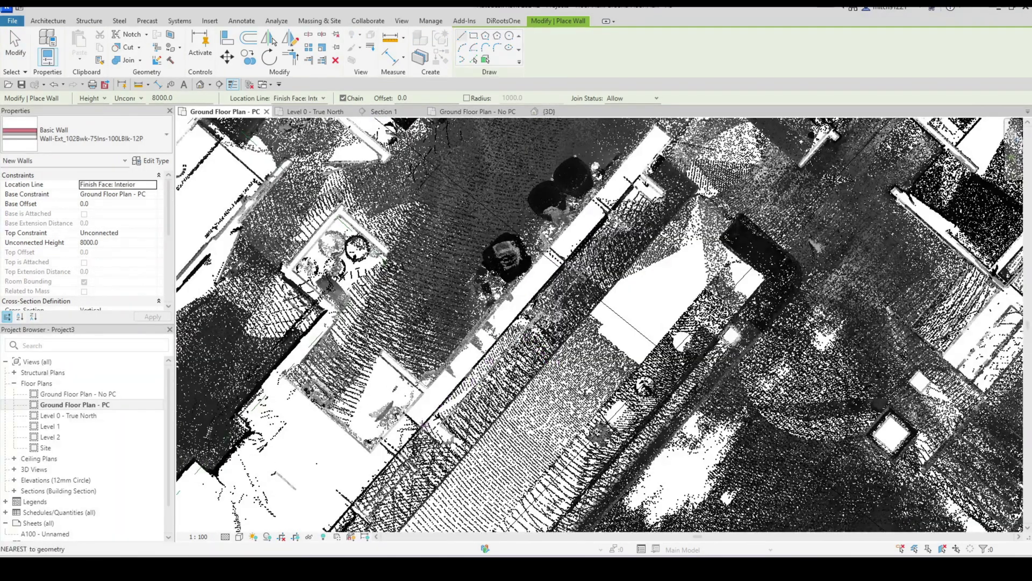
pyautogui.click(423, 428)
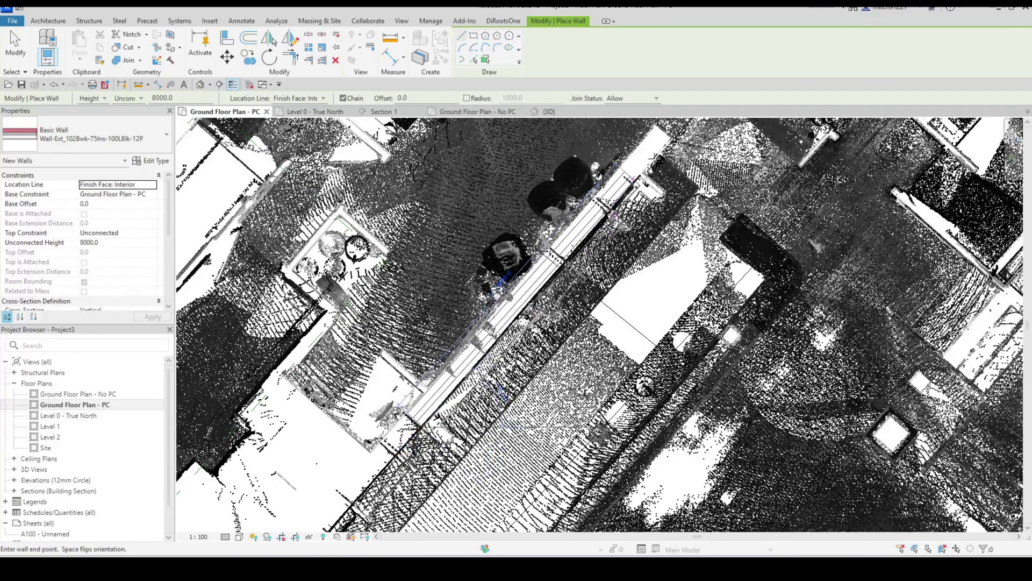
pyautogui.click(665, 139)
pyautogui.press('Escape')
pyautogui.press('Escape')
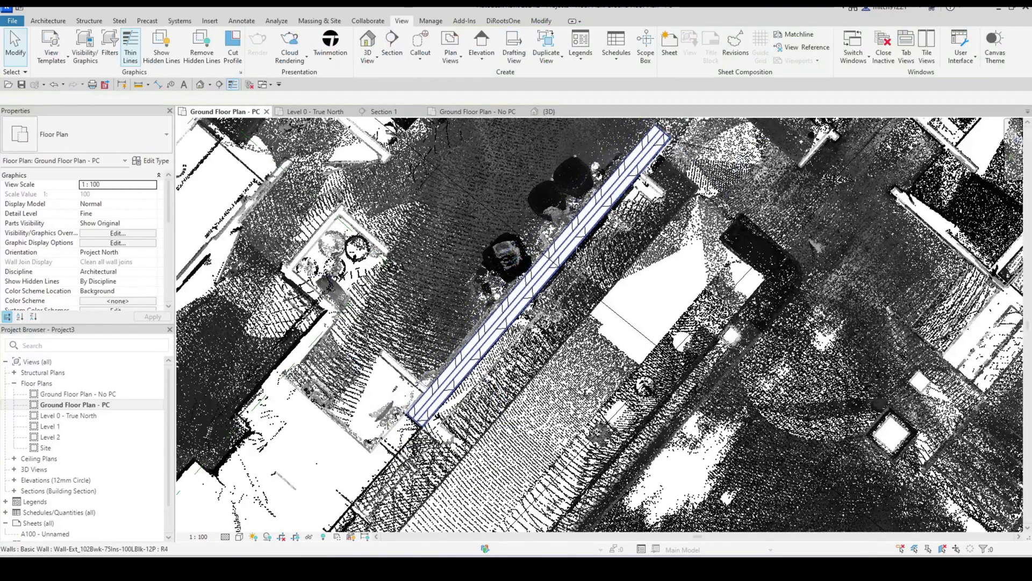
# Override the surface transparency of the Walls category to 20 in the Ground Floor Plan - PC view's Visibility/Graphics settings
pyautogui.scroll(-3, 612, 217)
pyautogui.moveTo(603, 192); pyautogui.dragTo(536, 224, button='middle')
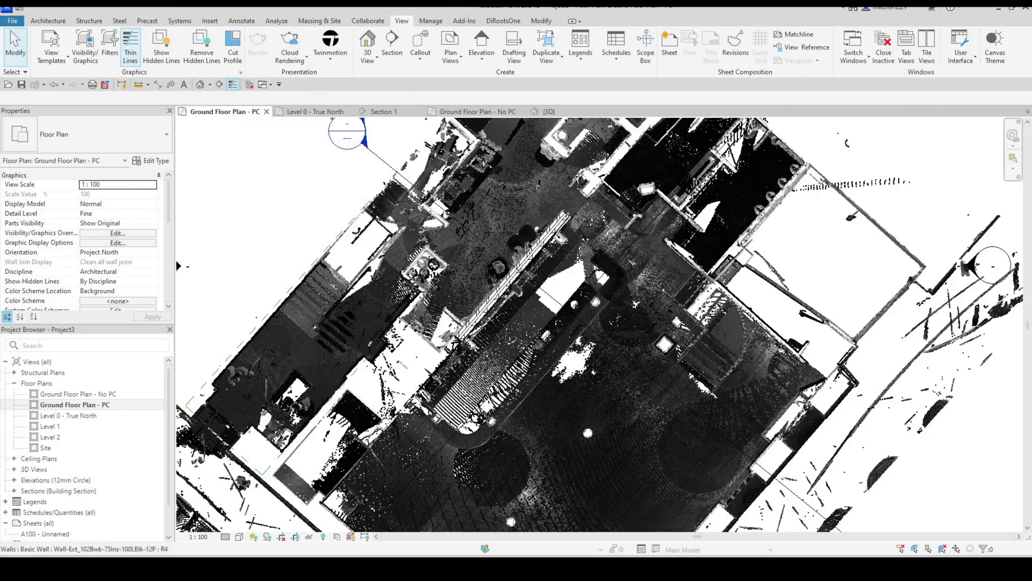
pyautogui.scroll(3, 498, 439)
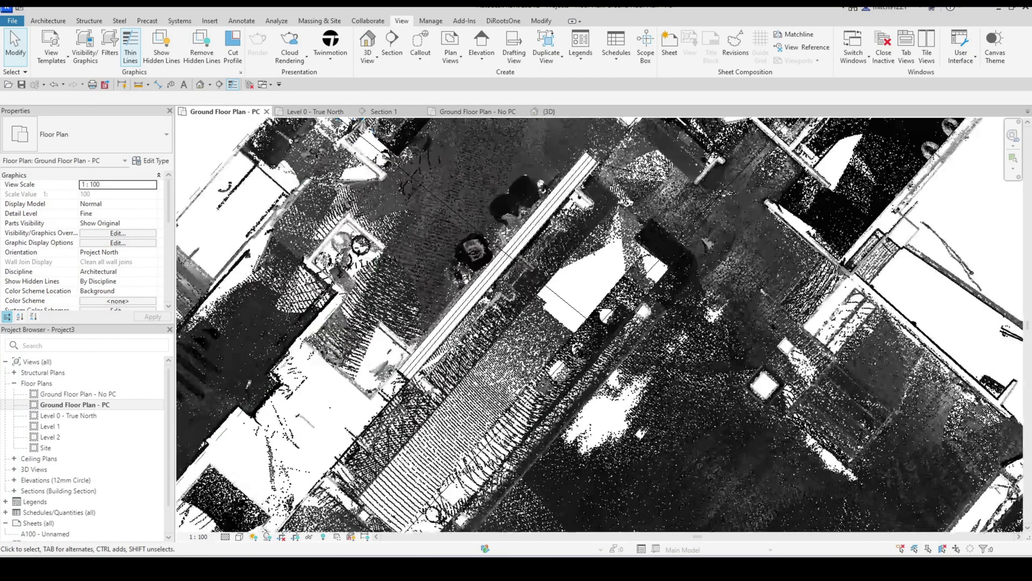
pyautogui.press('v')
pyautogui.press('g')
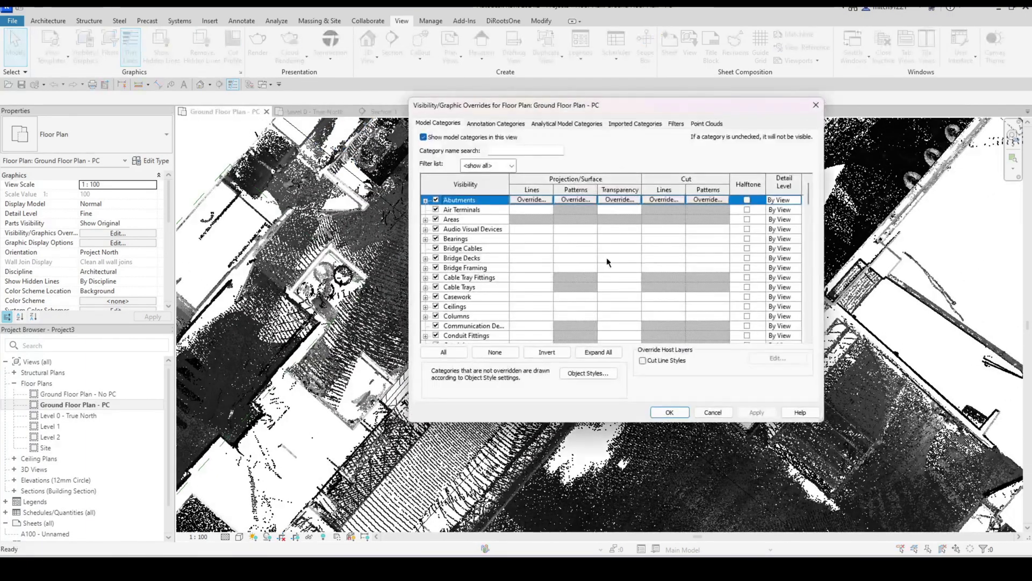
pyautogui.press('w')
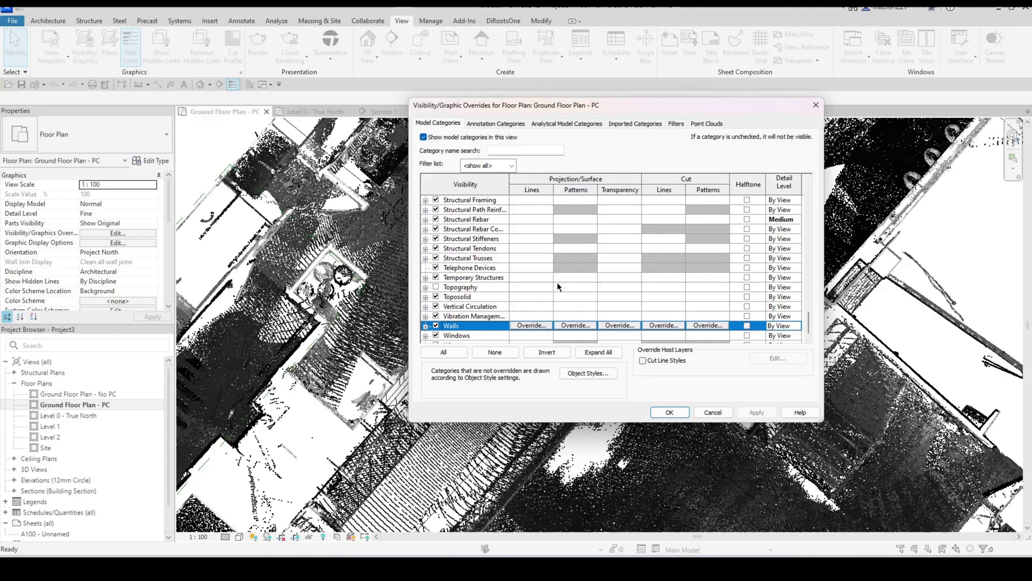
pyautogui.click(620, 325)
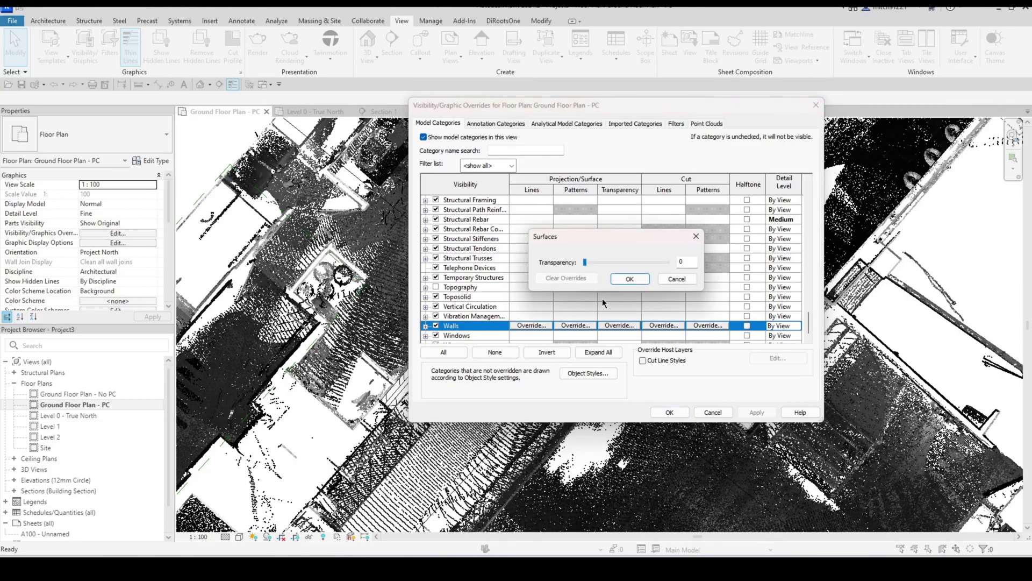
pyautogui.click(630, 278)
# Override the Walls category's cut pattern foreground with a solid lime-green fill and apply the overrides to the view
pyautogui.click(708, 325)
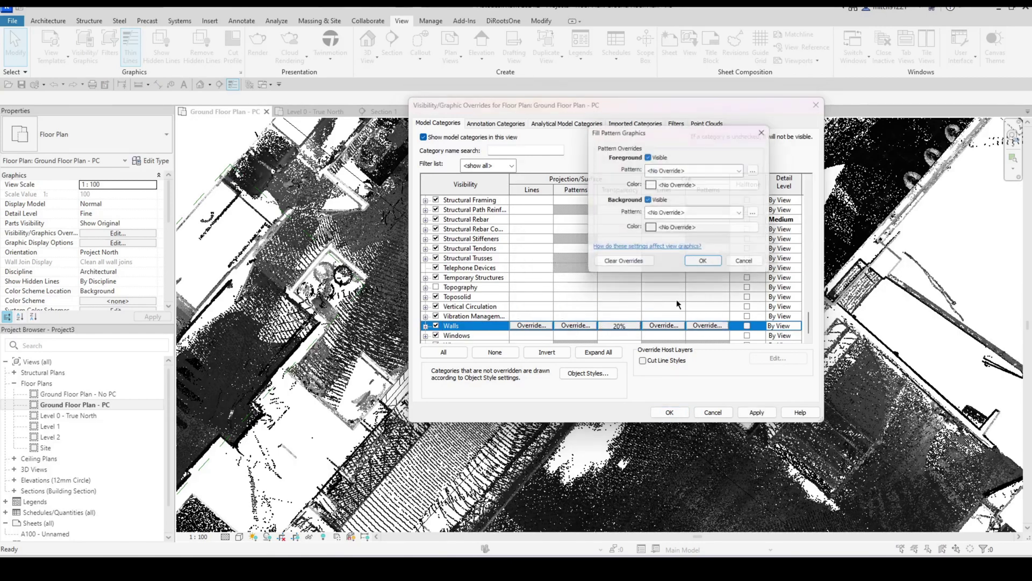
pyautogui.click(713, 170)
pyautogui.click(689, 186)
pyautogui.click(699, 185)
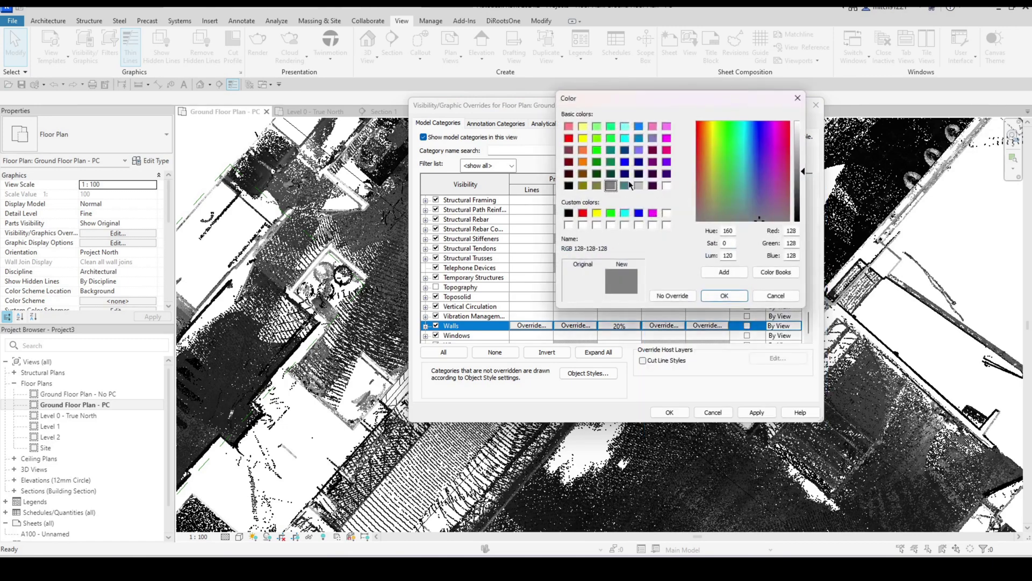
pyautogui.click(597, 139)
pyautogui.click(724, 296)
pyautogui.click(704, 264)
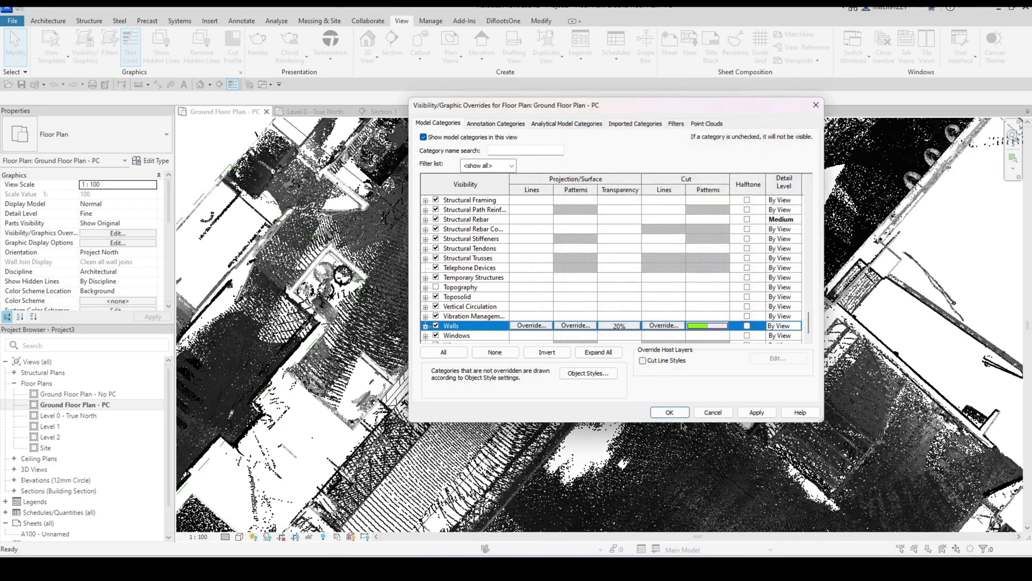
pyautogui.click(679, 414)
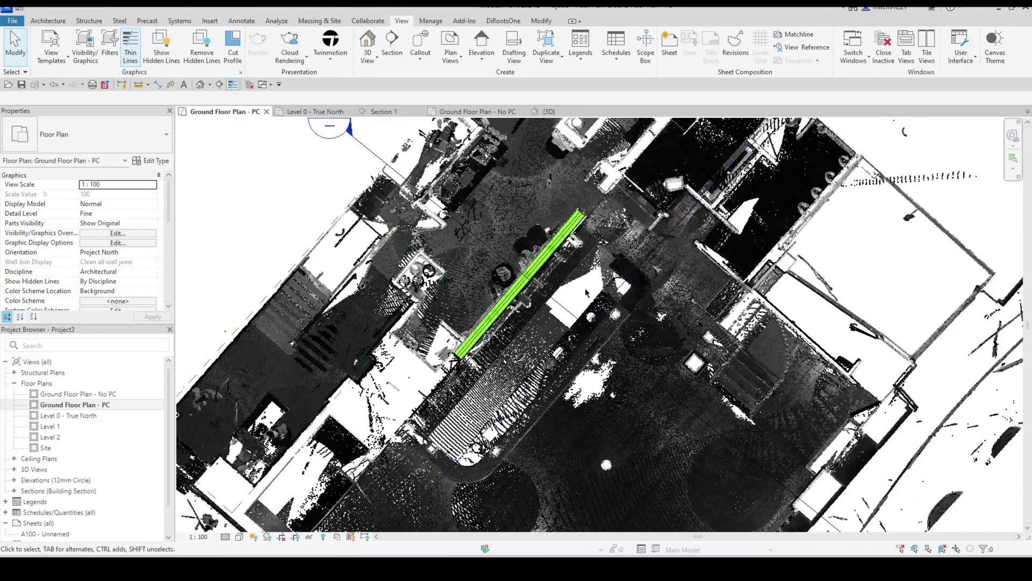
# Create a small rectangular Floor-Grnd-Susp_65Scr-80Ins-100Blk-75PC floor just northwest of the green wall
pyautogui.scroll(3, 587, 292)
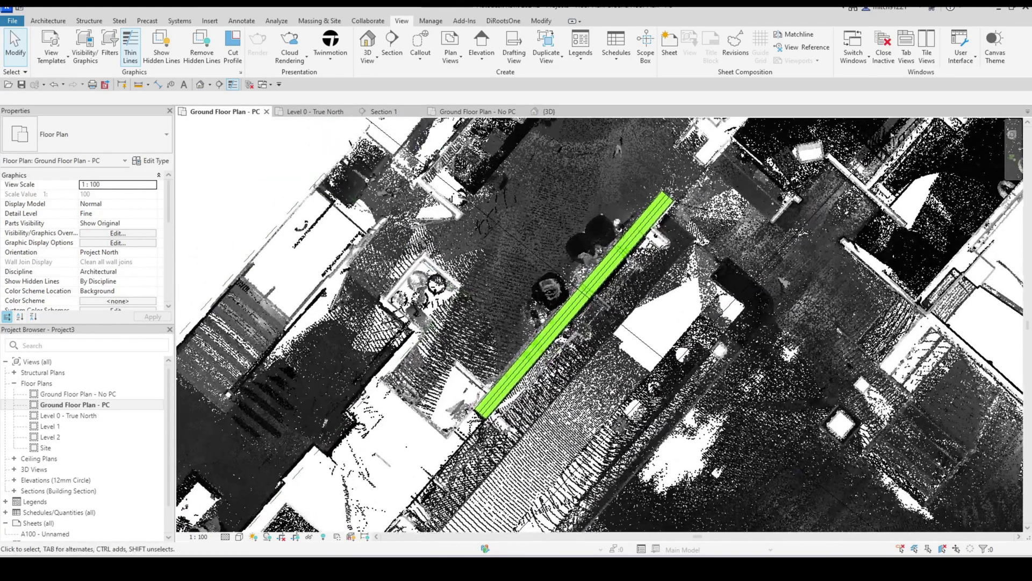
pyautogui.click(56, 22)
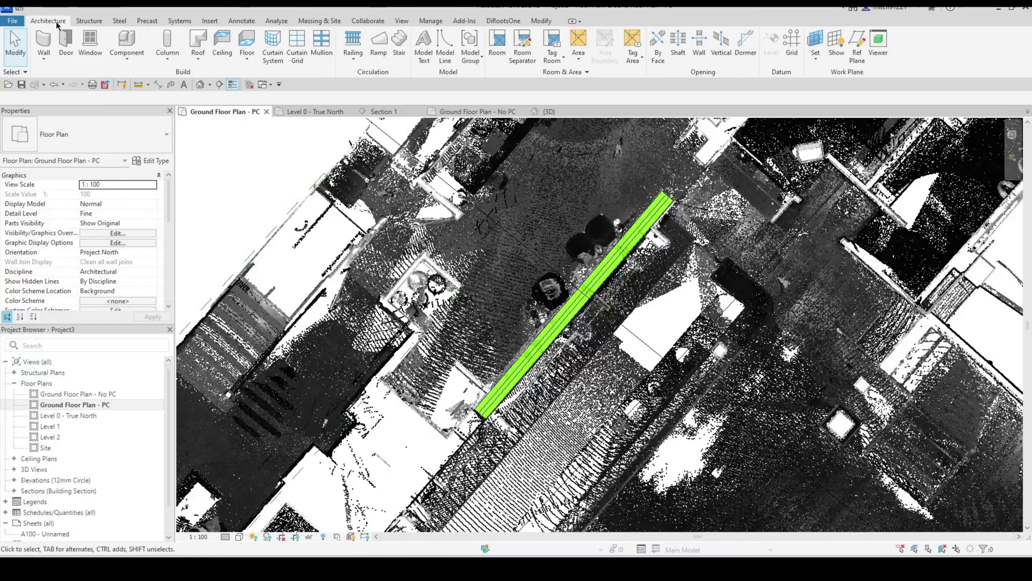
pyautogui.click(246, 43)
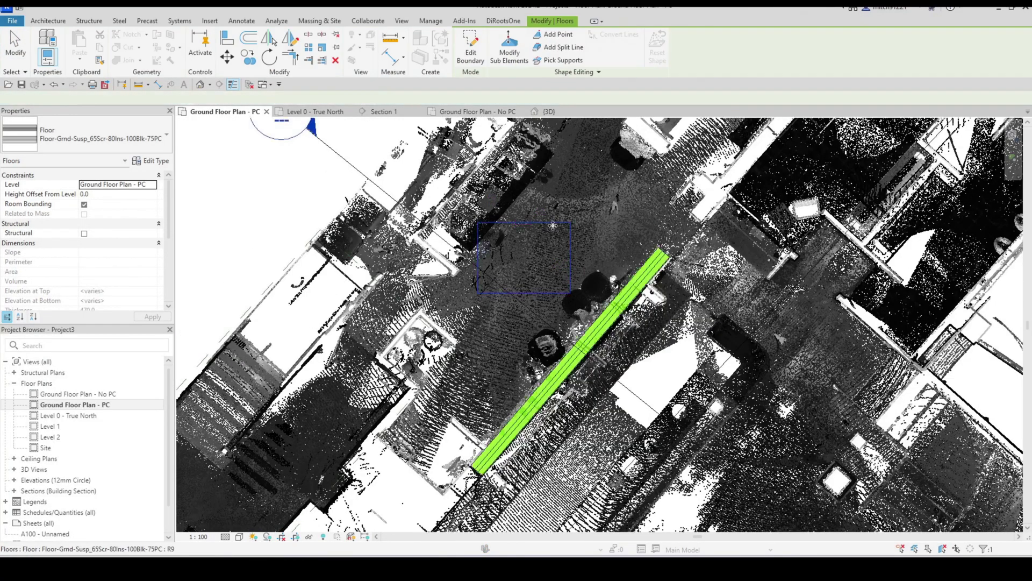
pyautogui.click(275, 179)
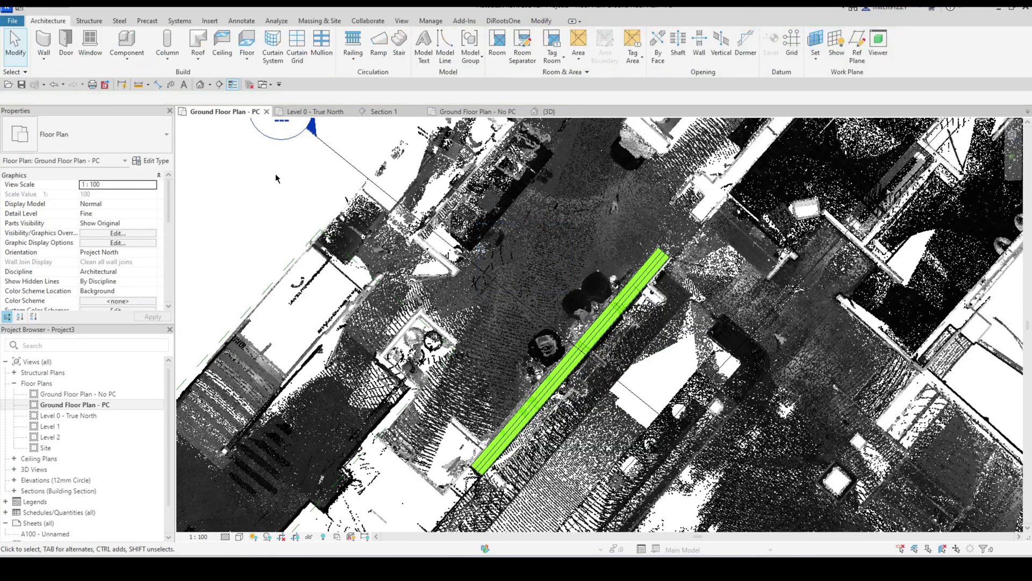
# Override the Floors category's projection surface pattern with a solid orange RGB 255-128-000 foreground fill in the Ground Floor Plan - PC view
pyautogui.press('v')
pyautogui.press('v')
pyautogui.click(534, 268)
pyautogui.scroll(2, 534, 266)
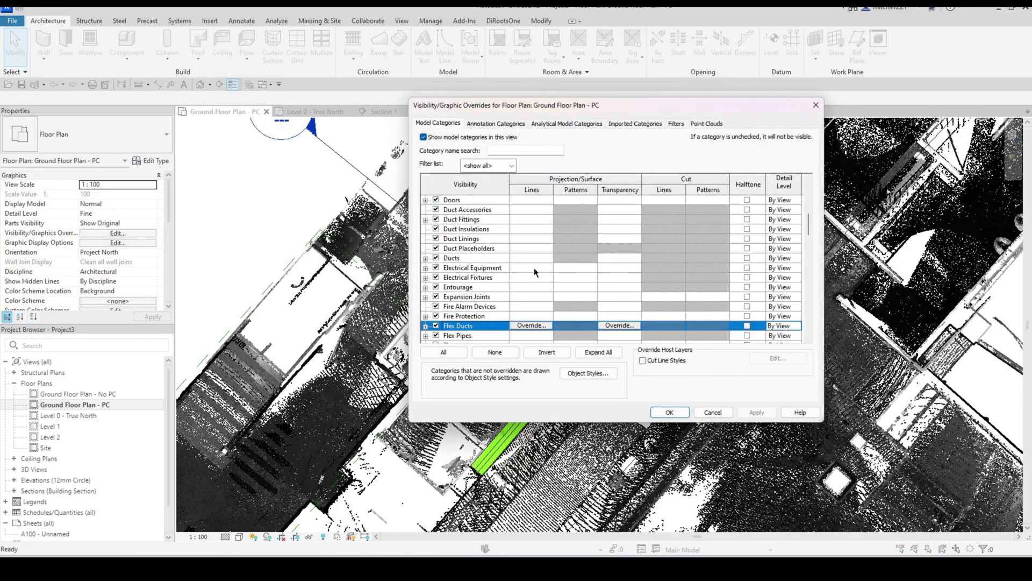
pyautogui.scroll(-2, 534, 267)
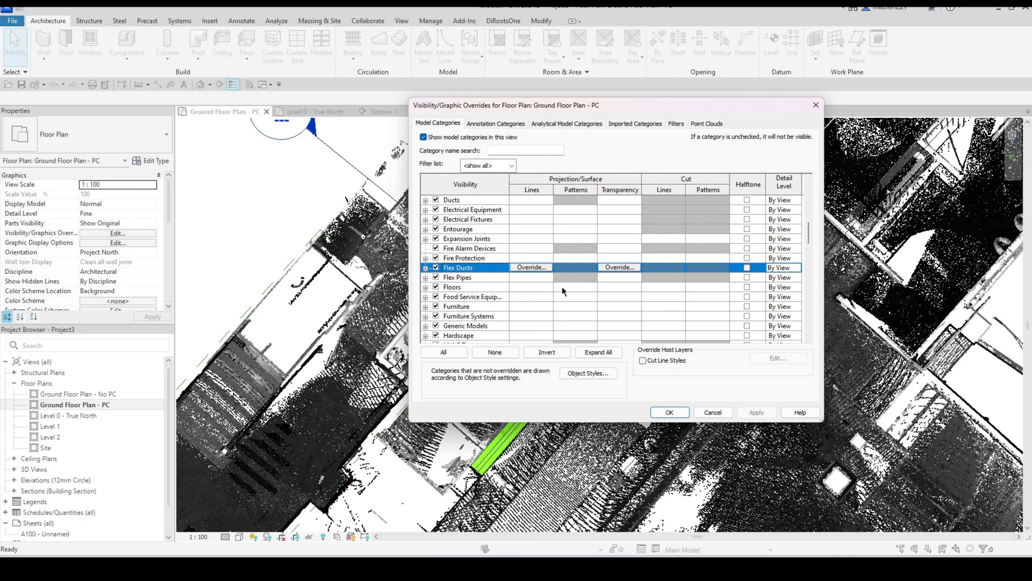
pyautogui.click(575, 287)
pyautogui.click(576, 287)
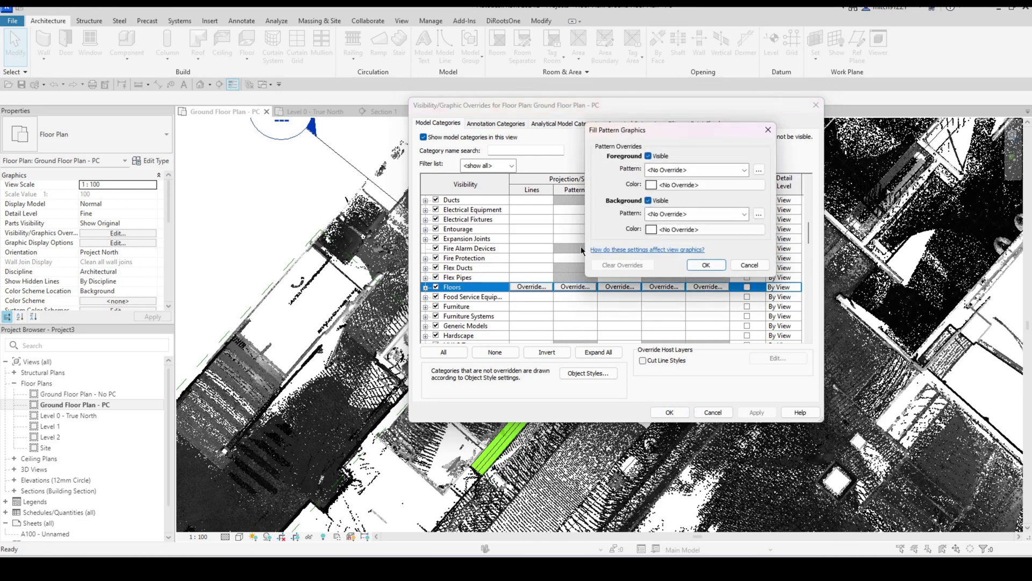
pyautogui.click(699, 169)
pyautogui.click(681, 188)
pyautogui.click(680, 184)
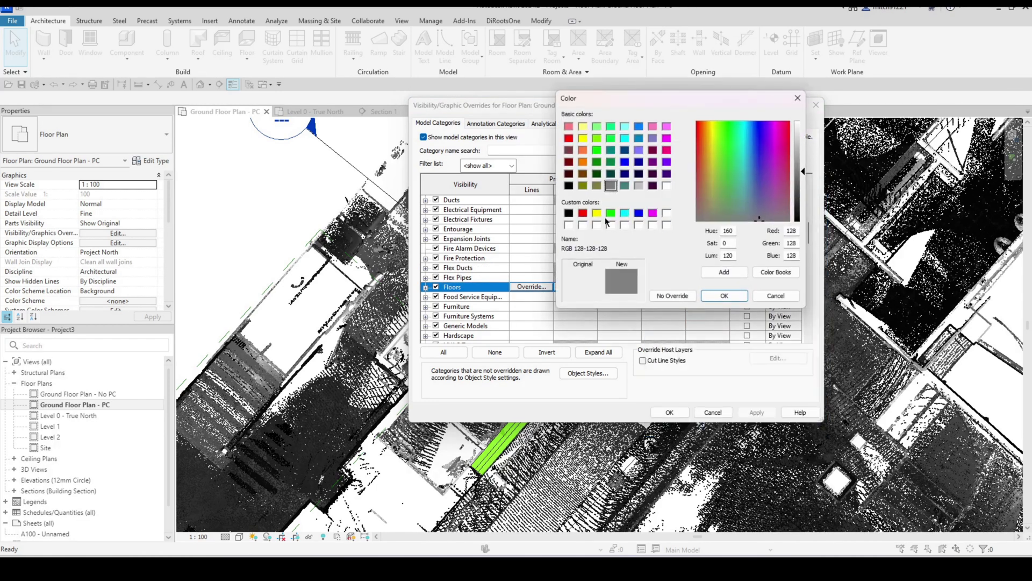
pyautogui.click(584, 162)
pyautogui.click(721, 293)
pyautogui.click(706, 265)
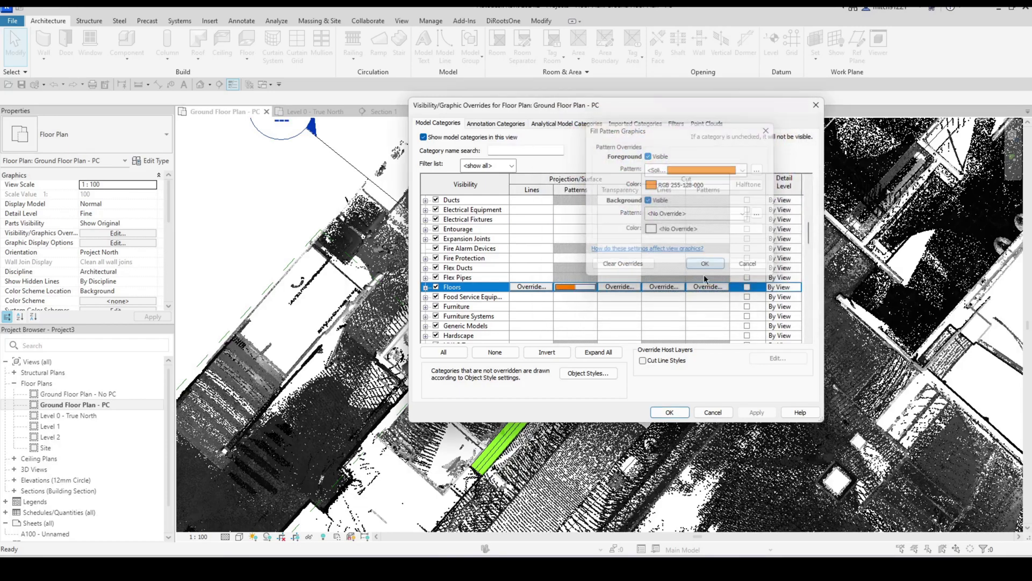
pyautogui.click(669, 412)
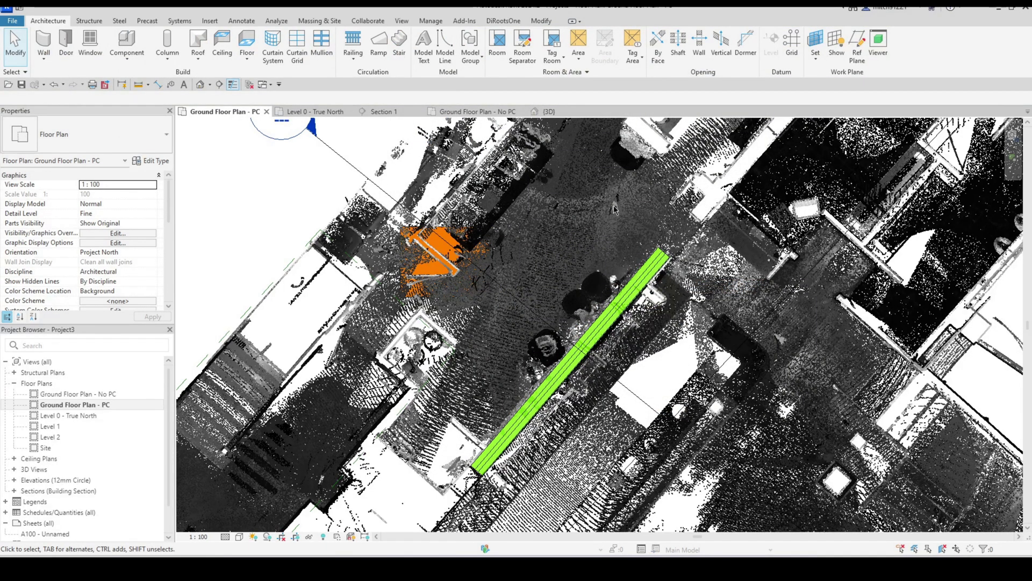
pyautogui.moveTo(616, 208); pyautogui.dragTo(603, 216, button='middle')
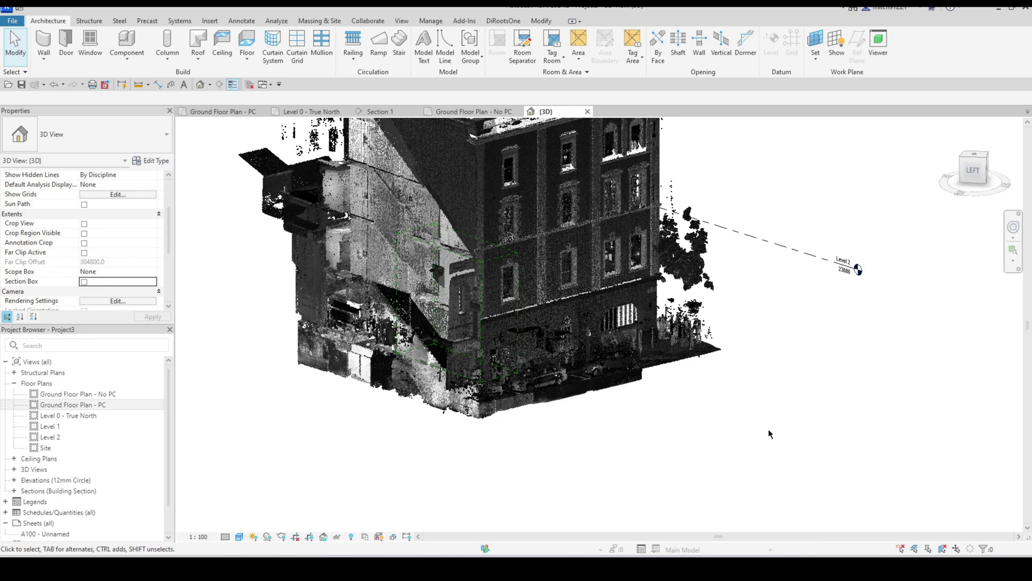
# List the individual scan locations of the Testing.rcp point cloud in the 3D view's Visibility/Graphics overrides
pyautogui.press('v')
pyautogui.press('g')
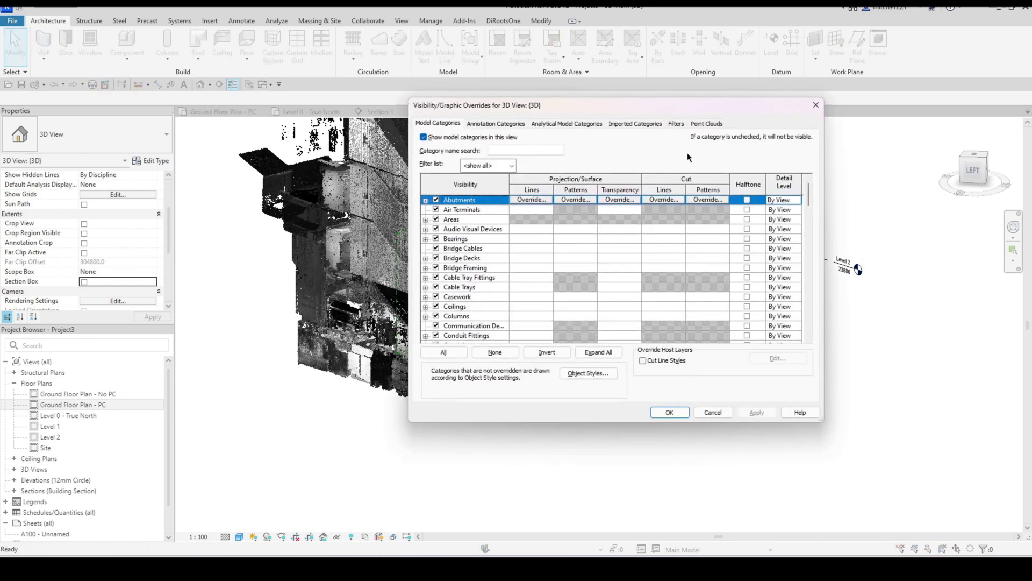
pyautogui.click(710, 124)
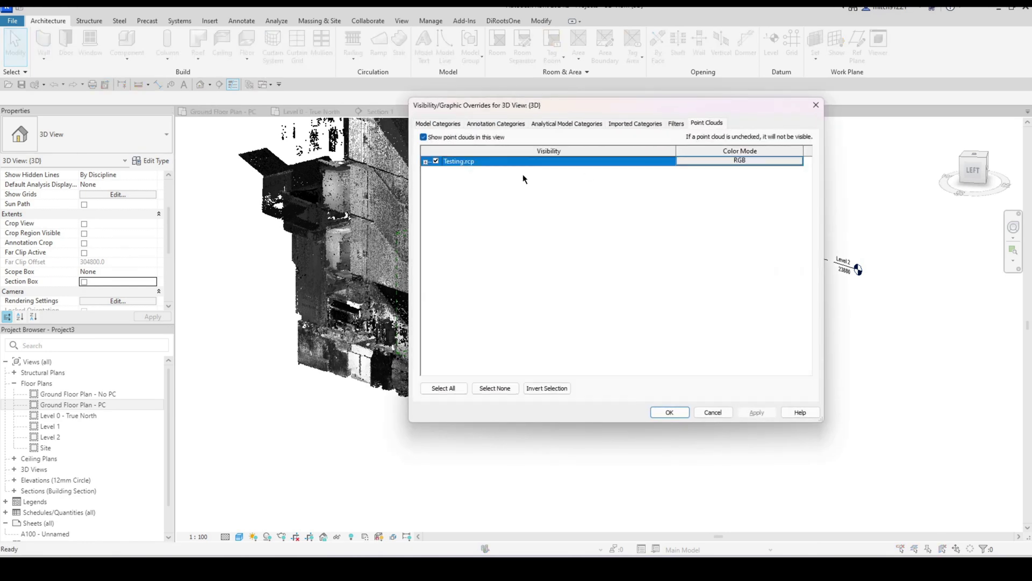
pyautogui.click(426, 161)
pyautogui.click(436, 171)
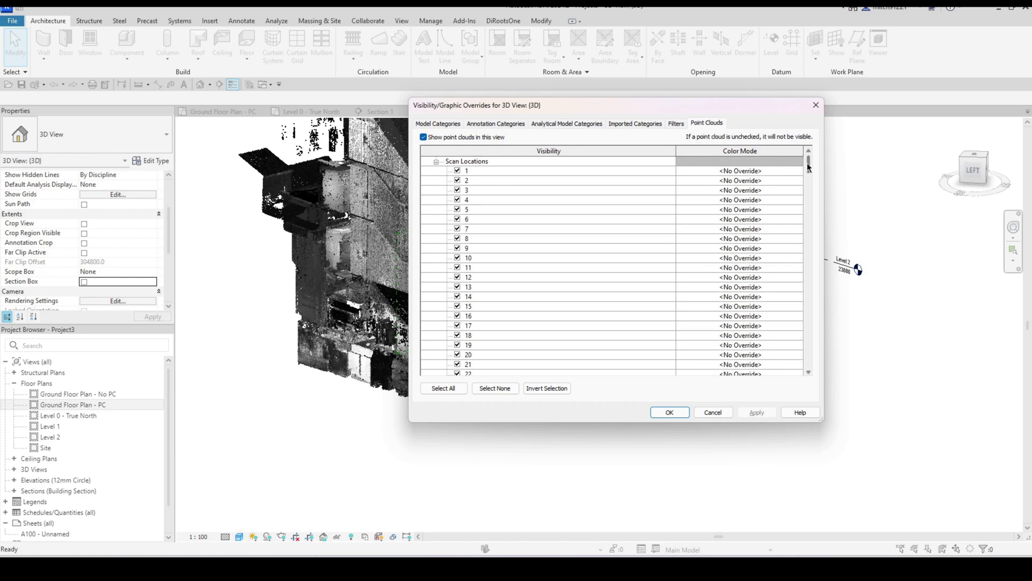
pyautogui.moveTo(808, 163)
pyautogui.mouseDown()
pyautogui.moveTo(810, 288)
pyautogui.moveTo(809, 163)
pyautogui.mouseUp()
pyautogui.click(740, 161)
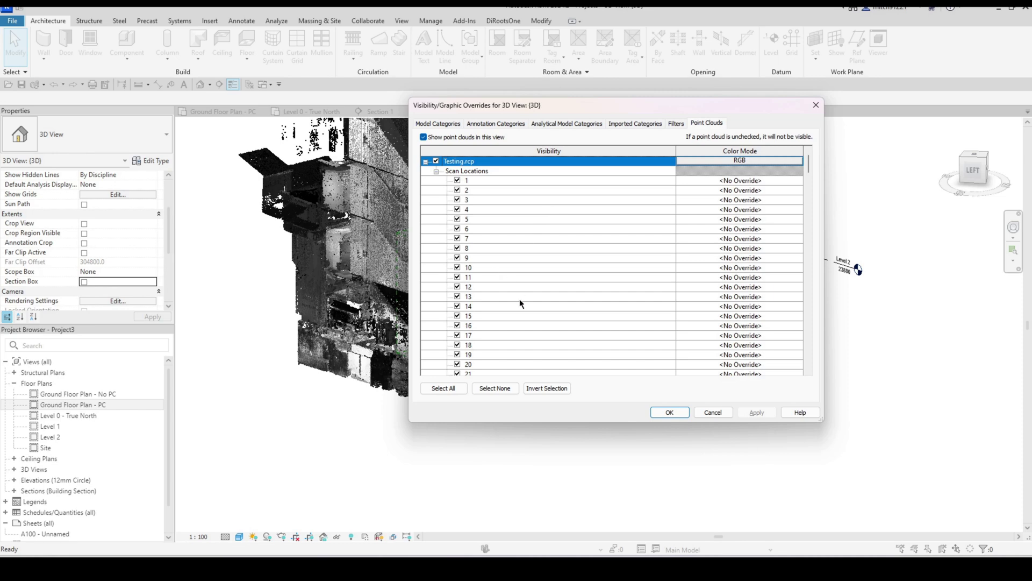
# Hide scan locations 31 and onwards of the Testing.rcp point cloud and apply the change to the 3D view
pyautogui.scroll(-4, 502, 272)
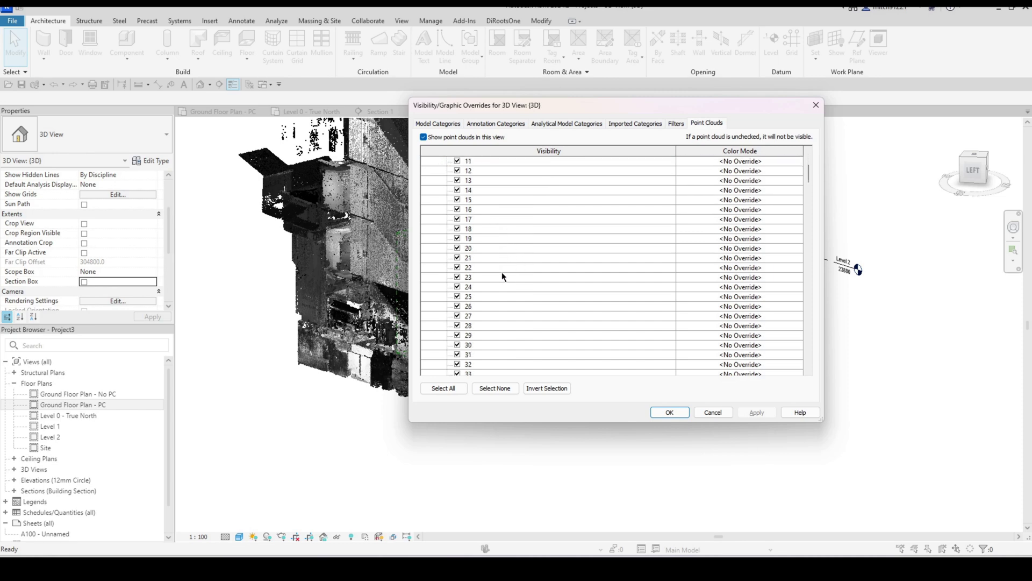
pyautogui.keyDown('shift'); pyautogui.click(473, 345); pyautogui.keyUp('shift')
pyautogui.click(547, 388)
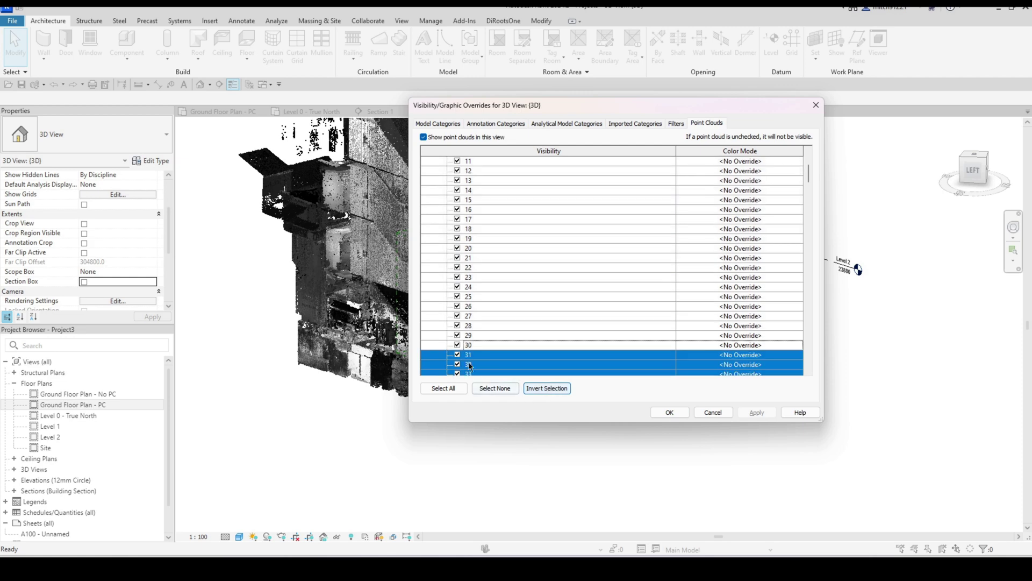
pyautogui.scroll(2, 539, 289)
pyautogui.scroll(3, 539, 289)
pyautogui.click(486, 206)
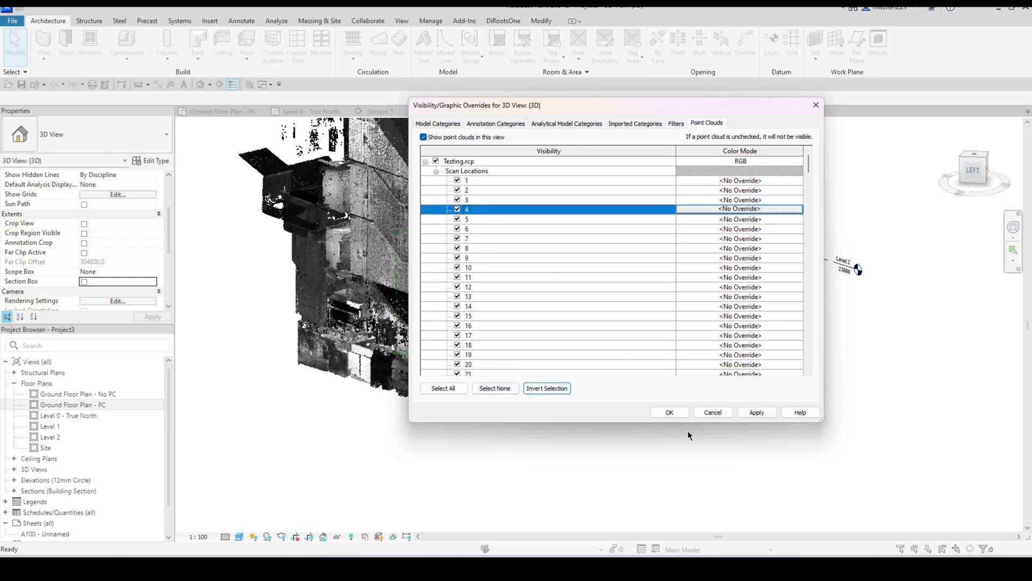
pyautogui.click(674, 413)
# Examine the scanned building around the modelled wall in the 3D view with only the first 30 scan locations visible
pyautogui.scroll(-3, 699, 294)
pyautogui.moveTo(699, 295); pyautogui.dragTo(694, 290, button='middle')
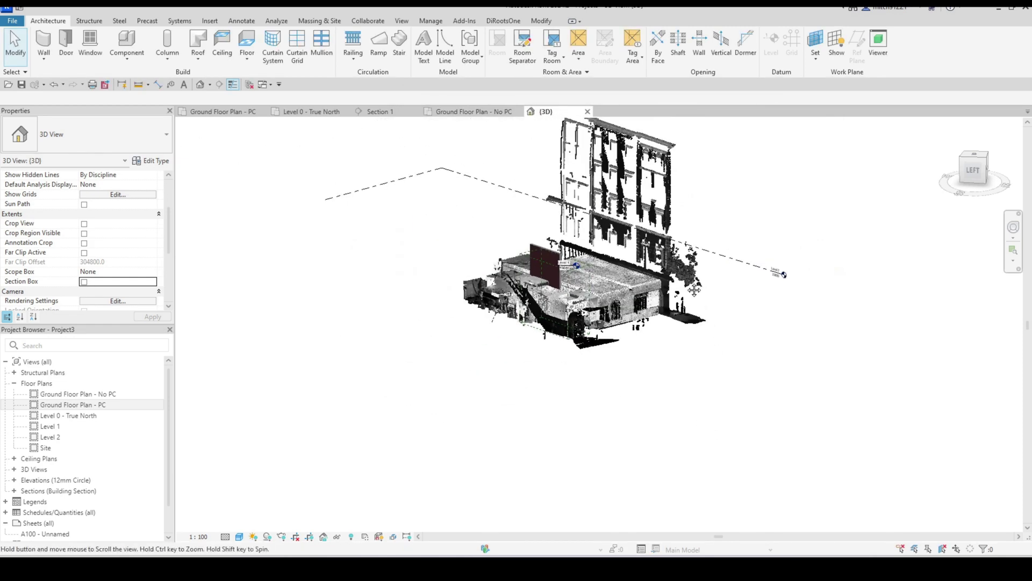
pyautogui.scroll(3, 565, 309)
pyautogui.moveTo(565, 310)
pyautogui.keyDown('shift'); pyautogui.mouseDown(button='middle')
pyautogui.moveTo(592, 356)
pyautogui.moveTo(760, 357)
pyautogui.moveTo(598, 343)
pyautogui.mouseUp(button='middle'); pyautogui.keyUp('shift')
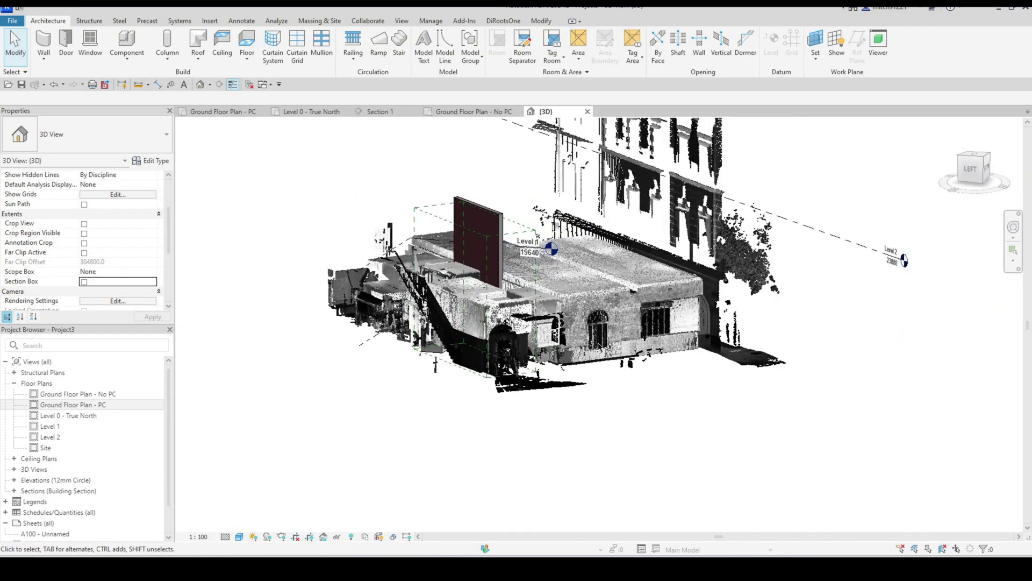
pyautogui.moveTo(555, 311); pyautogui.dragTo(567, 320, button='middle')
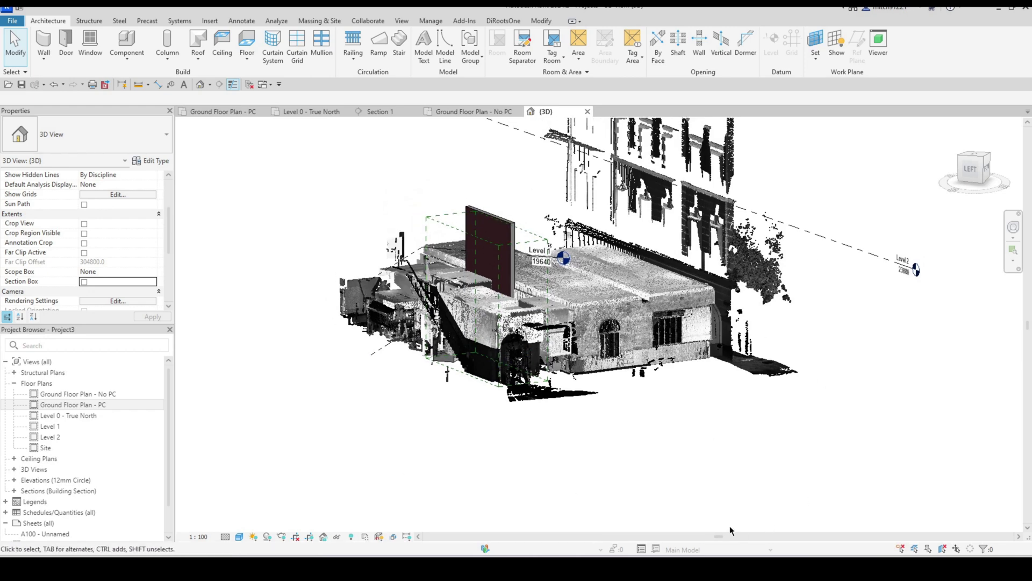
pyautogui.moveTo(663, 423); pyautogui.dragTo(669, 425, button='middle')
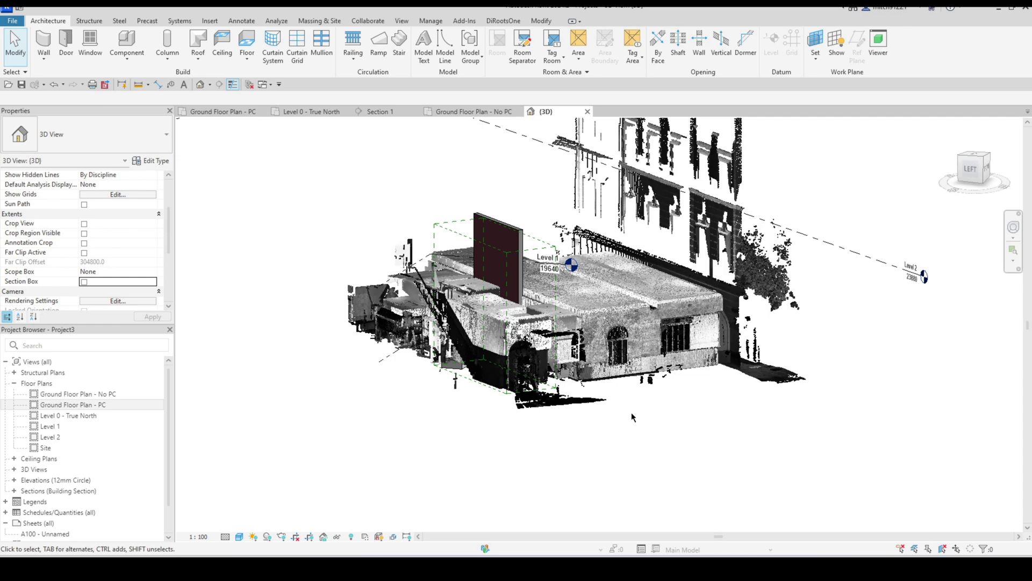
pyautogui.scroll(2, 730, 357)
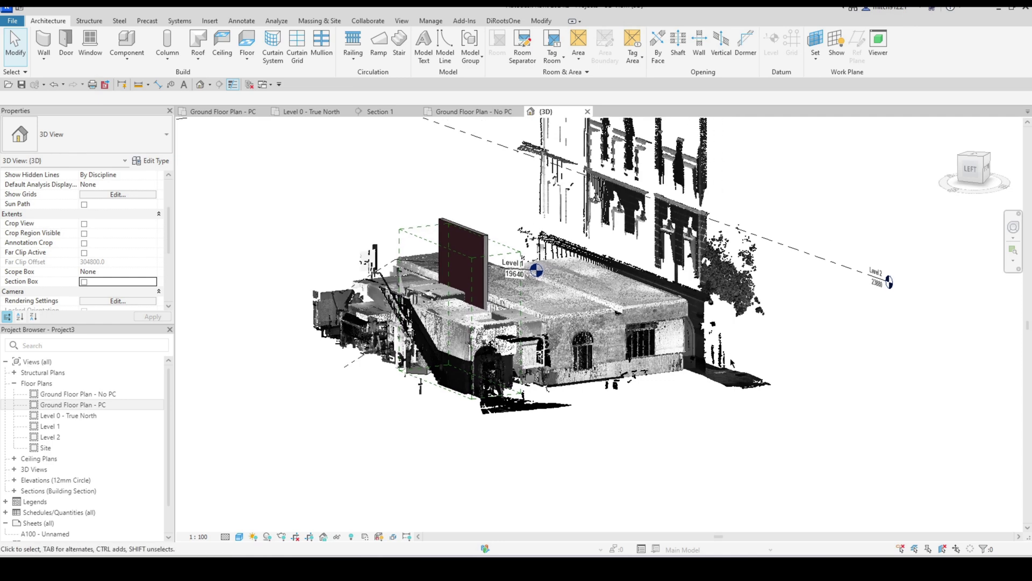
pyautogui.moveTo(730, 357); pyautogui.dragTo(610, 394, button='middle')
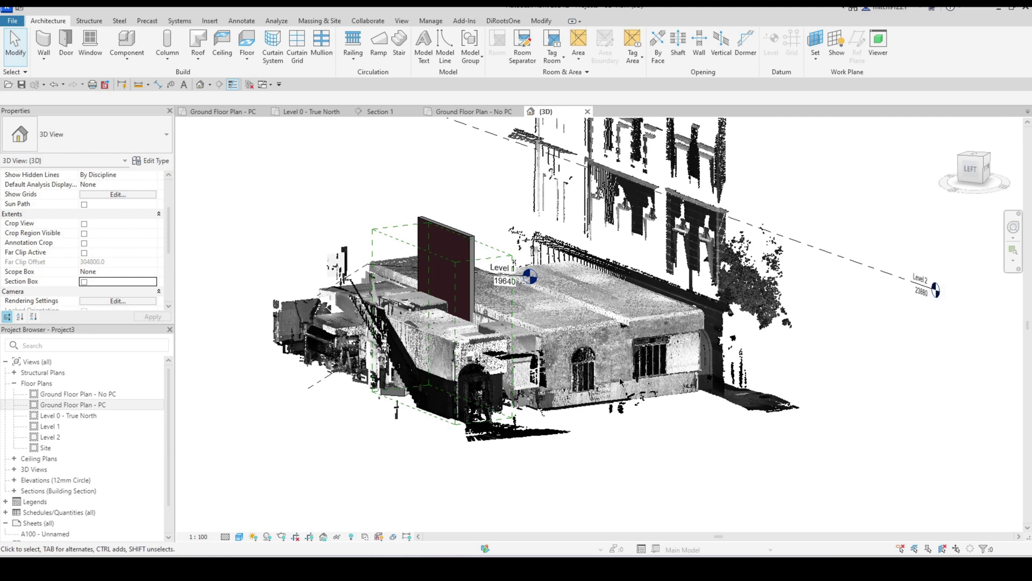
pyautogui.moveTo(620, 381); pyautogui.dragTo(601, 433, button='middle')
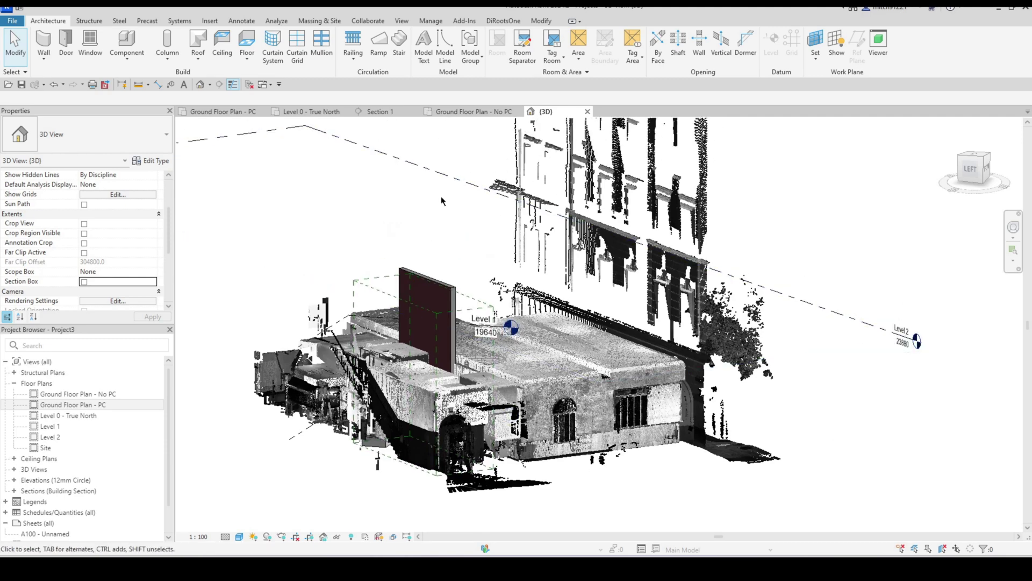
pyautogui.moveTo(318, 180); pyautogui.dragTo(344, 172, button='middle')
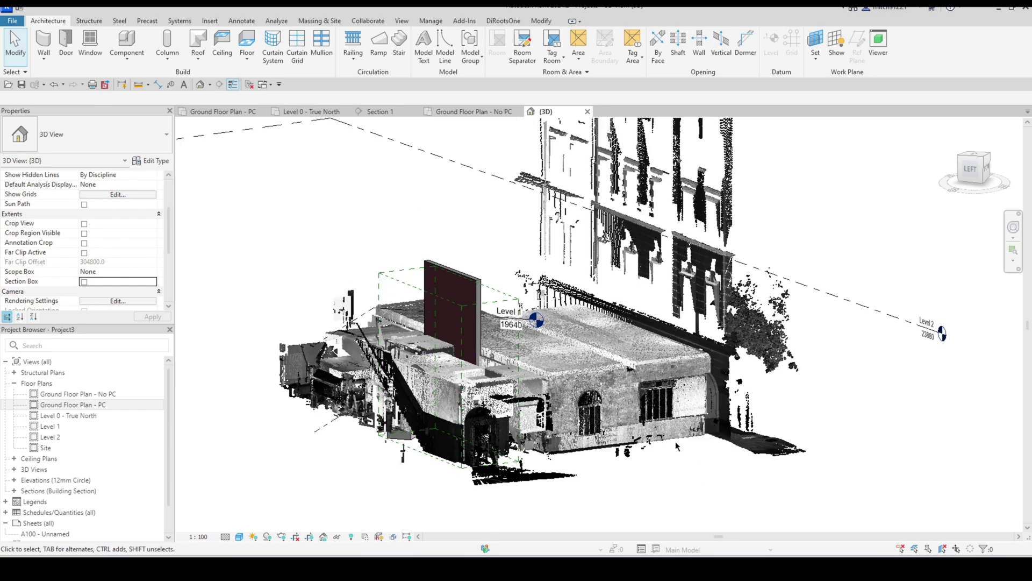
pyautogui.moveTo(676, 446); pyautogui.dragTo(655, 436, button='middle')
# Override the color mode of scan locations 1 to 30 with Single Color red and apply it to the 3D view
pyautogui.press('v')
pyautogui.press('v')
pyautogui.click(706, 123)
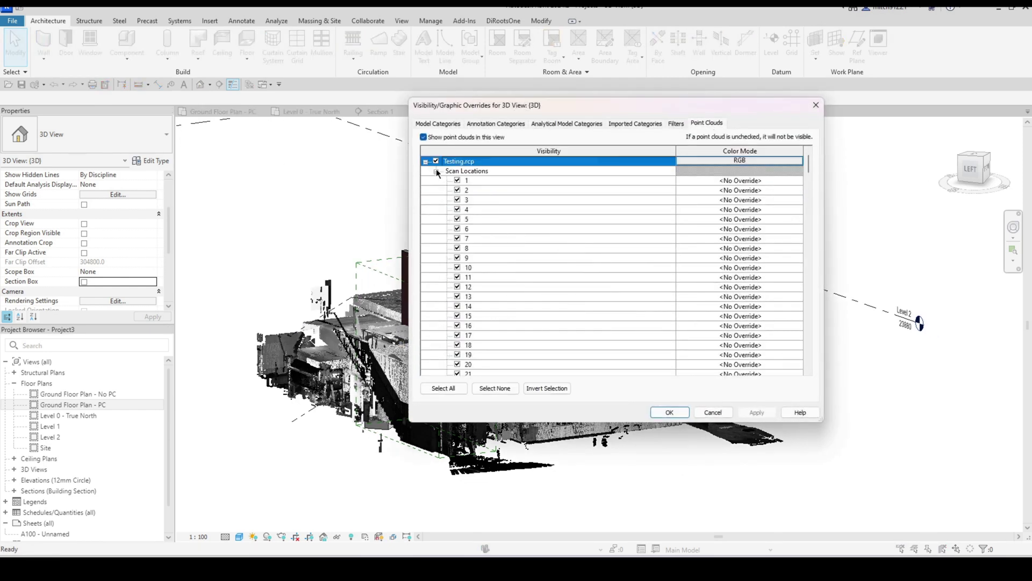
pyautogui.moveTo(598, 106); pyautogui.dragTo(764, 126)
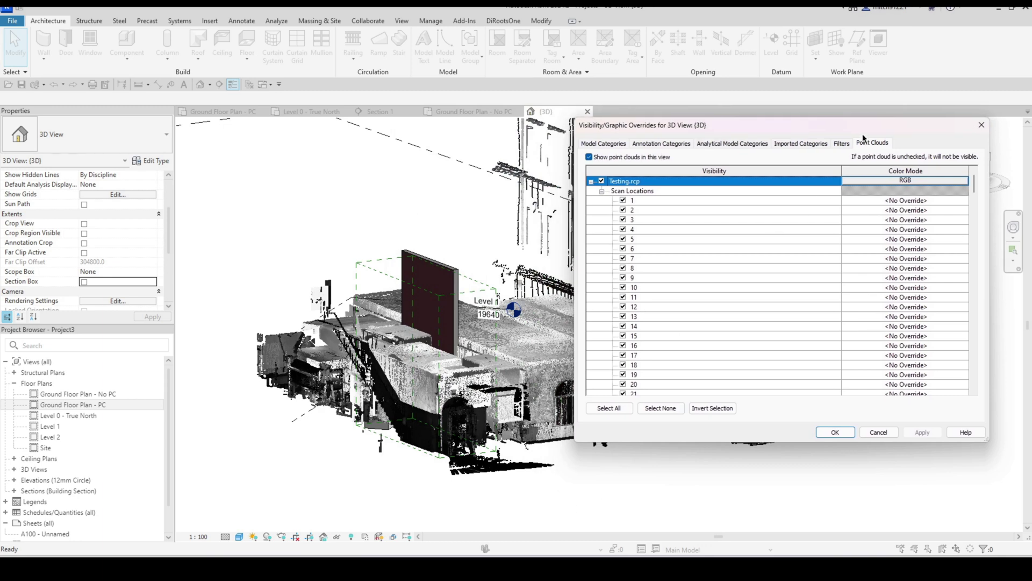
pyautogui.moveTo(859, 130); pyautogui.dragTo(788, 116)
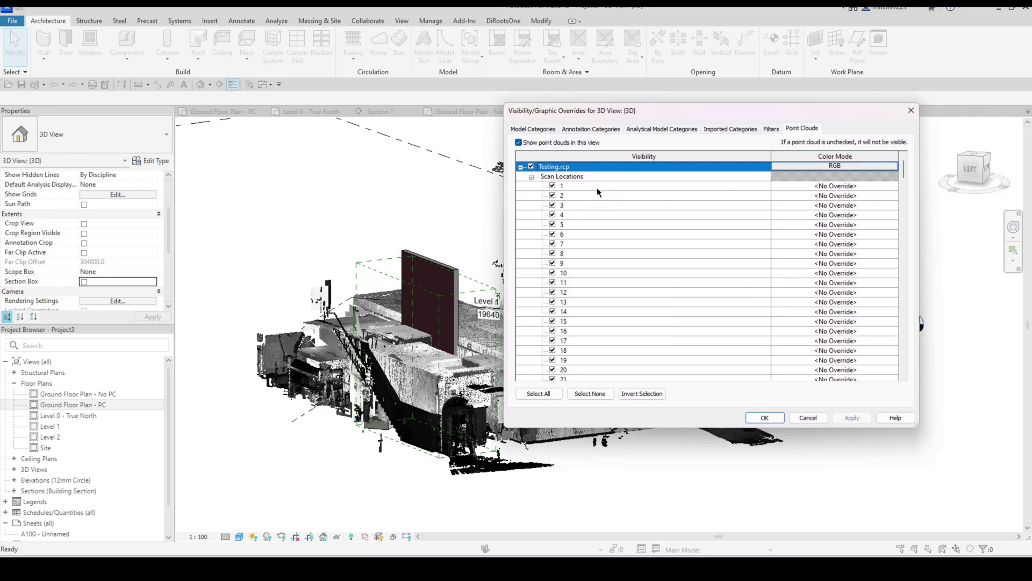
pyautogui.click(815, 186)
pyautogui.scroll(-6, 618, 323)
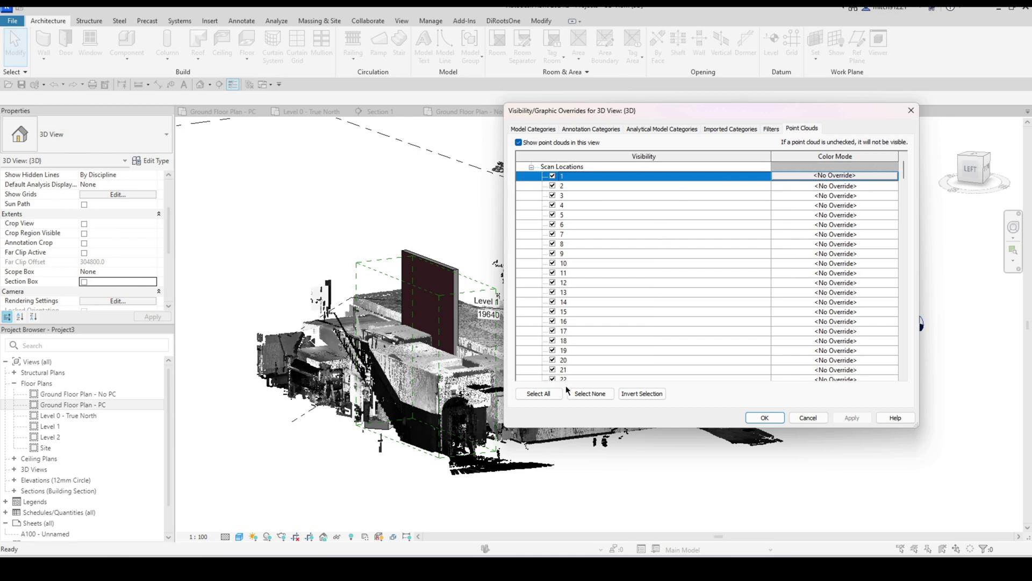
pyautogui.keyDown('shift'); pyautogui.click(811, 293); pyautogui.keyUp('shift')
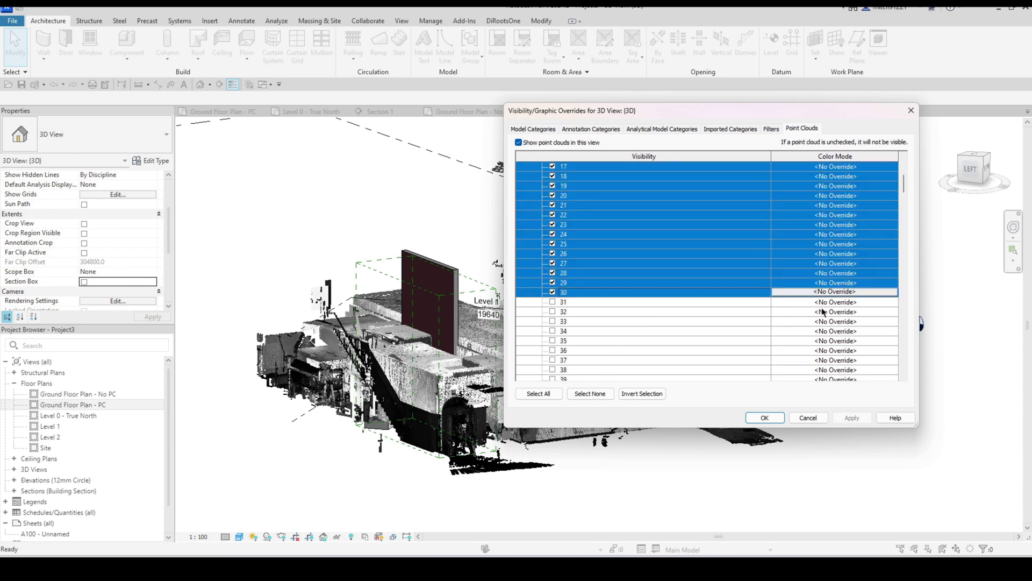
pyautogui.scroll(2, 823, 318)
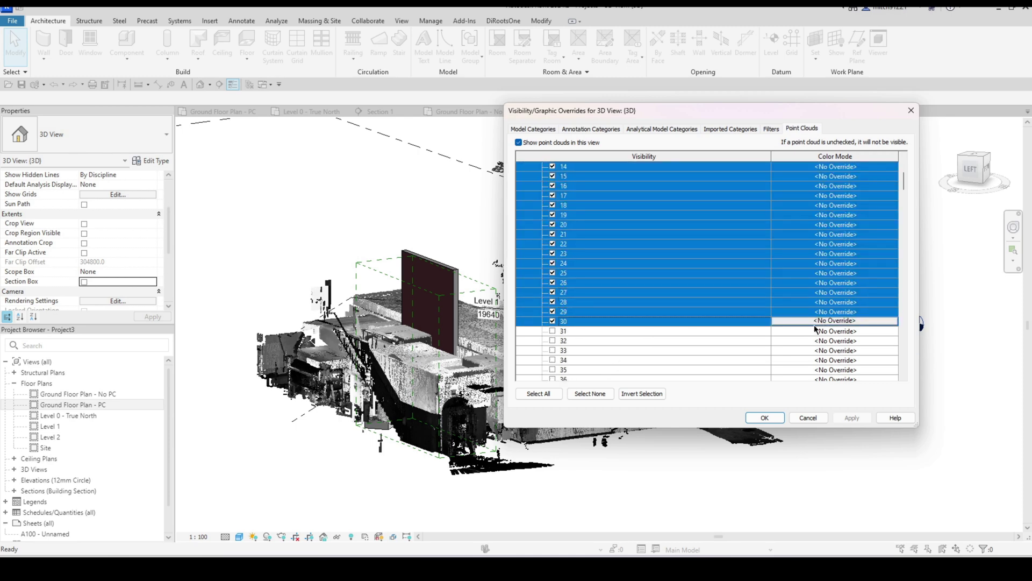
pyautogui.click(832, 349)
pyautogui.click(759, 238)
pyautogui.click(715, 253)
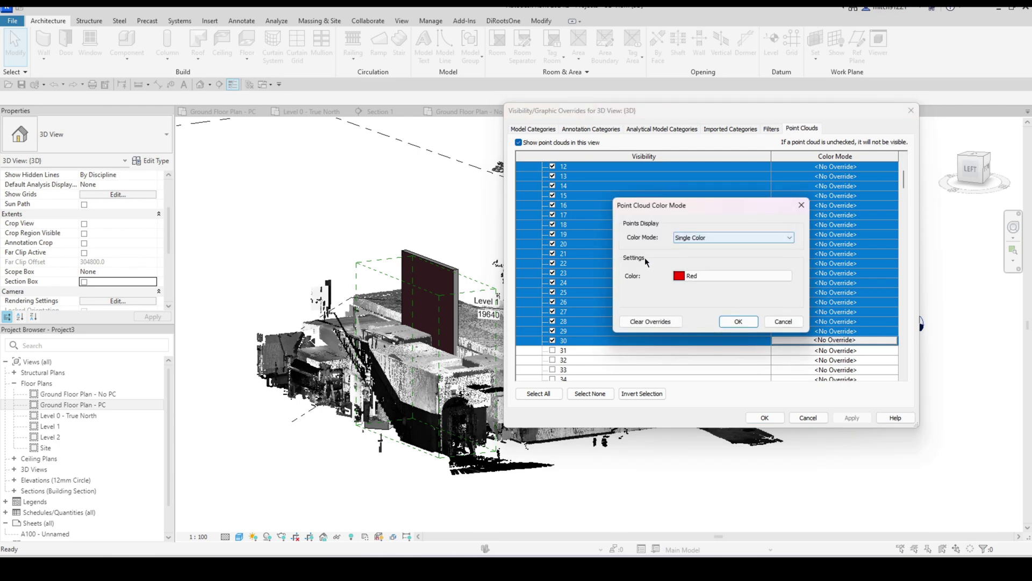
pyautogui.click(738, 321)
pyautogui.click(774, 417)
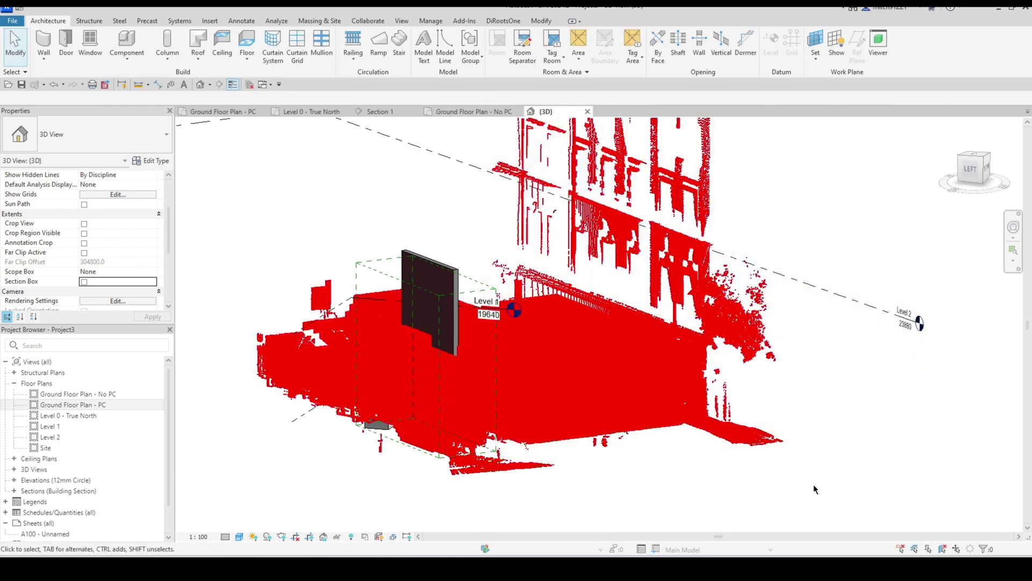
pyautogui.moveTo(708, 423); pyautogui.dragTo(727, 329, button='middle')
pyautogui.keyDown('shift'); pyautogui.moveTo(764, 385); pyautogui.dragTo(622, 354, button='middle'); pyautogui.keyUp('shift')
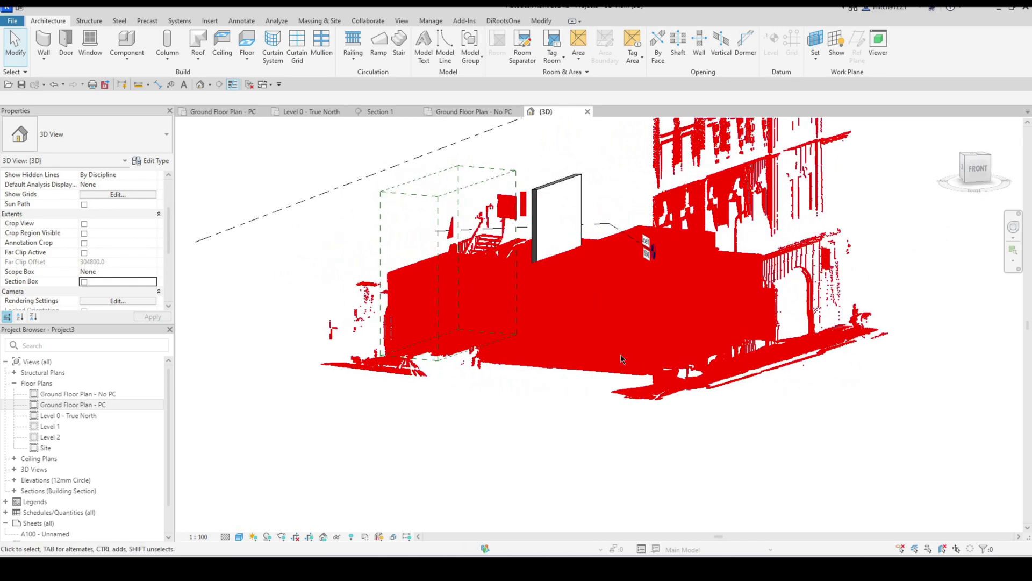
pyautogui.scroll(-3, 770, 259)
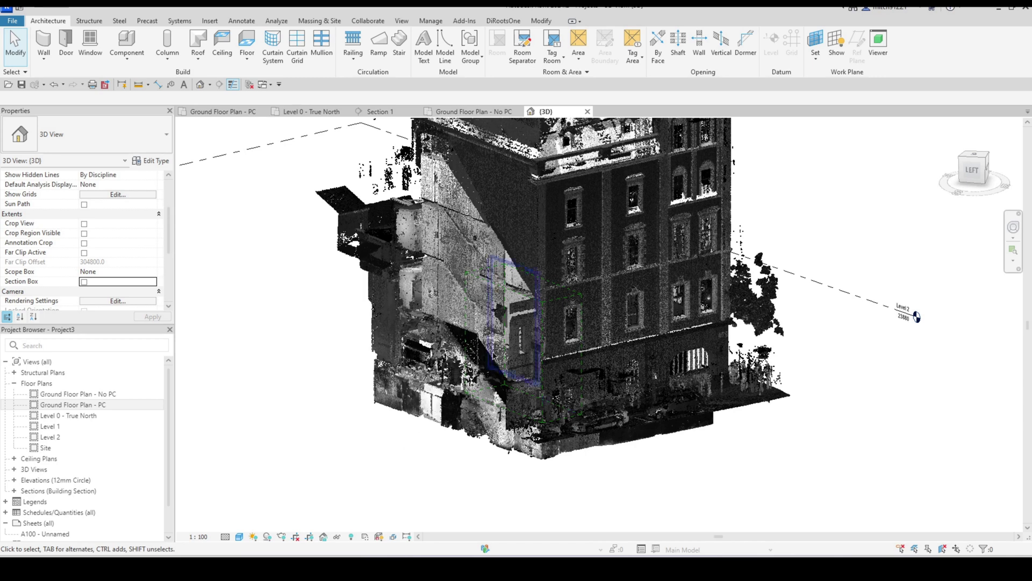
# Detach the 3D view into a floating window and dock it back as the first open view
pyautogui.click(550, 111)
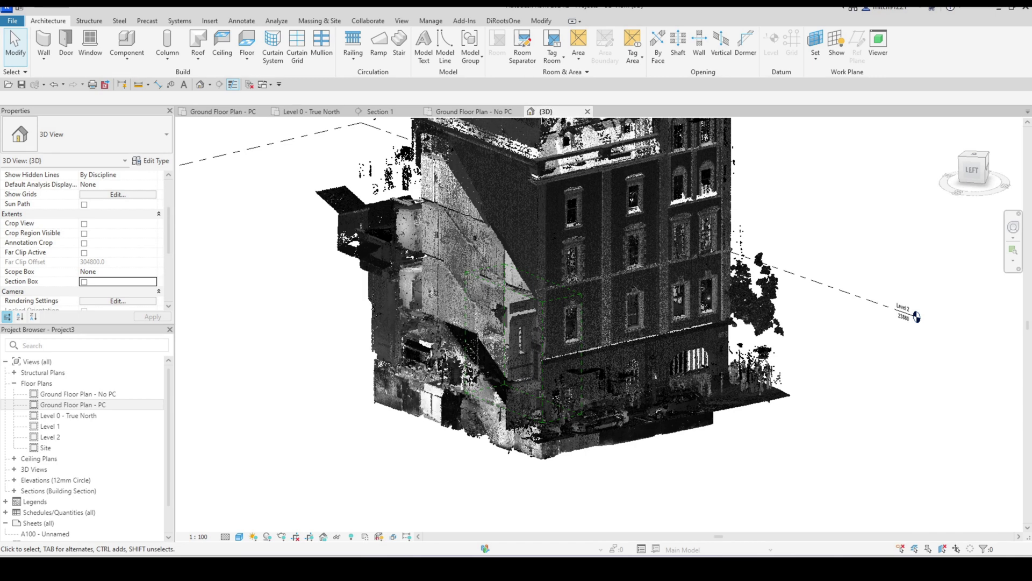
pyautogui.moveTo(549, 111); pyautogui.dragTo(419, 135)
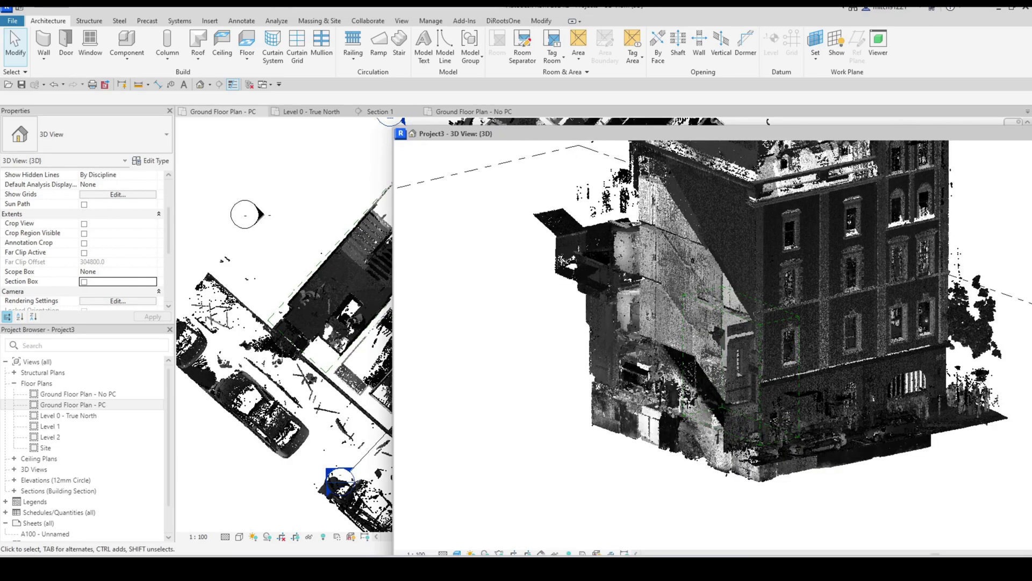
pyautogui.moveTo(433, 134); pyautogui.dragTo(456, 130)
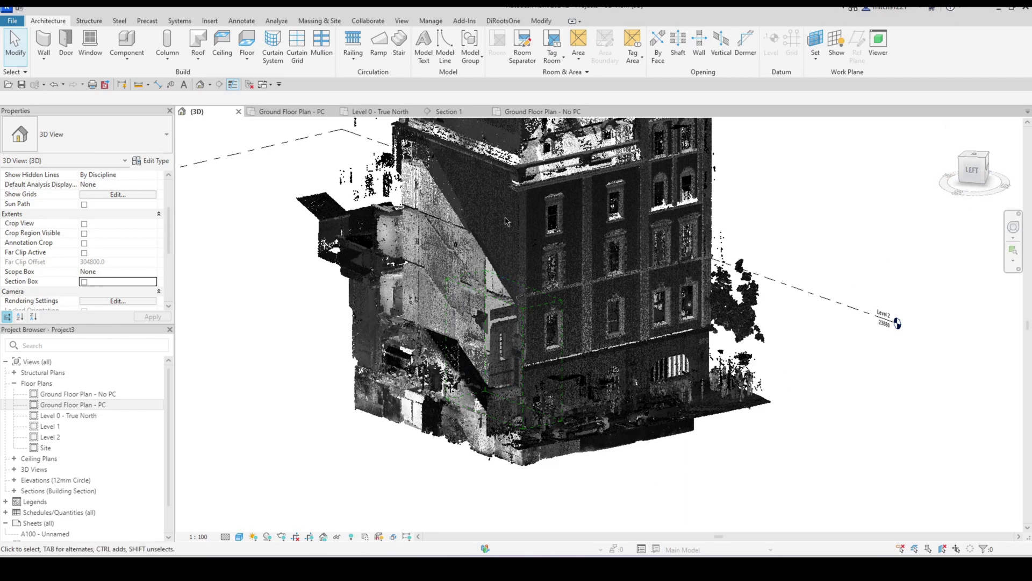
# Orient the 3D view to Floor Plan: Level 1 so the point cloud is sectioned at that storey
pyautogui.rightClick(971, 164)
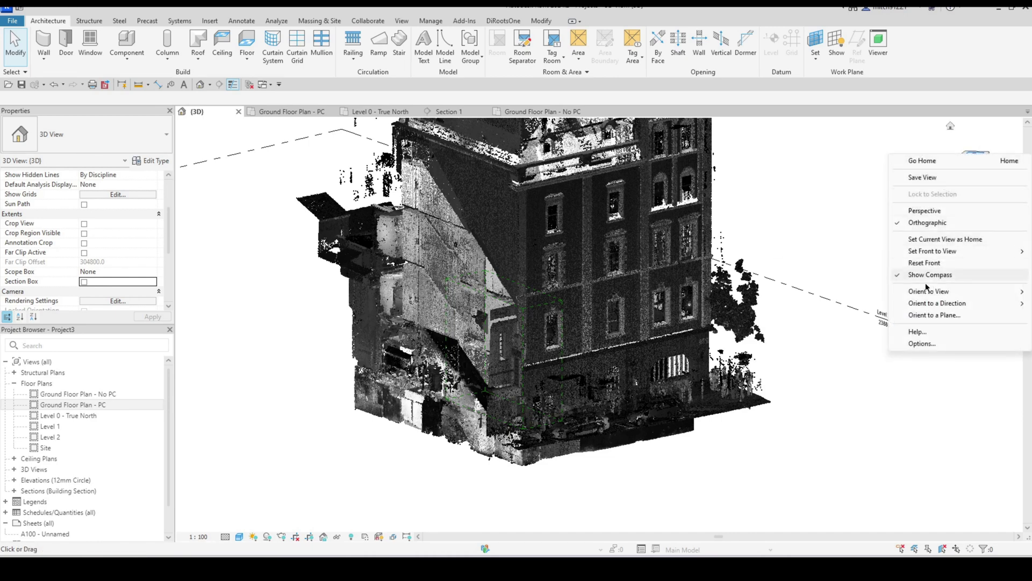
pyautogui.moveTo(926, 290)
pyautogui.moveTo(857, 294)
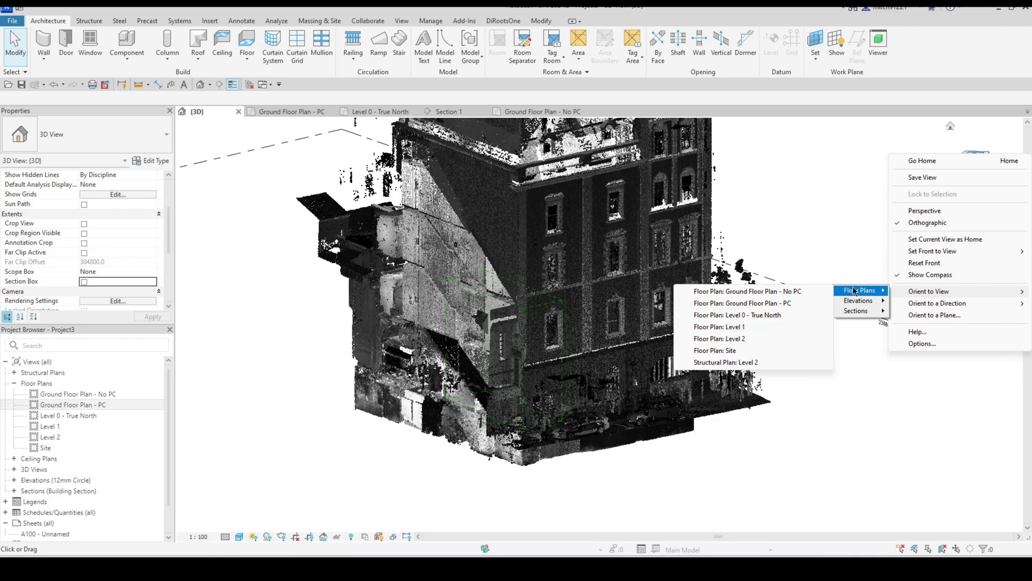
pyautogui.click(745, 328)
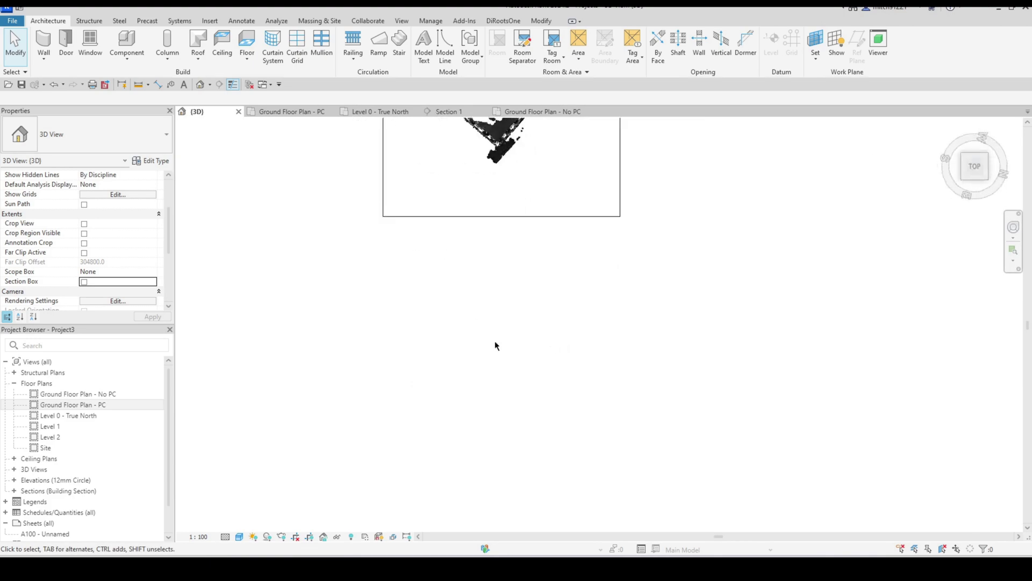
pyautogui.keyDown('shift'); pyautogui.moveTo(586, 347); pyautogui.dragTo(666, 226, button='middle'); pyautogui.keyUp('shift')
pyautogui.scroll(2, 677, 340)
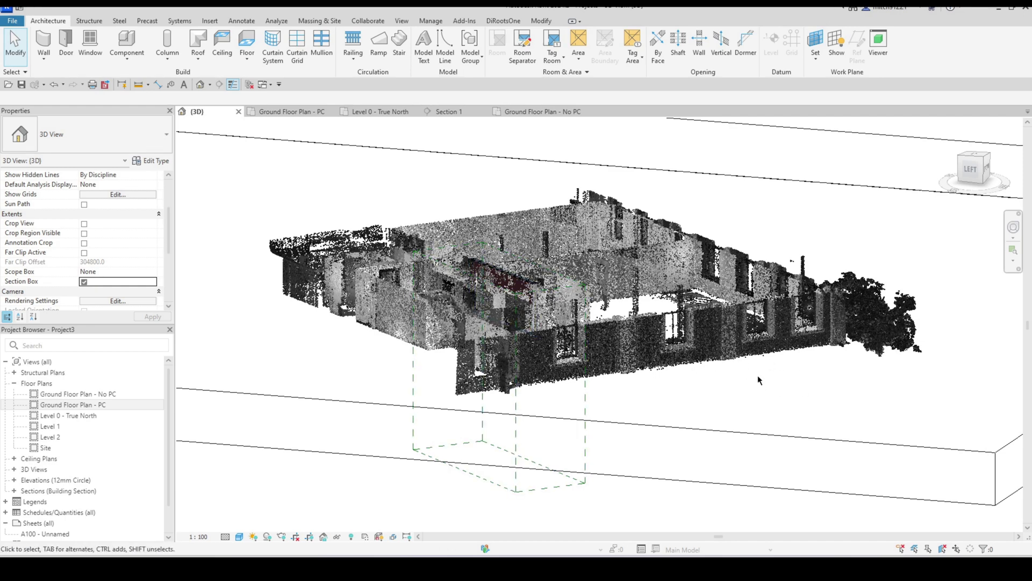
# In the view range of Ground Floor Plan - PC, set the cut plane offset to 300 and apply it
pyautogui.hotkey('ctrl', 'Tab')
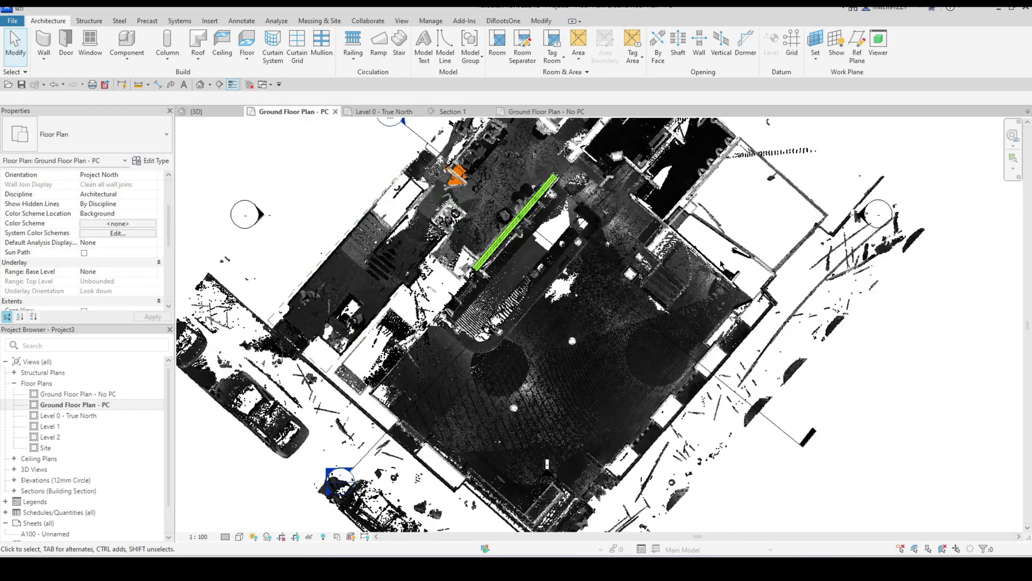
pyautogui.scroll(2, 551, 305)
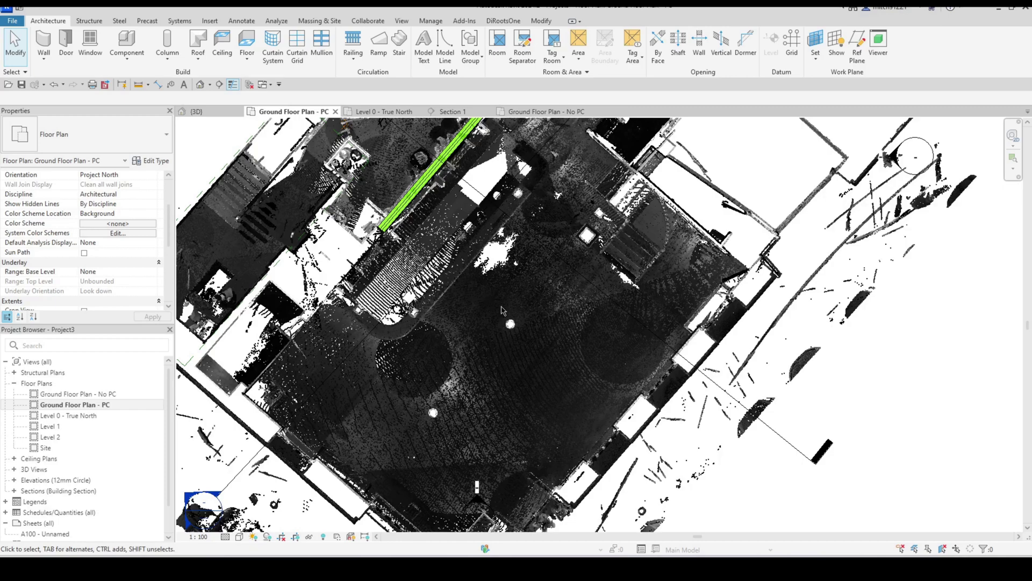
pyautogui.scroll(-5, 96, 226)
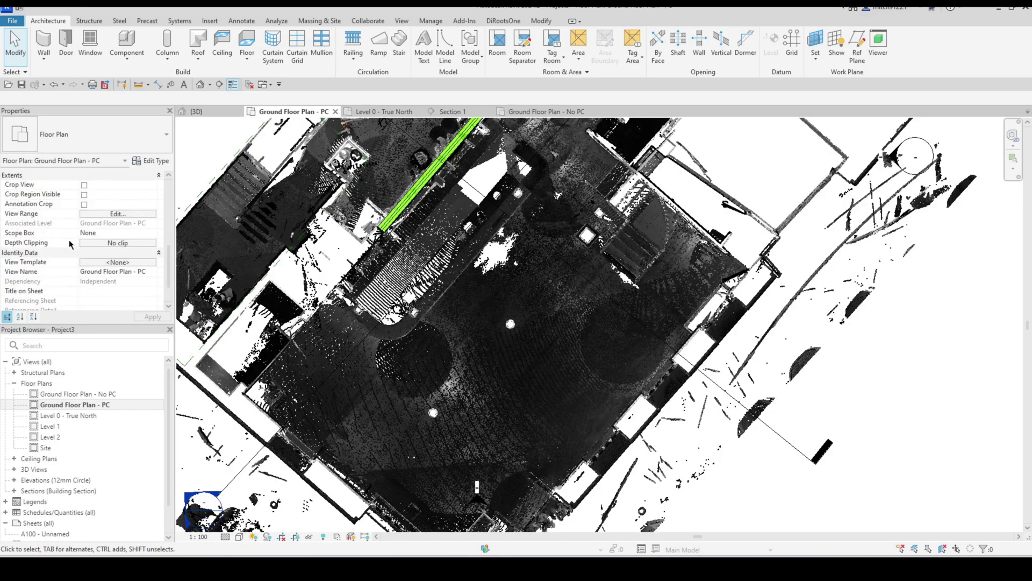
pyautogui.click(118, 214)
pyautogui.moveTo(820, 114); pyautogui.dragTo(863, 108)
pyautogui.moveTo(934, 155); pyautogui.dragTo(893, 151)
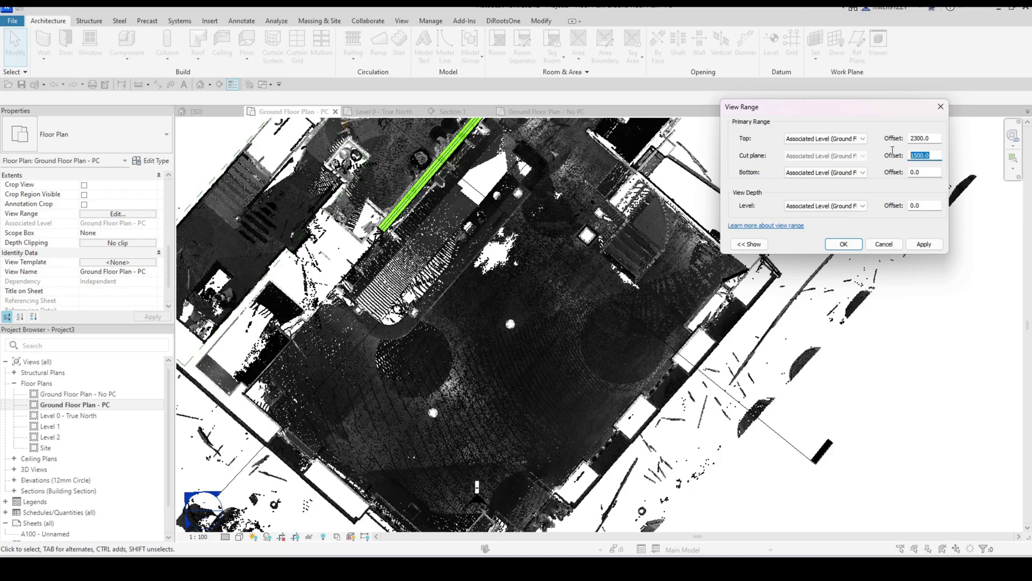
pyautogui.write('300')
pyautogui.click(926, 244)
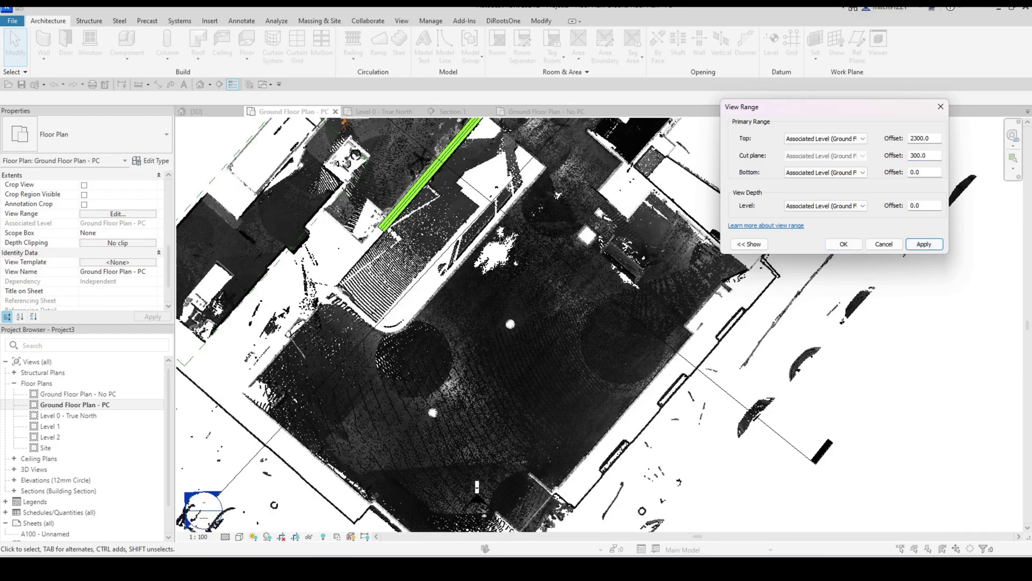
# Raise the cut plane offset of Ground Floor Plan - PC to 2300 and apply it
pyautogui.doubleClick(933, 154)
pyautogui.write('2300')
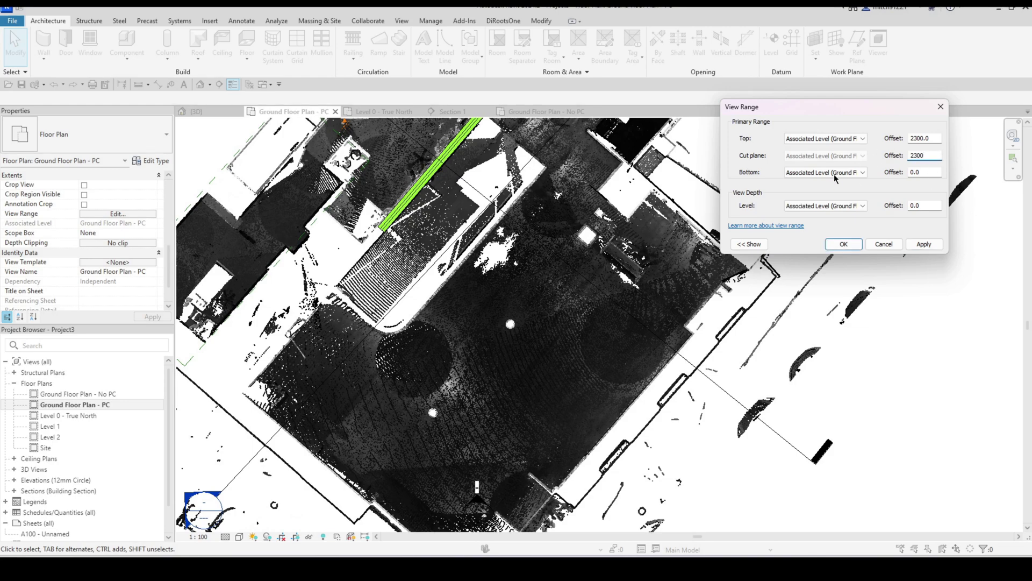
pyautogui.click(927, 243)
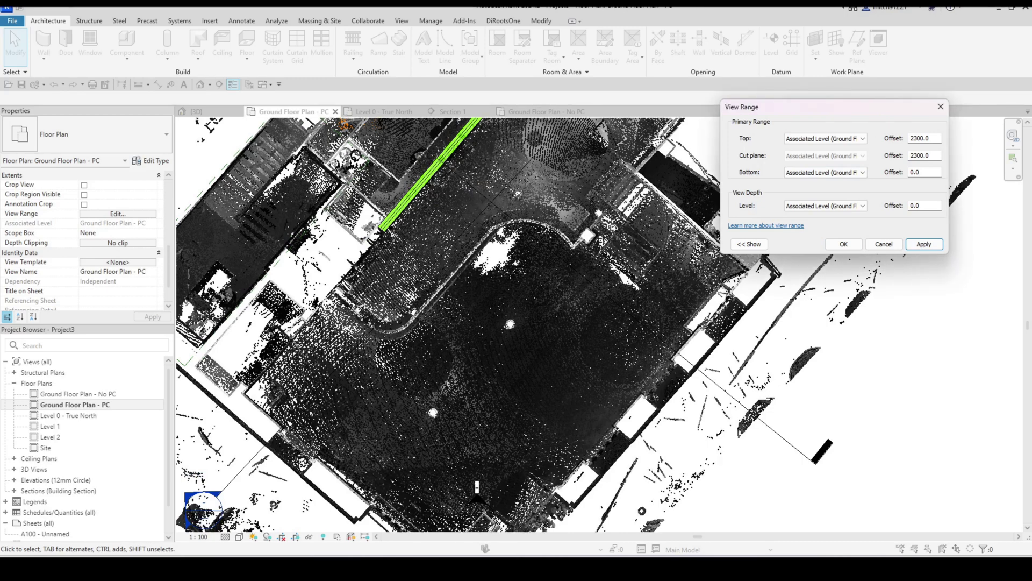
# Set the cut plane offset of Ground Floor Plan - PC to 1500 and apply it
pyautogui.doubleClick(938, 155)
pyautogui.write('1500')
pyautogui.click(923, 244)
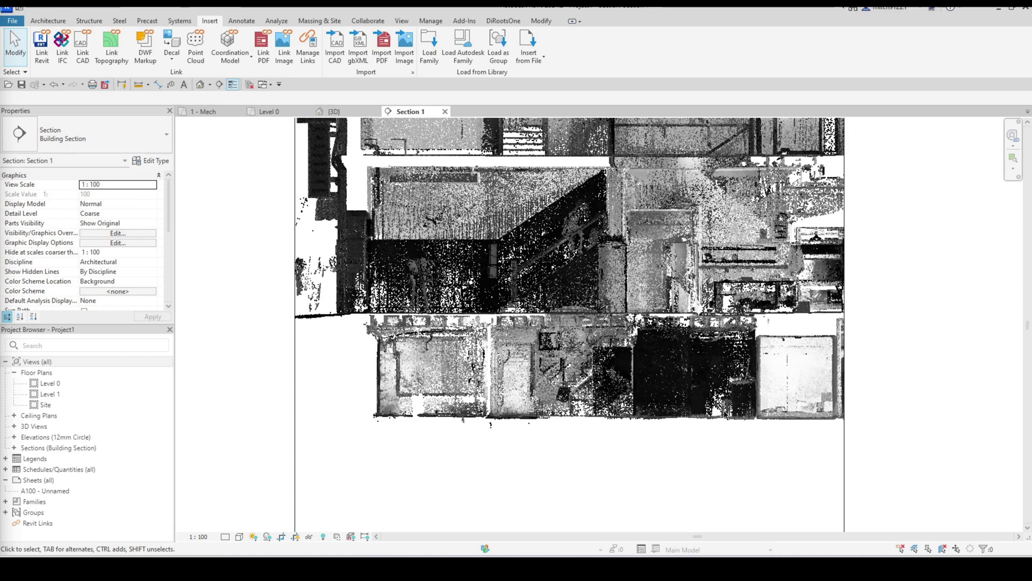
# Switch to Autodesk ReCap Pro and look around the scanned room in the Testing project
pyautogui.hotkey('alt', 'Tab')
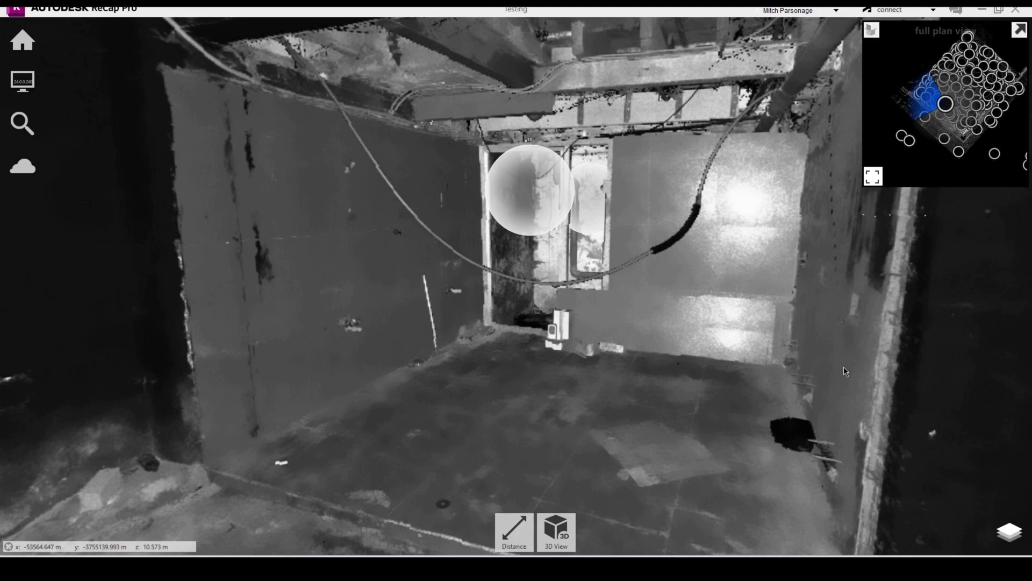
pyautogui.click(524, 179)
pyautogui.moveTo(766, 281); pyautogui.dragTo(392, 281)
pyautogui.moveTo(844, 288); pyautogui.dragTo(377, 262)
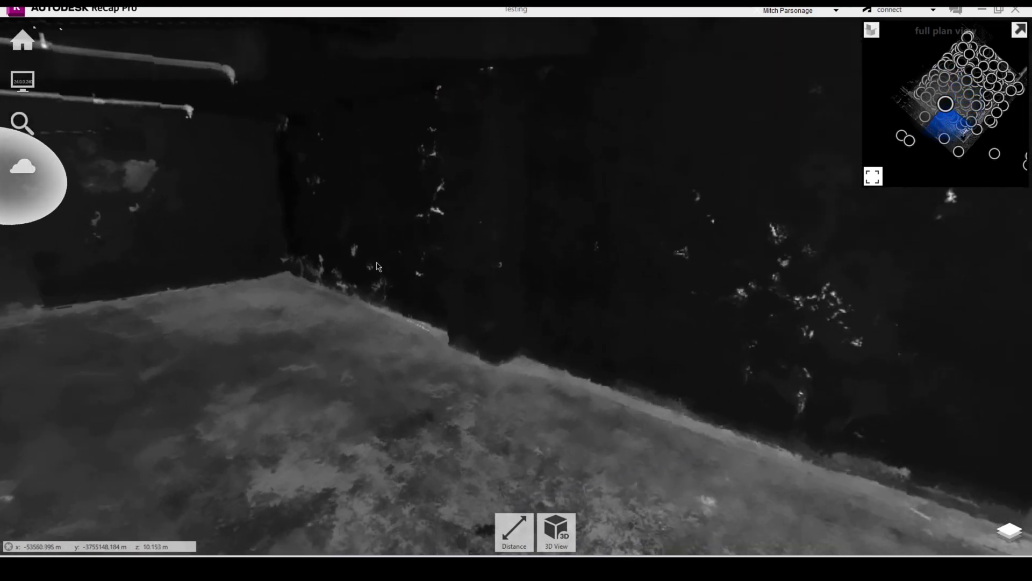
pyautogui.moveTo(745, 259); pyautogui.dragTo(296, 291)
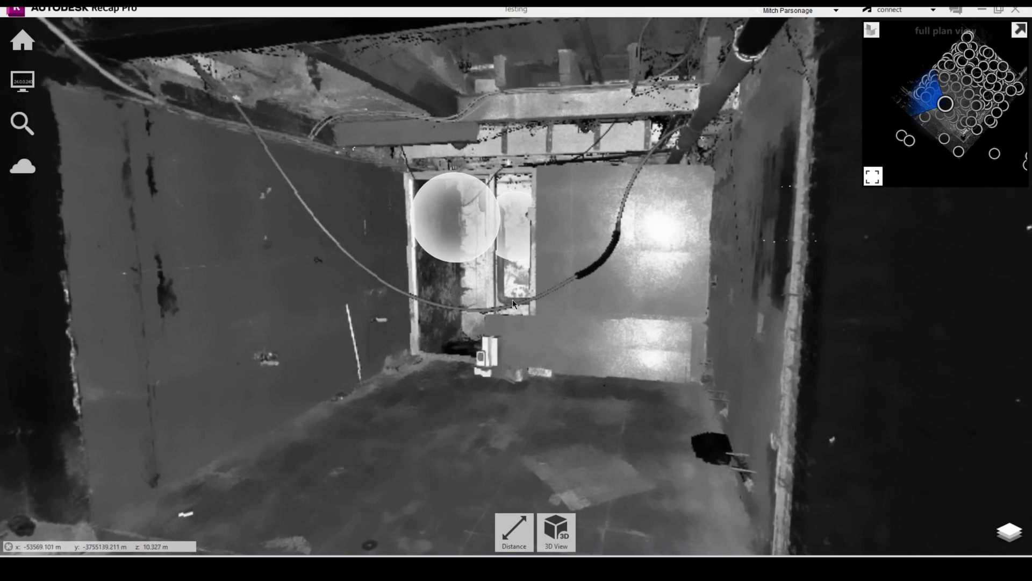
# Move to the scan location beyond the room's doorway, examine the wall pipework there, and return to the Section 1 view in Revit
pyautogui.click(467, 232)
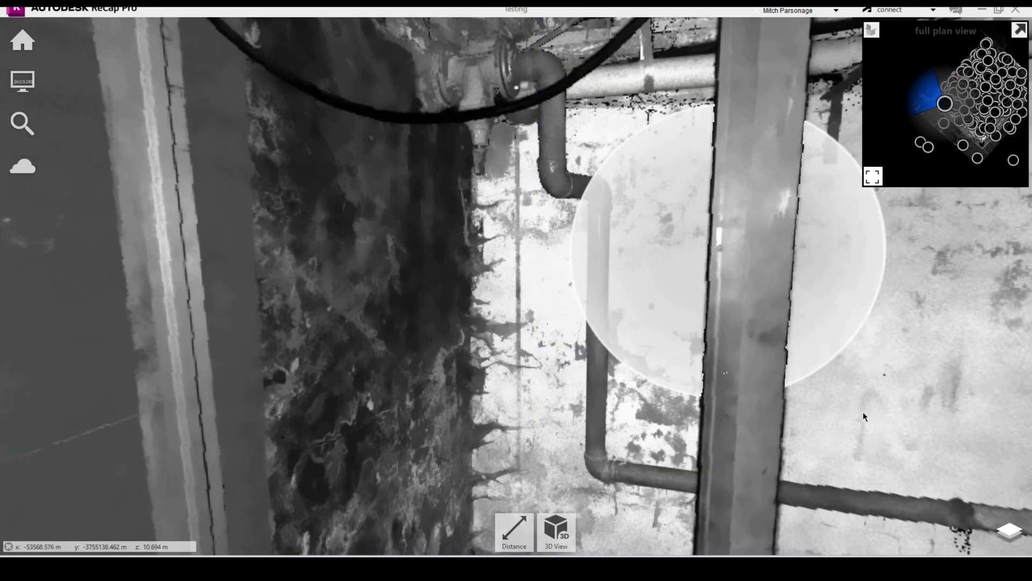
pyautogui.moveTo(863, 412); pyautogui.dragTo(568, 342)
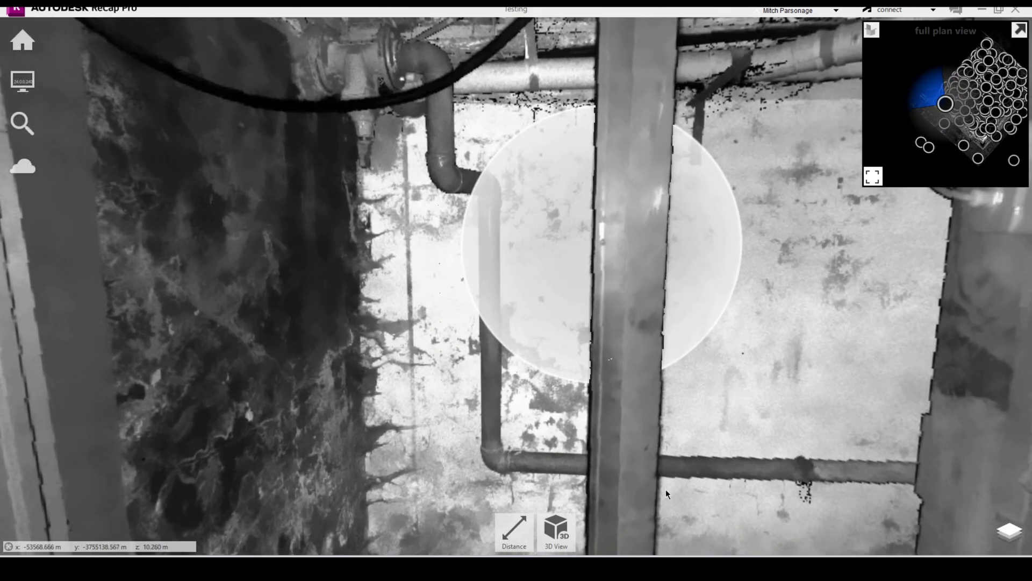
pyautogui.moveTo(661, 569)
pyautogui.click(635, 519)
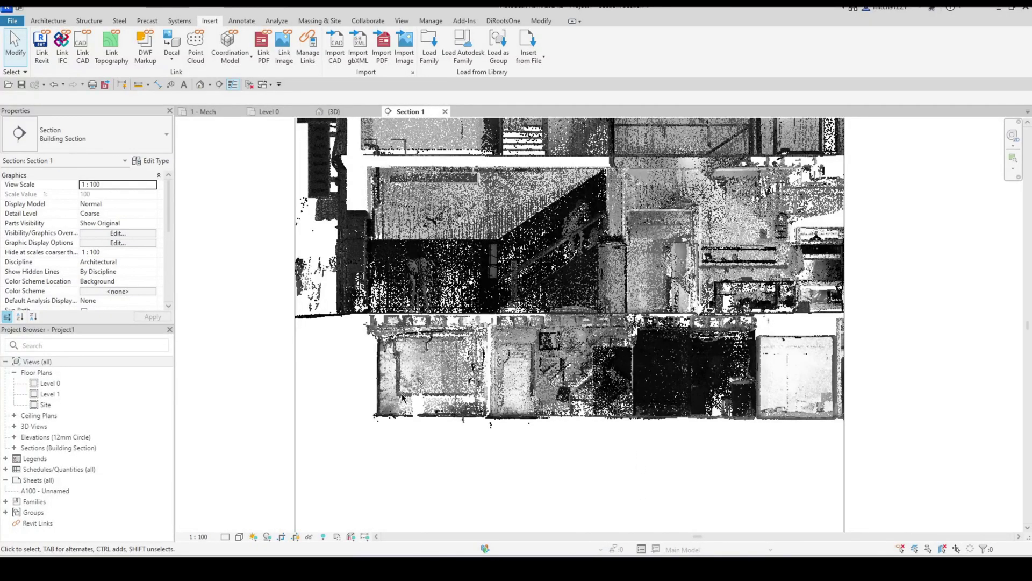
pyautogui.scroll(5, 415, 388)
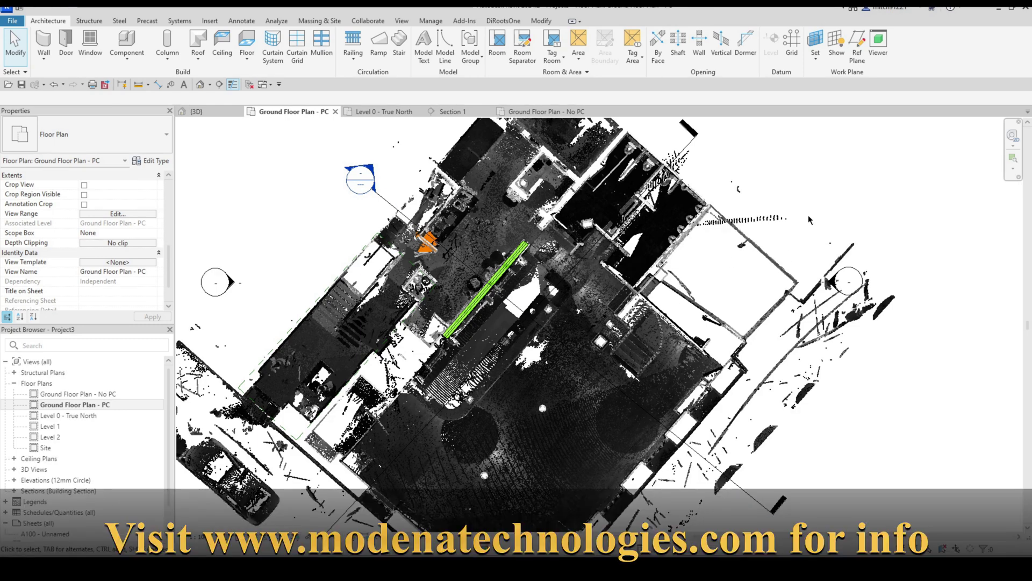
pyautogui.moveTo(808, 209); pyautogui.dragTo(749, 233)
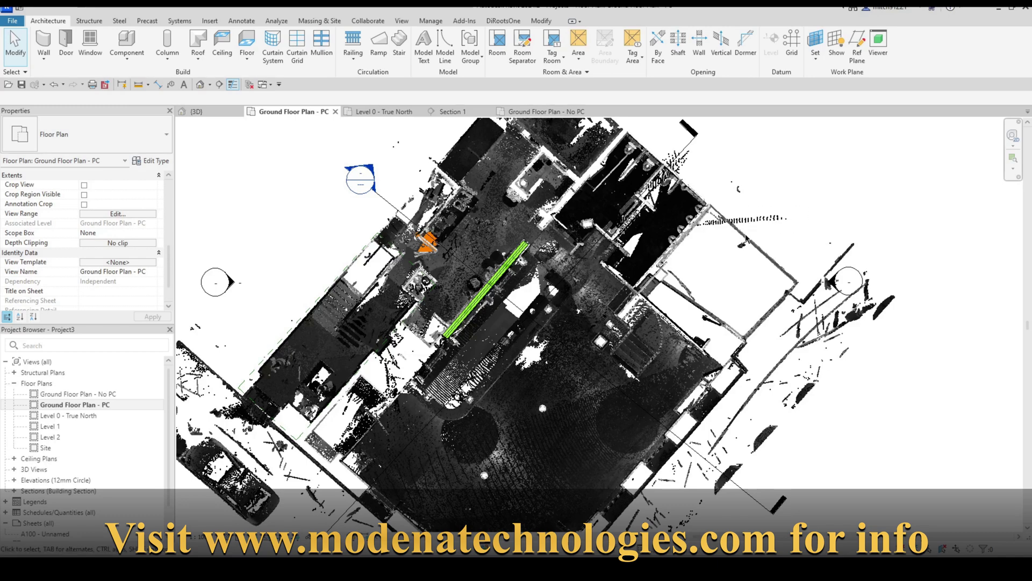